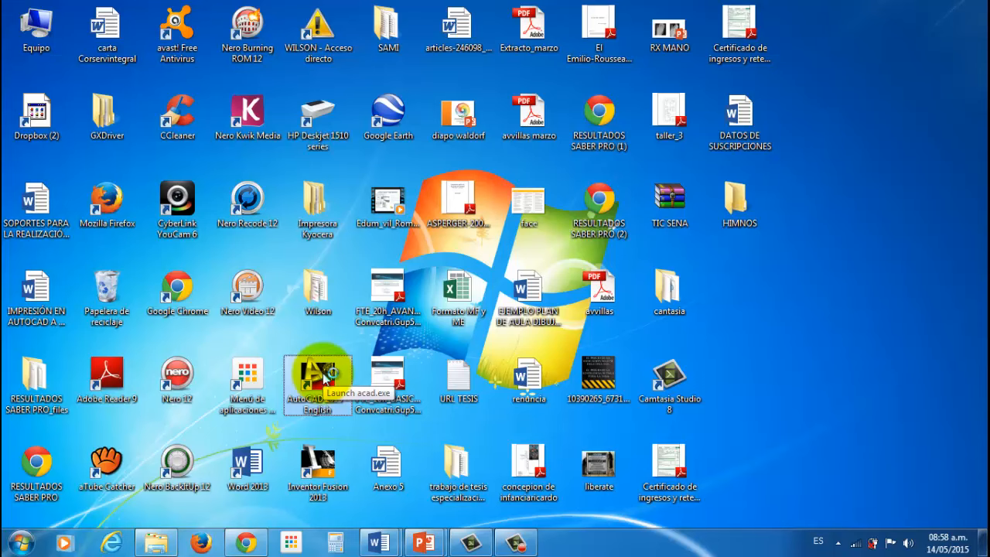
# Launch AutoCAD 2013 and dismiss its welcome window to reach the blank drawing
pyautogui.doubleClick(319, 379)
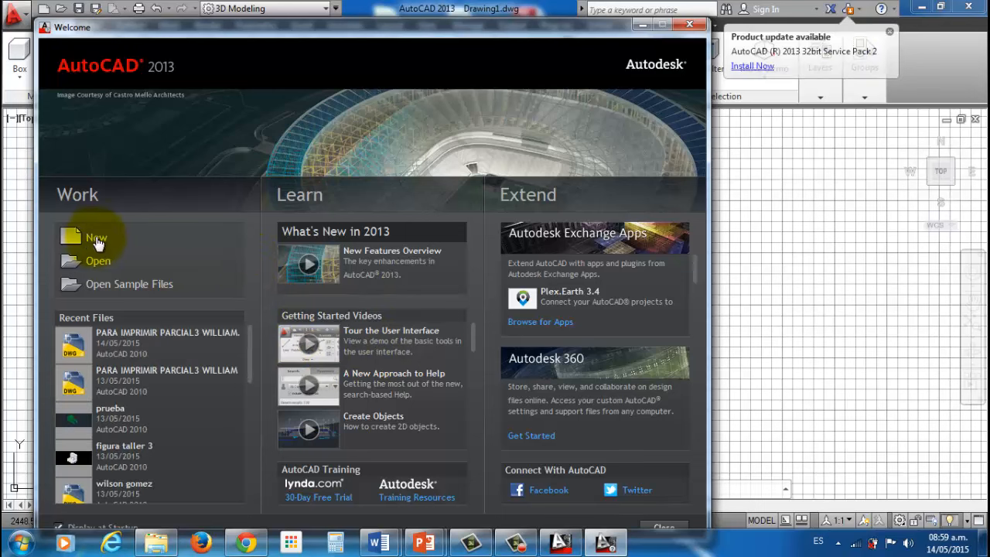
pyautogui.click(690, 27)
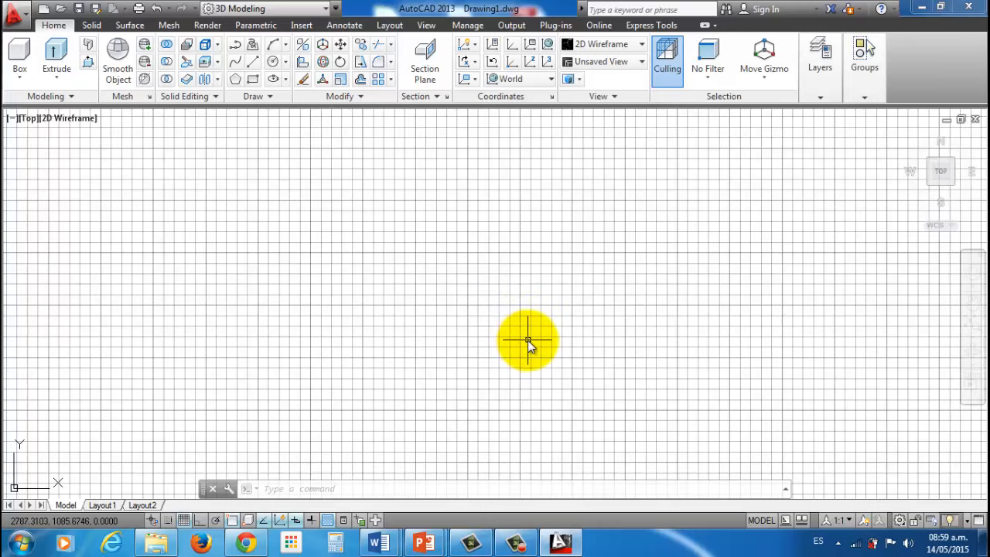
# Turn off the drawing grid and switch the workspace to Drafting & Annotation
pyautogui.press('F7')
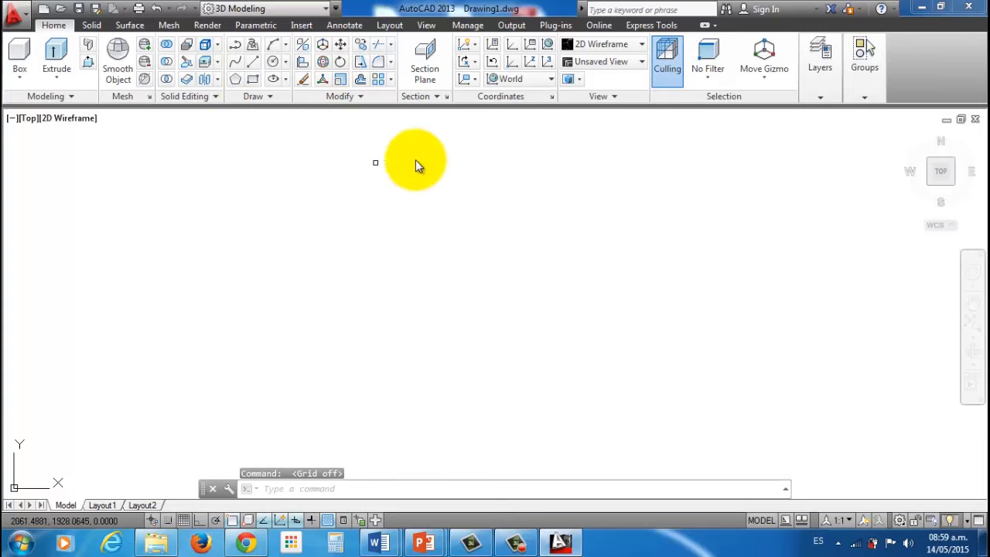
pyautogui.click(326, 10)
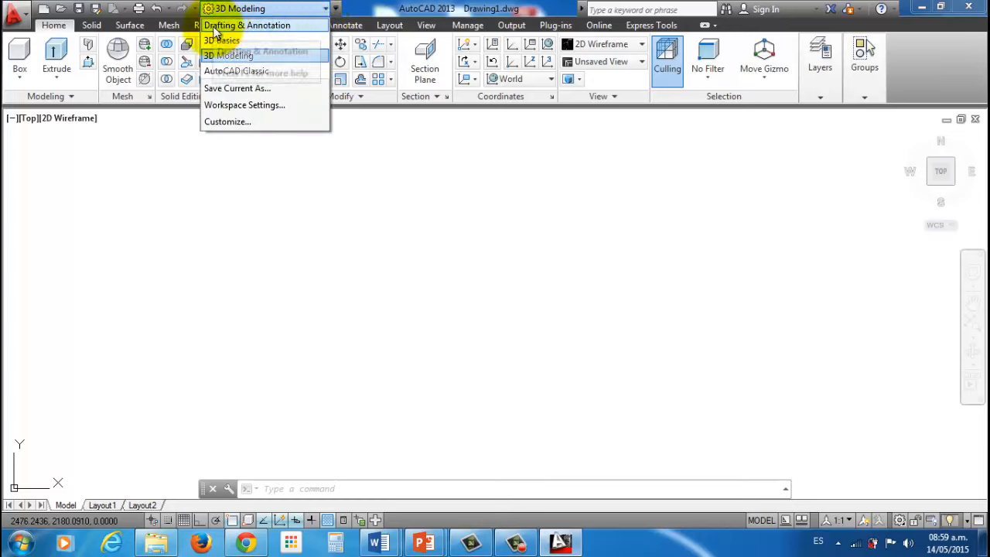
pyautogui.click(290, 26)
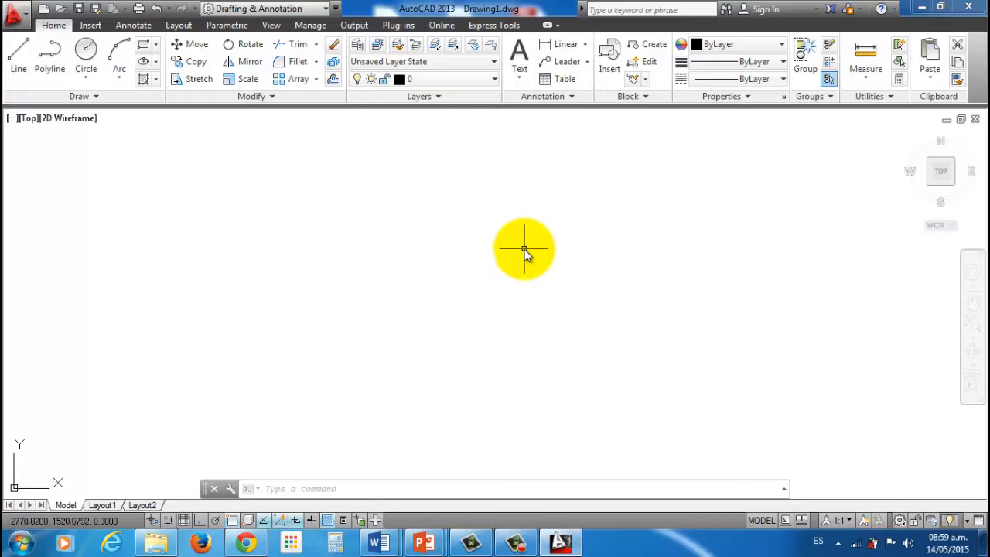
# Set the uniform background colour of the 2D model space to Black in the display options and apply it
pyautogui.rightClick(487, 291)
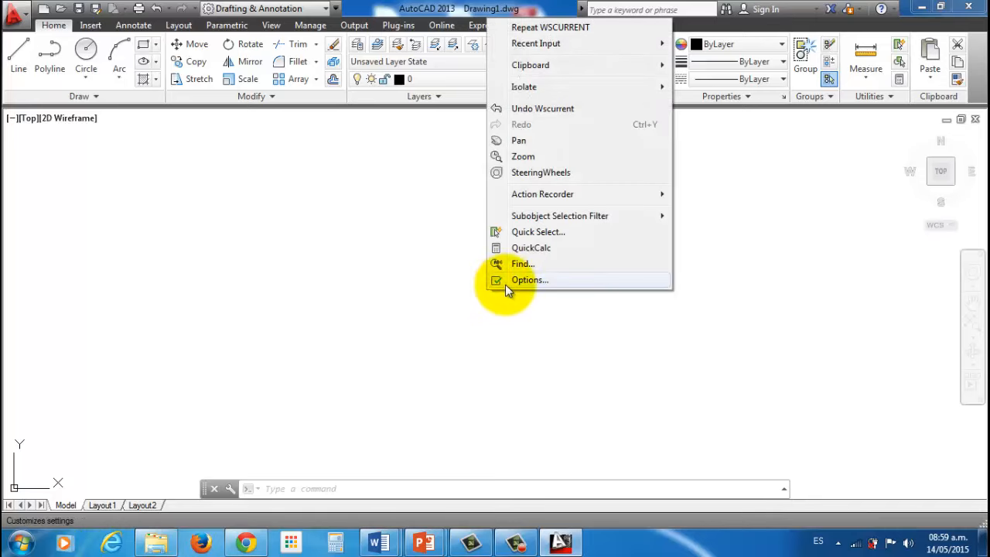
pyautogui.click(551, 286)
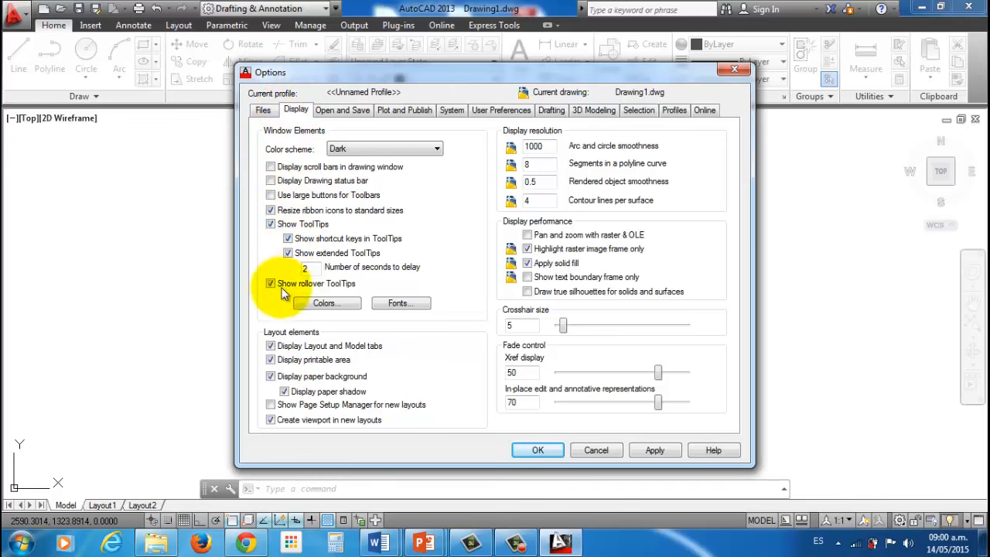
pyautogui.click(344, 304)
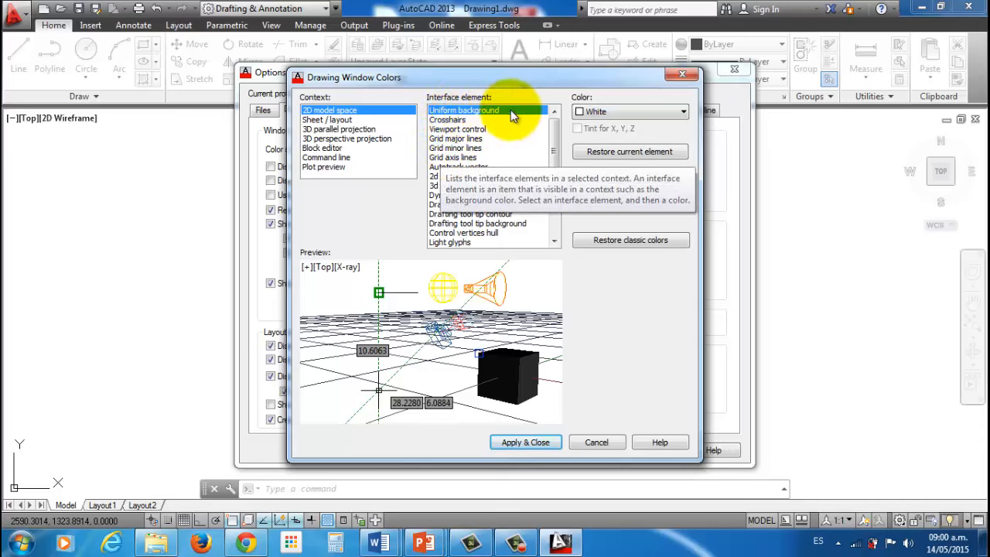
pyautogui.click(681, 113)
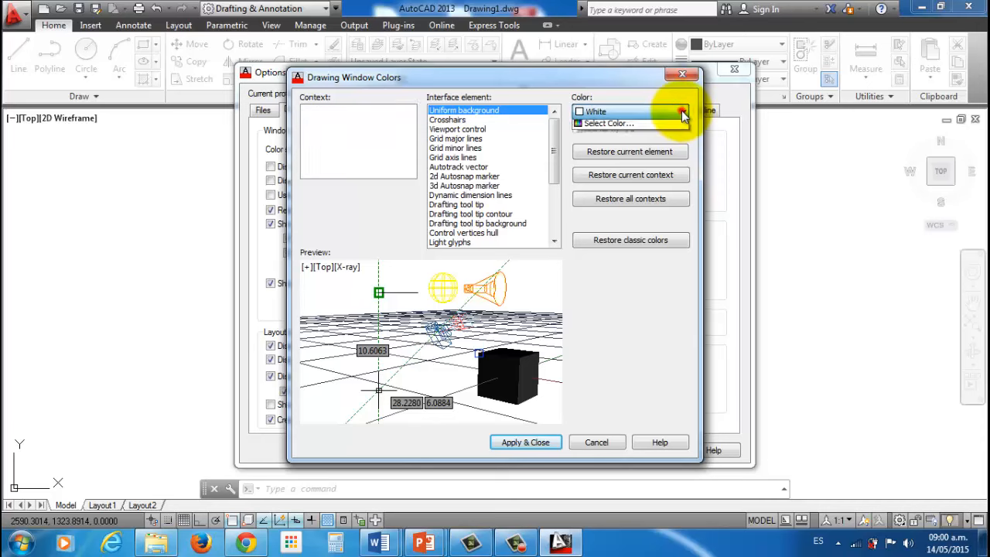
pyautogui.click(616, 208)
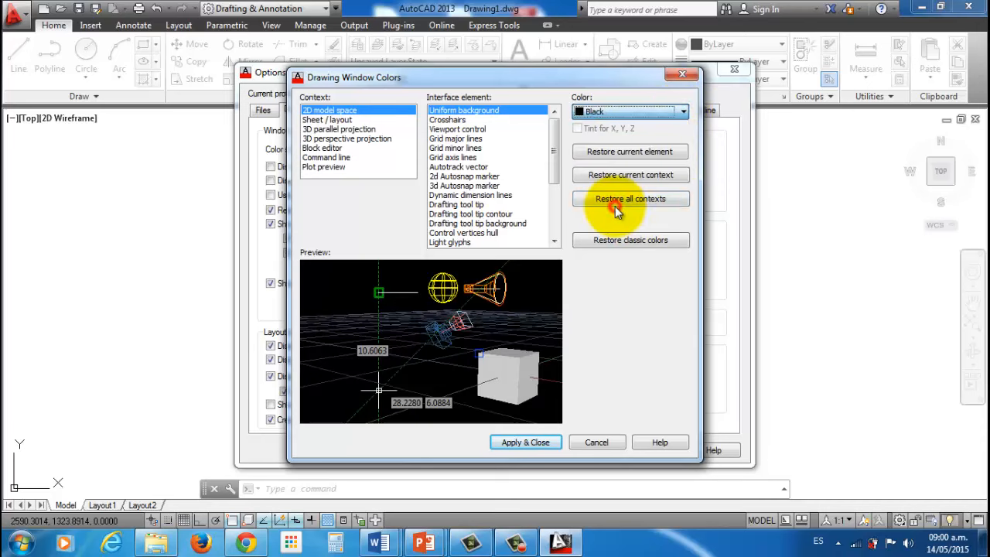
pyautogui.click(544, 444)
pyautogui.click(537, 451)
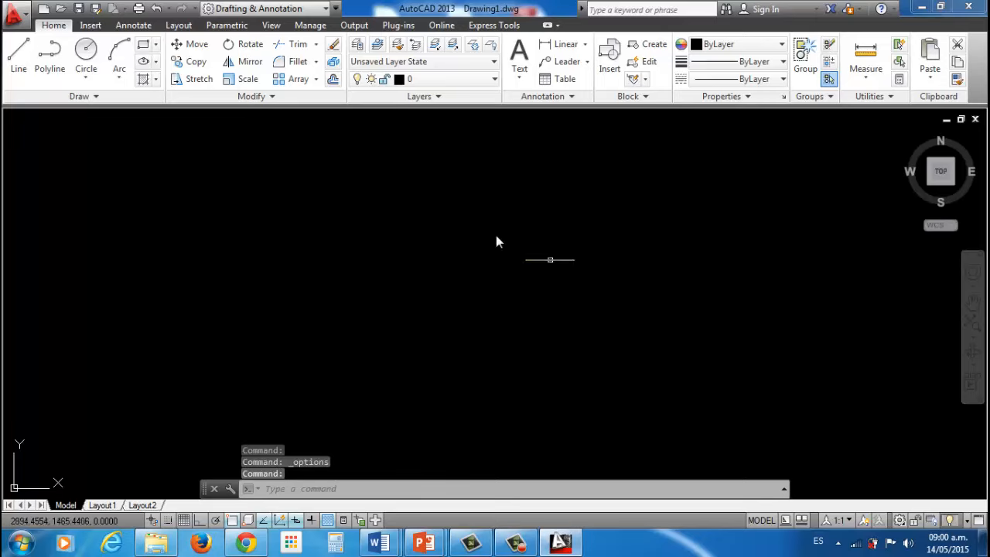
# Set the uniform background colour of the 2D model space to White in the display options and apply it
pyautogui.rightClick(537, 243)
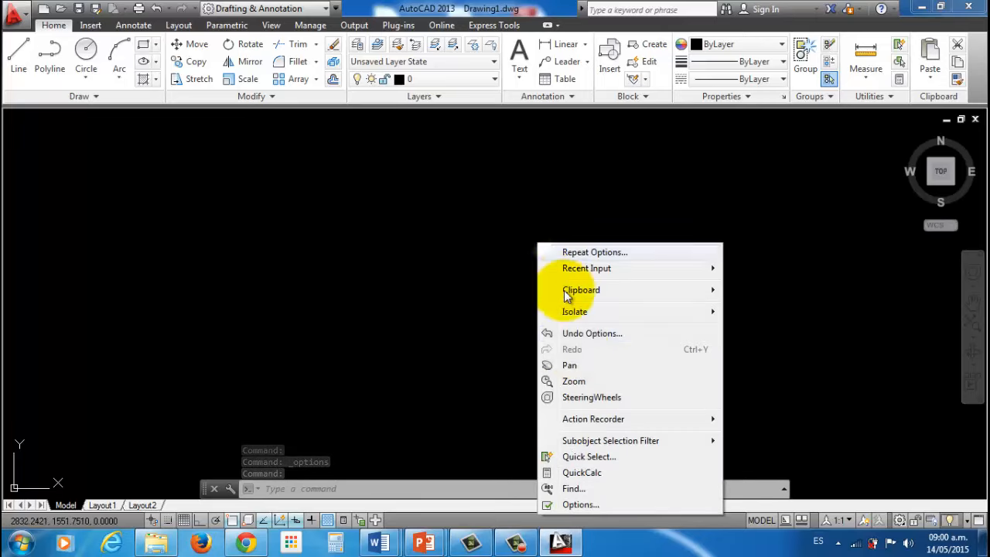
pyautogui.click(594, 506)
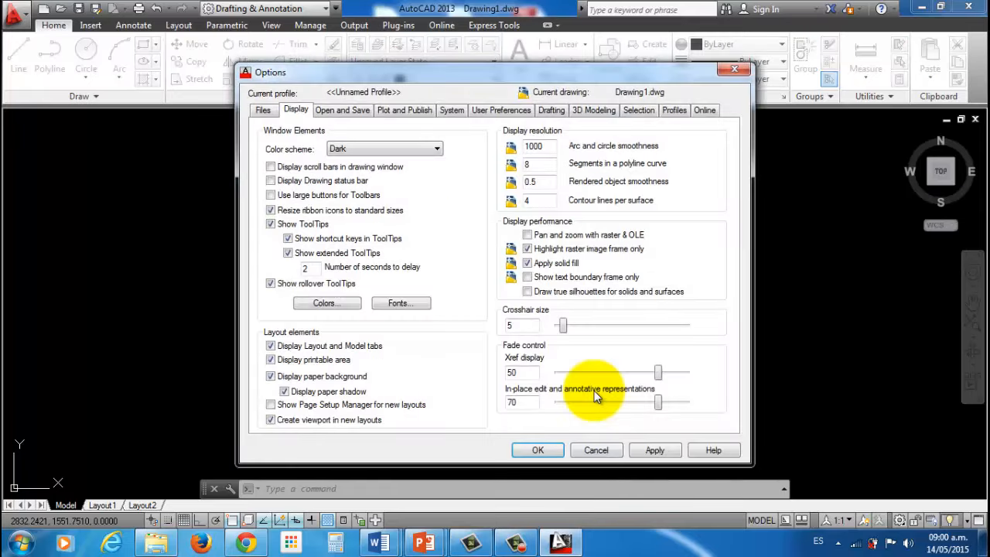
pyautogui.click(343, 303)
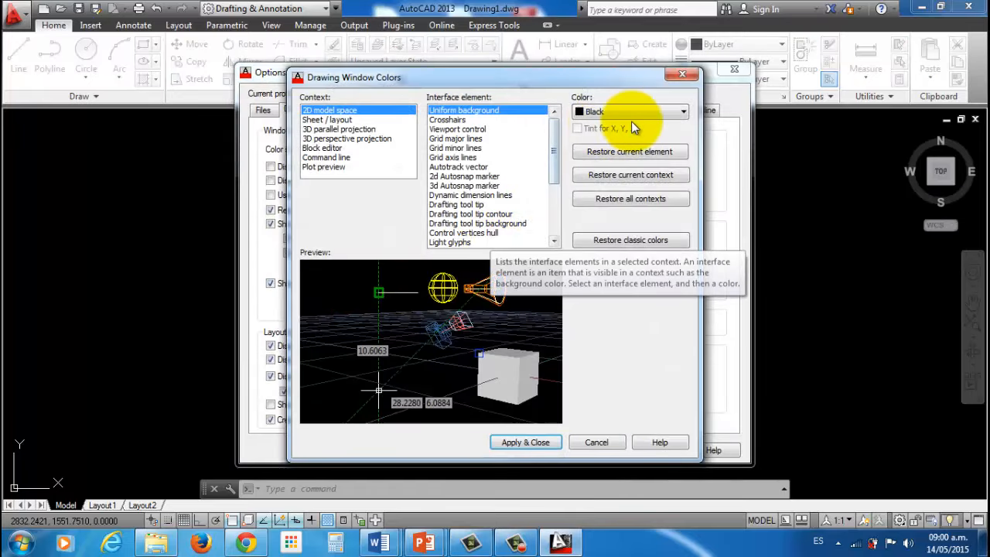
pyautogui.click(676, 113)
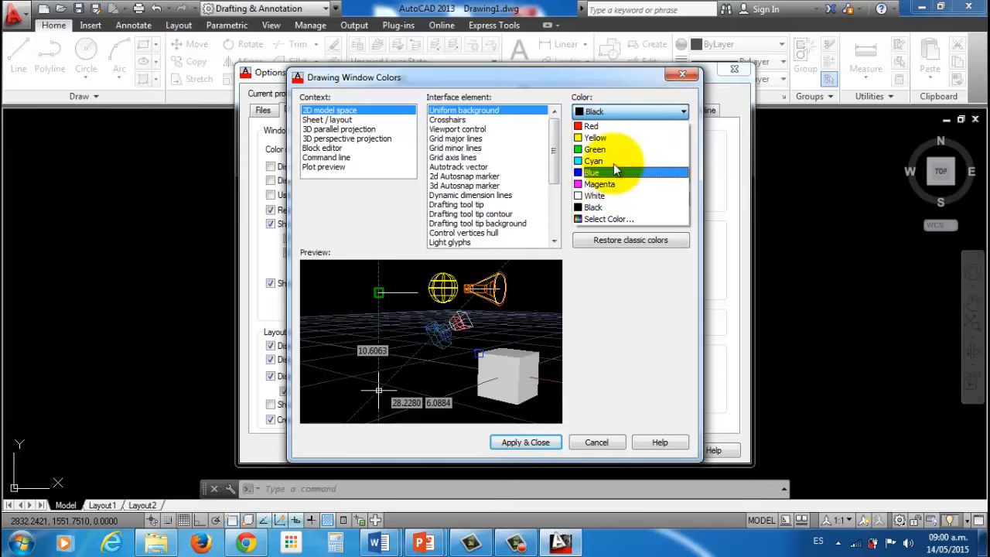
pyautogui.click(620, 196)
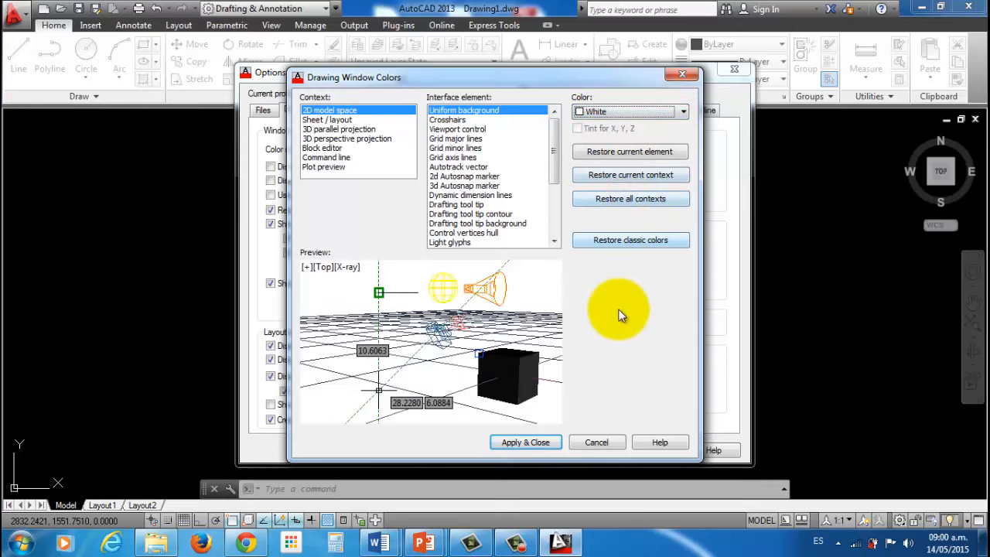
pyautogui.click(532, 443)
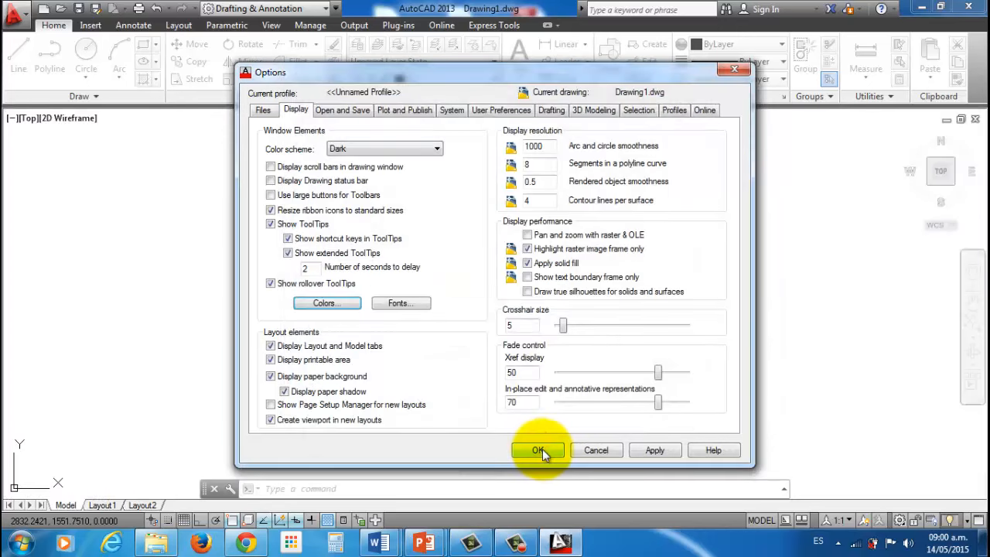
pyautogui.click(544, 451)
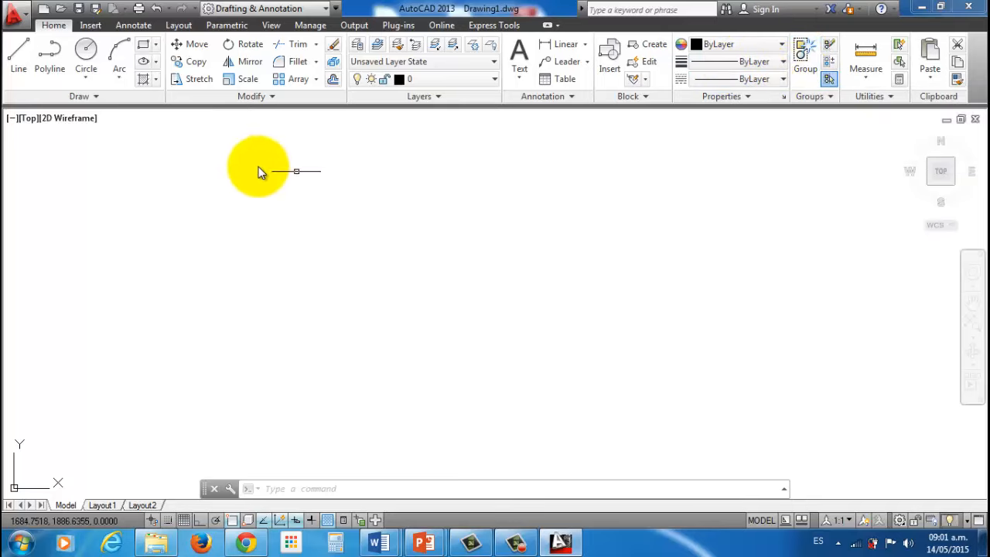
# Look through the Insert, Annotate, Layout, Parametric, View, Manage and Output tool sets, then return to the Home tools
pyautogui.click(92, 25)
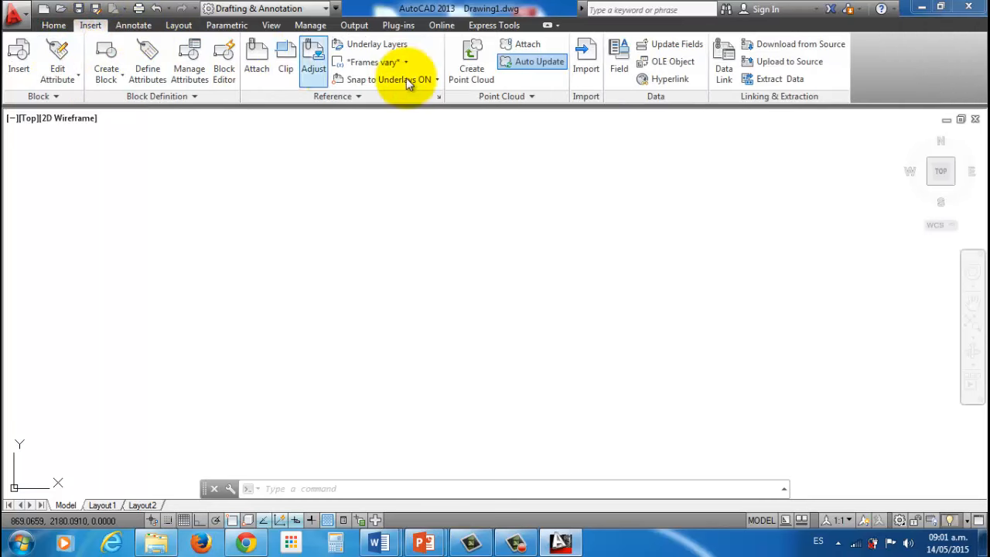
pyautogui.click(147, 26)
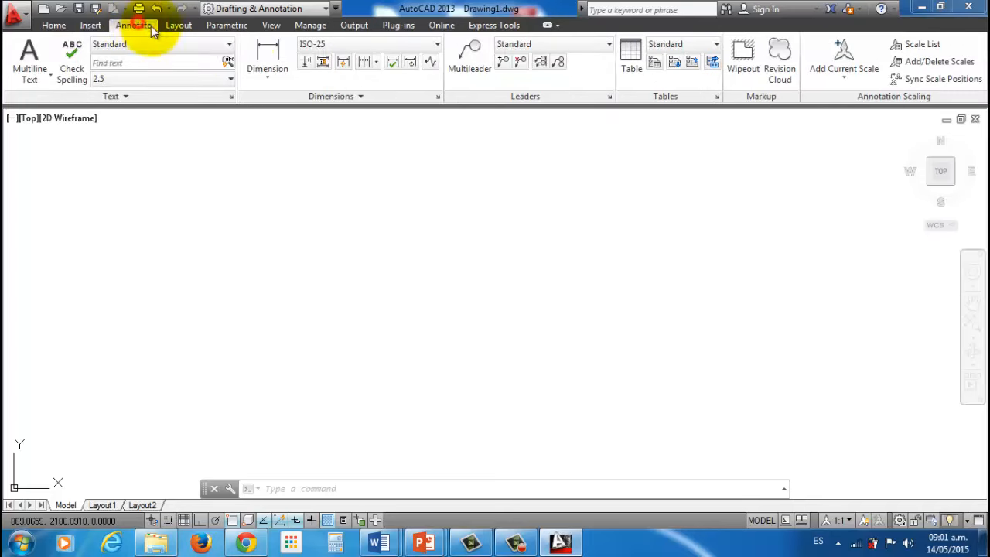
pyautogui.click(178, 25)
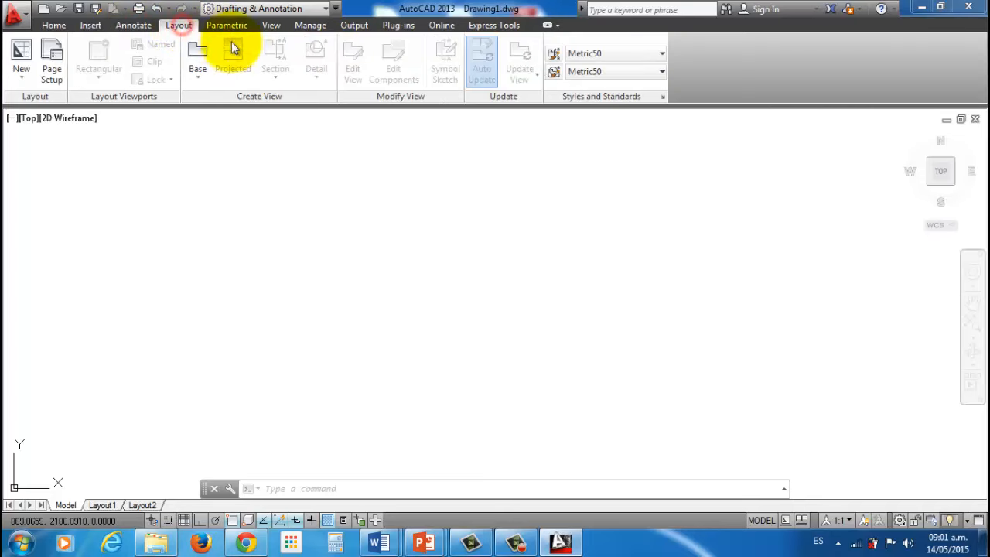
pyautogui.click(228, 27)
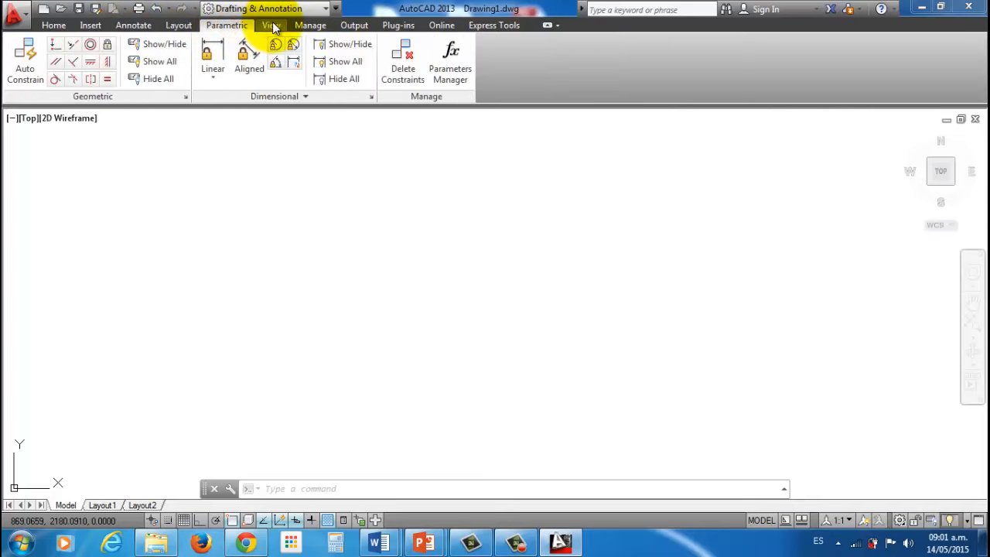
pyautogui.click(273, 26)
pyautogui.click(313, 27)
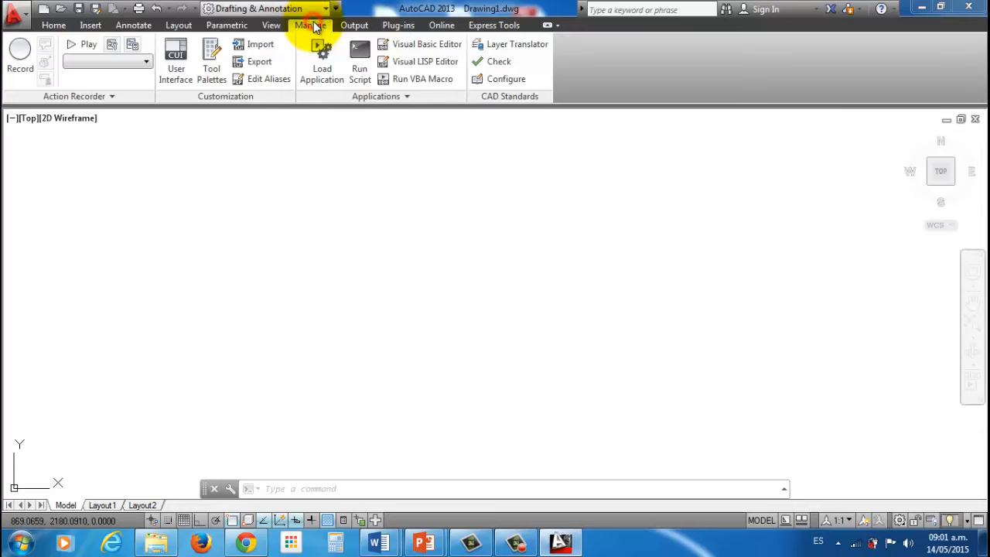
pyautogui.click(355, 27)
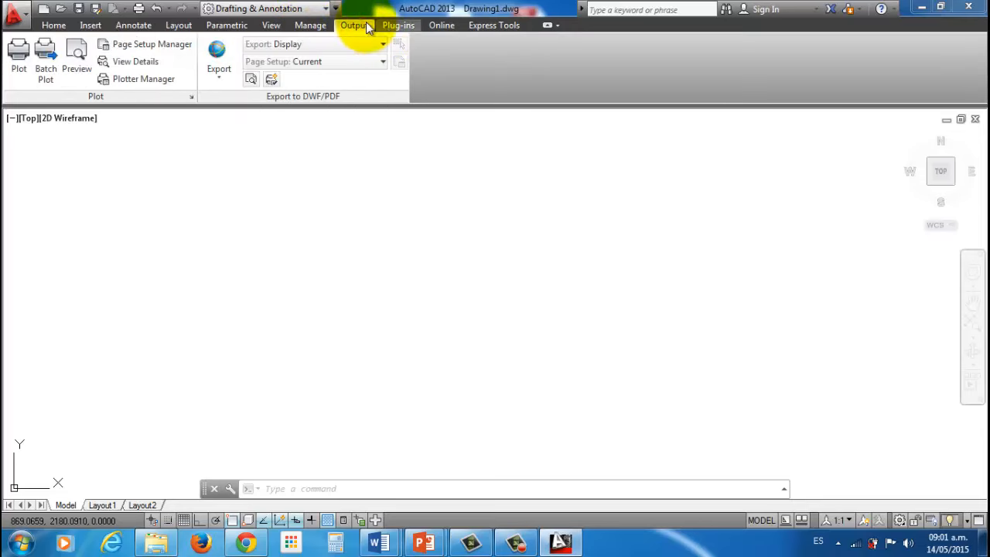
pyautogui.click(54, 24)
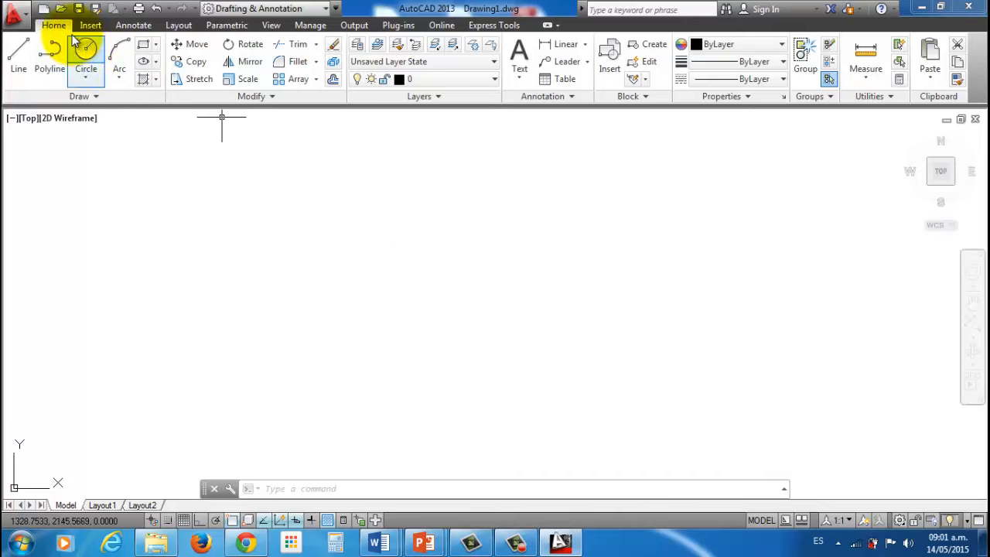
# Review the application's file commands and the list of available workspaces without changing anything
pyautogui.click(15, 16)
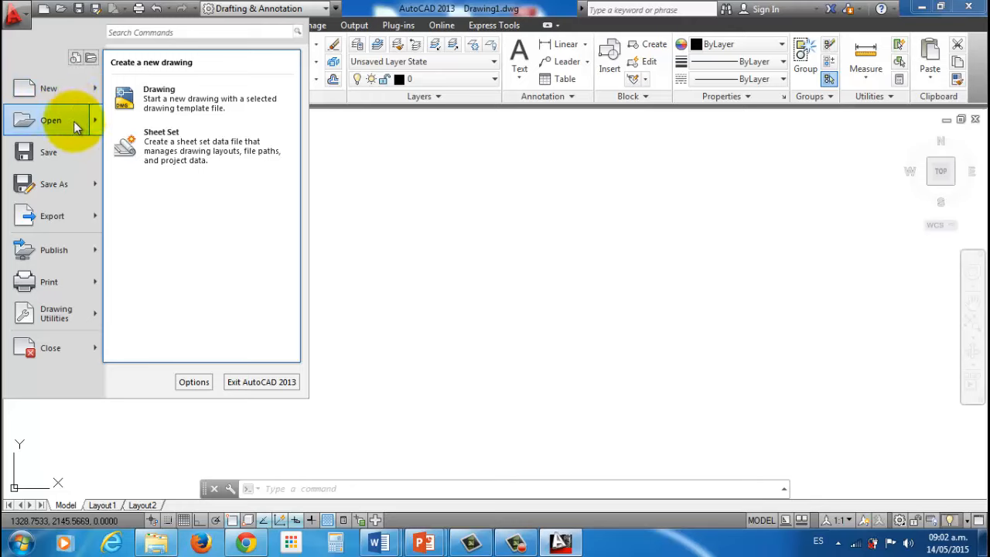
pyautogui.moveTo(74, 124)
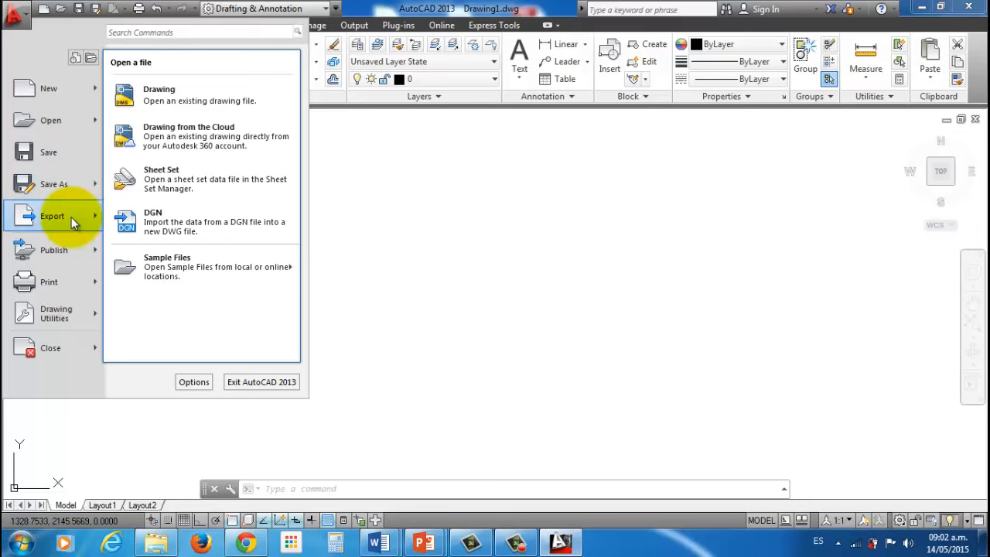
pyautogui.click(356, 267)
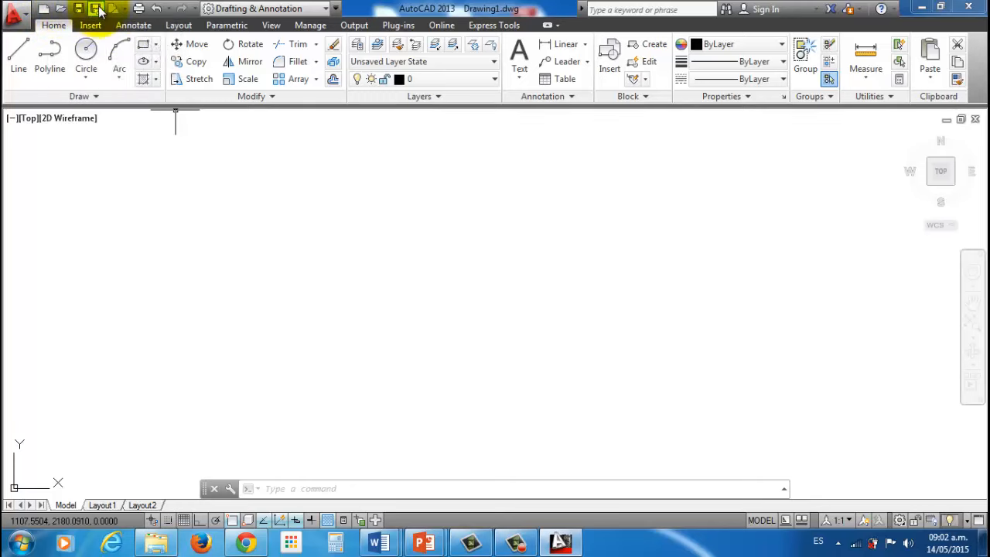
pyautogui.click(325, 10)
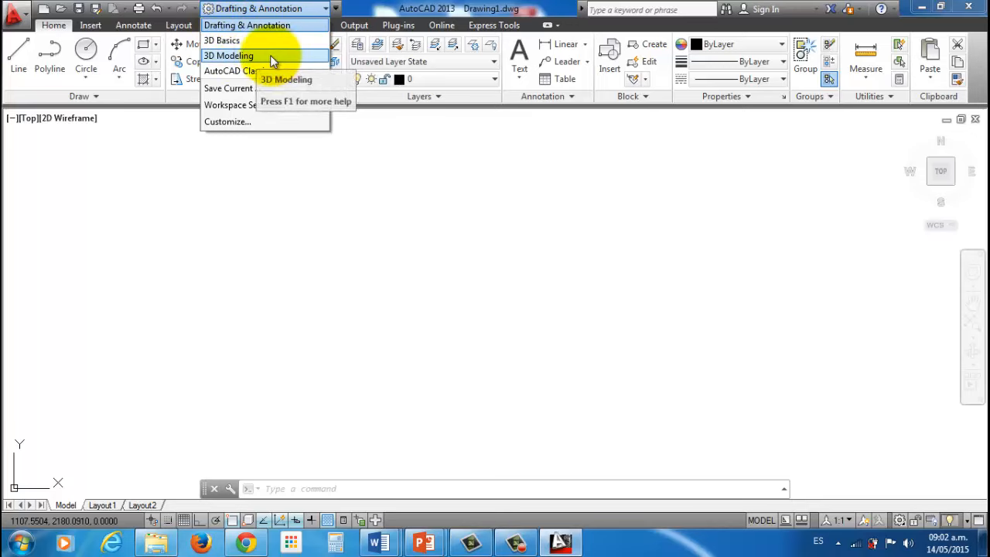
pyautogui.click(387, 192)
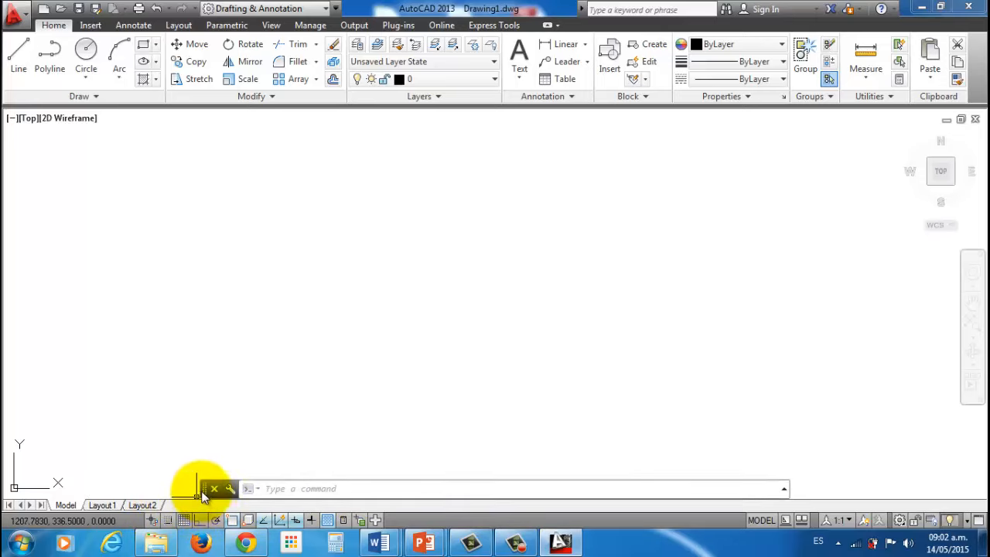
# Move the command line up into the drawing area and draw an open two-segment line above it, rising to a peak and descending
pyautogui.moveTo(203, 495); pyautogui.dragTo(197, 349)
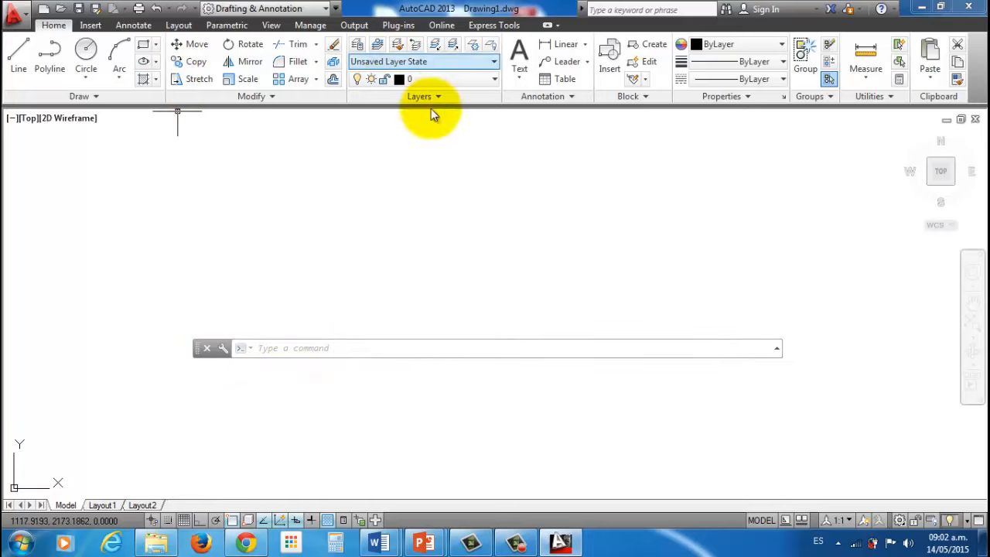
pyautogui.click(18, 63)
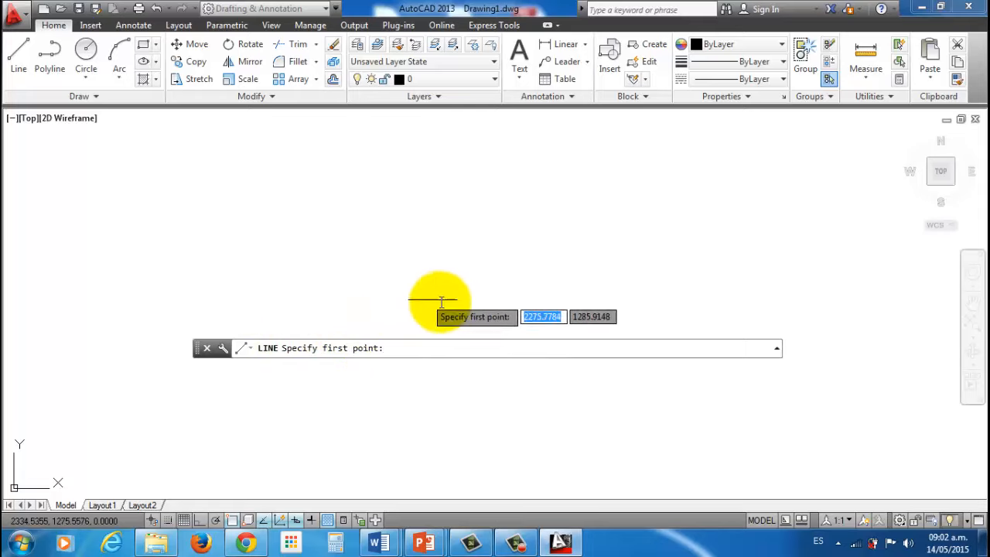
pyautogui.click(440, 266)
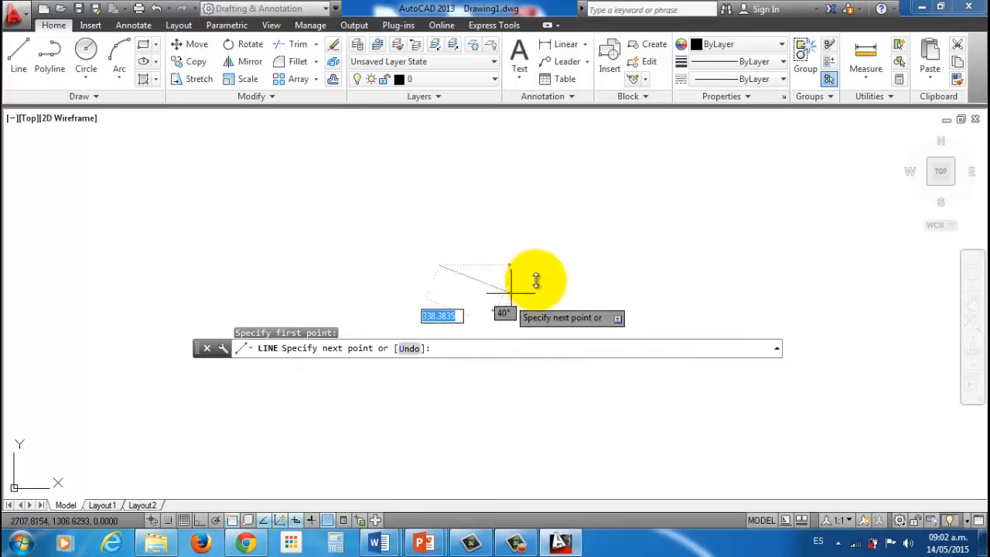
pyautogui.click(593, 216)
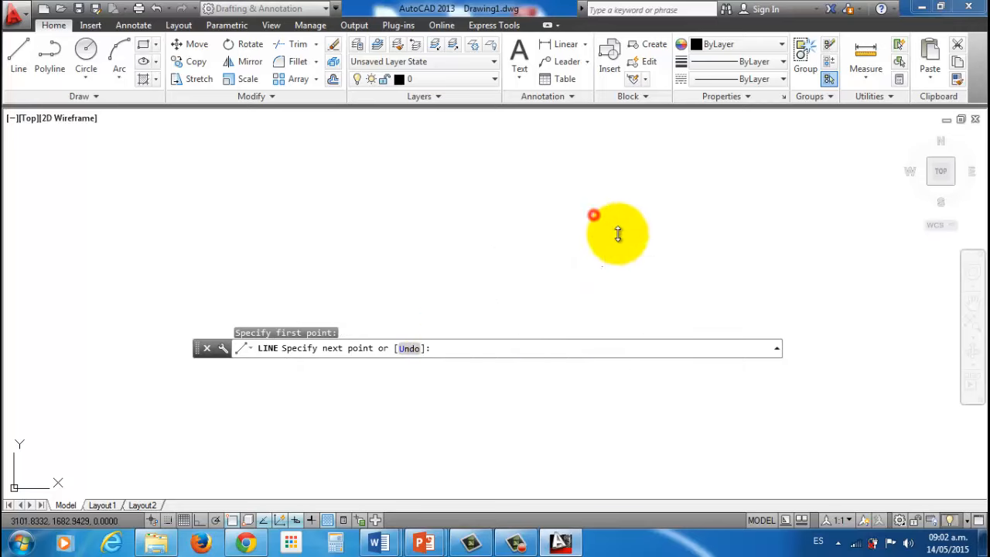
pyautogui.click(651, 261)
pyautogui.press('Escape')
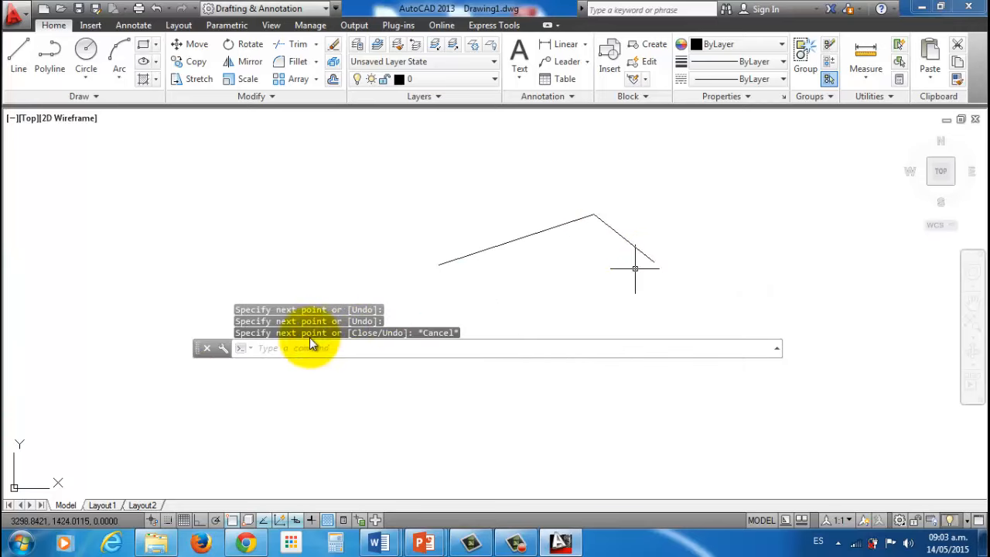
# Return the command line to the lower edge of the drawing area and delete both segments of the peaked line
pyautogui.moveTo(199, 348)
pyautogui.mouseDown()
pyautogui.moveTo(226, 484)
pyautogui.moveTo(24, 464)
pyautogui.moveTo(15, 489)
pyautogui.moveTo(121, 454)
pyautogui.moveTo(160, 472)
pyautogui.mouseUp()
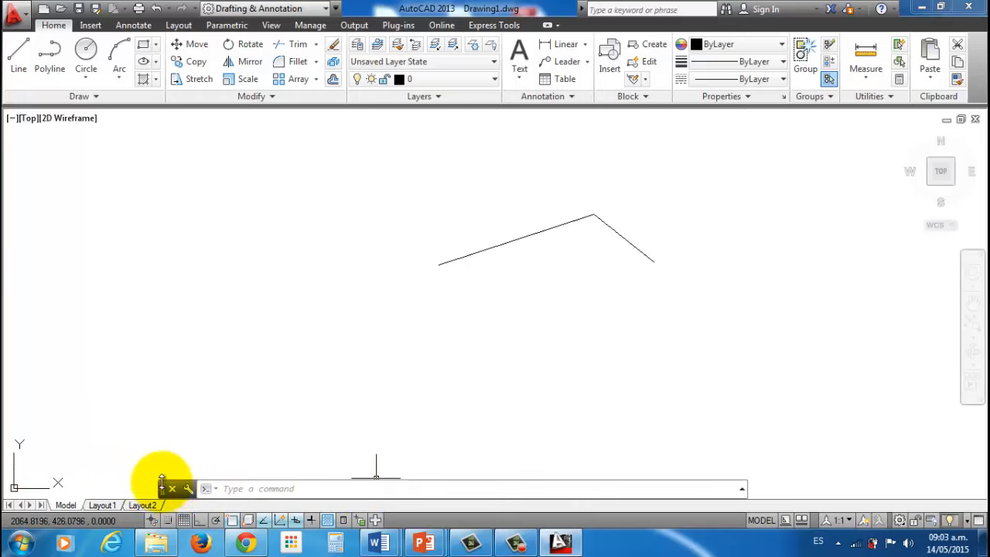
pyautogui.click(663, 327)
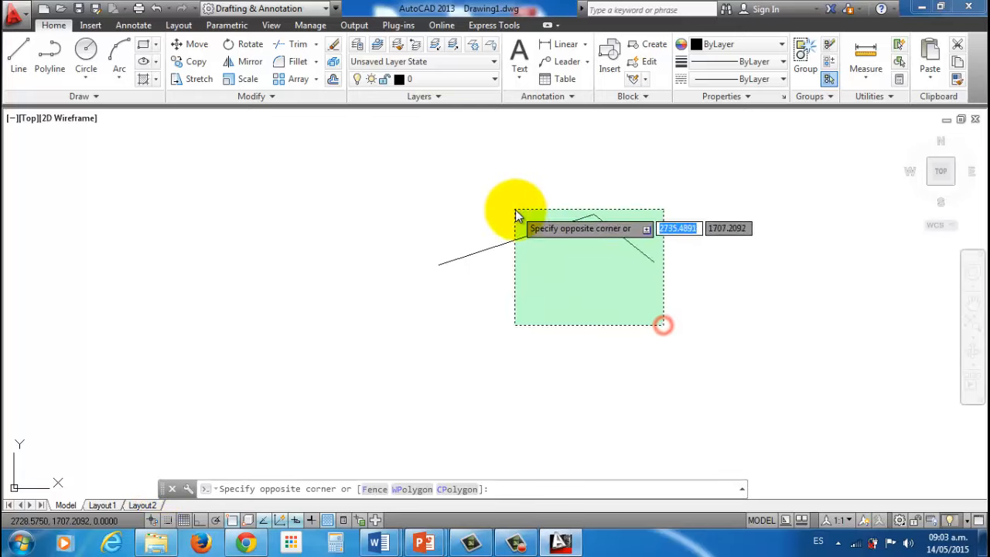
pyautogui.click(515, 210)
pyautogui.press('Delete')
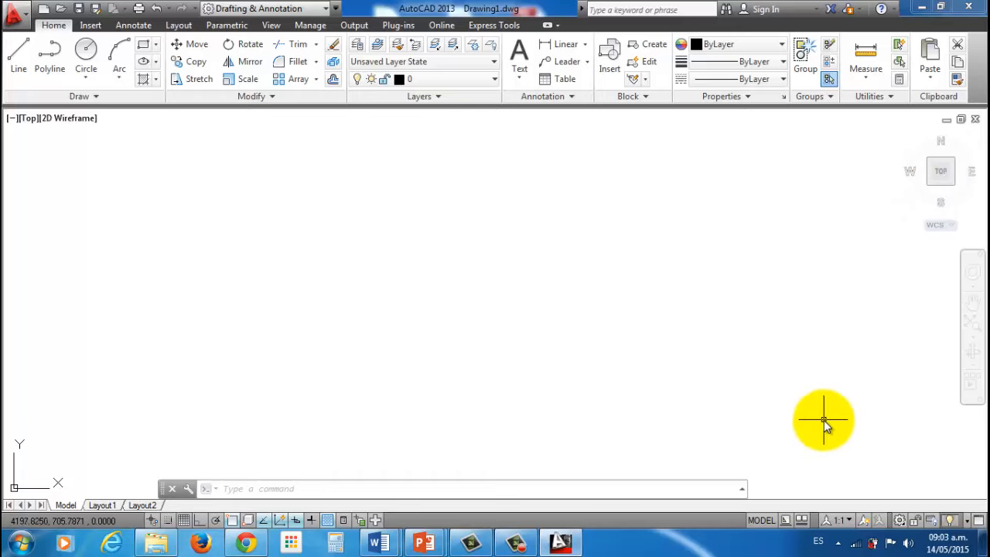
# Review the available workspaces in both workspace lists, keeping Drafting & Annotation current
pyautogui.click(325, 9)
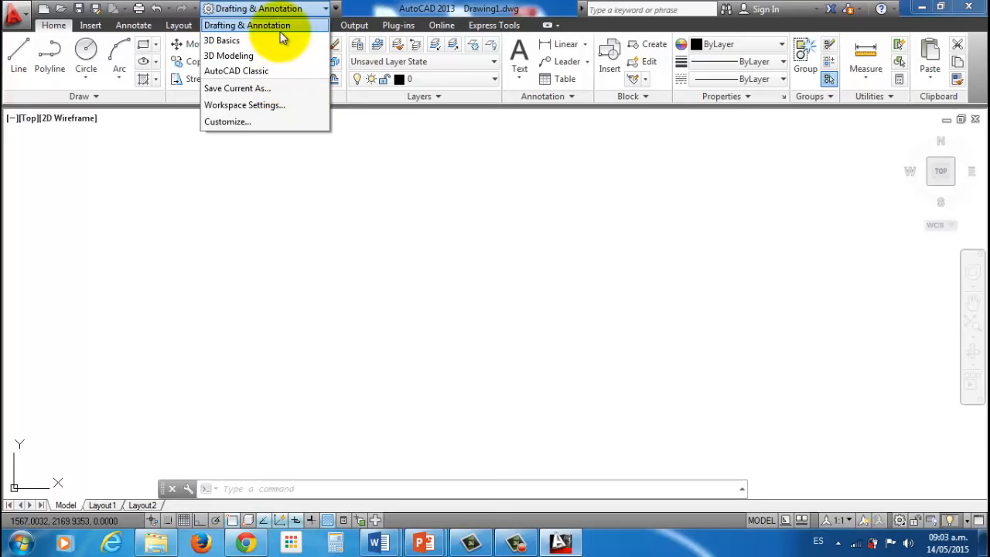
pyautogui.click(511, 261)
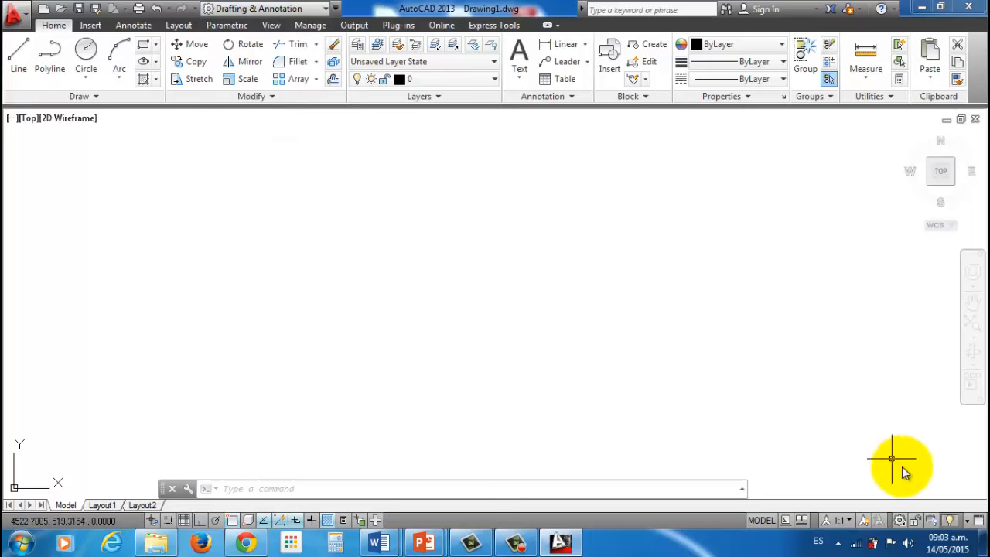
pyautogui.click(902, 522)
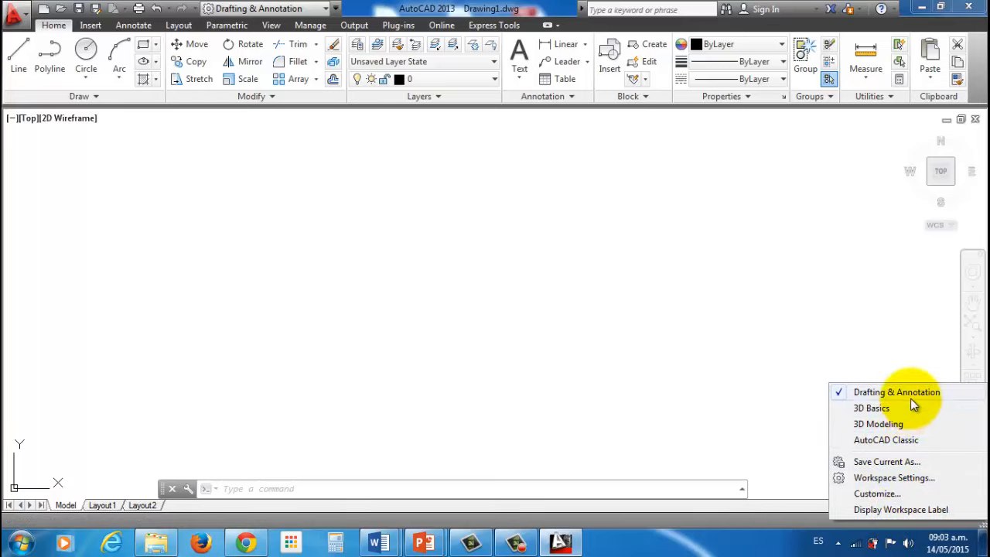
pyautogui.click(675, 330)
pyautogui.click(500, 254)
pyautogui.press('Escape')
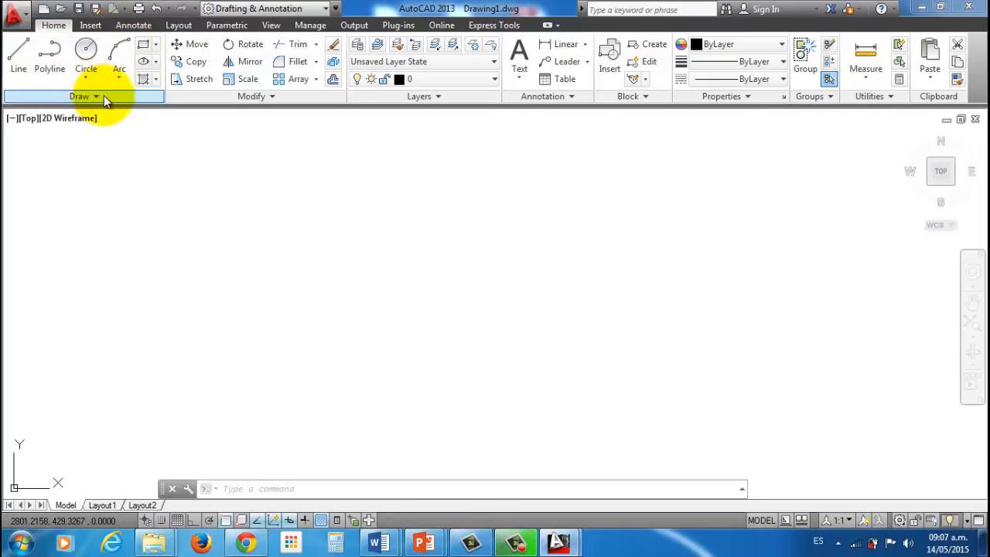
# Draw an open, irregular line of six slanted segments freehand in the middle of the empty drawing area
pyautogui.click(19, 57)
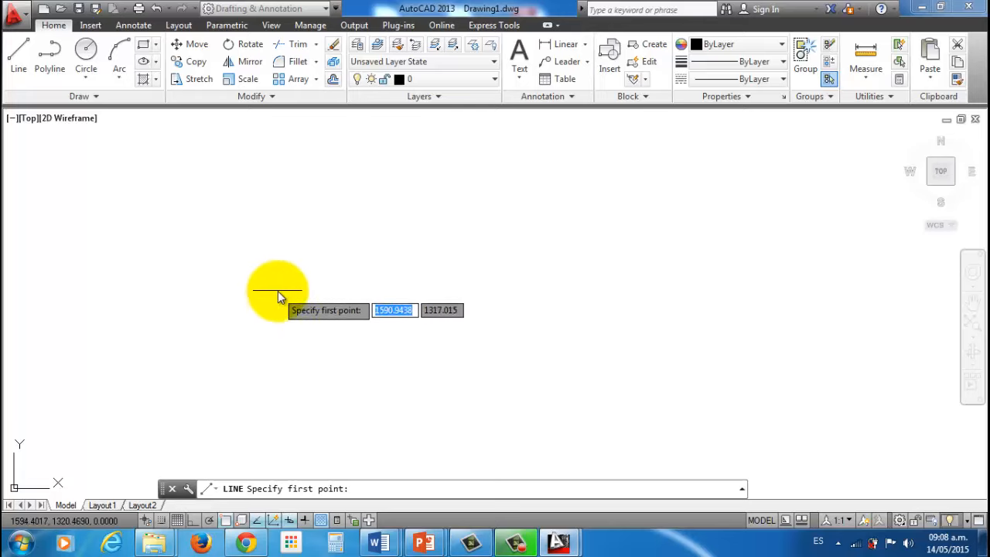
pyautogui.click(331, 292)
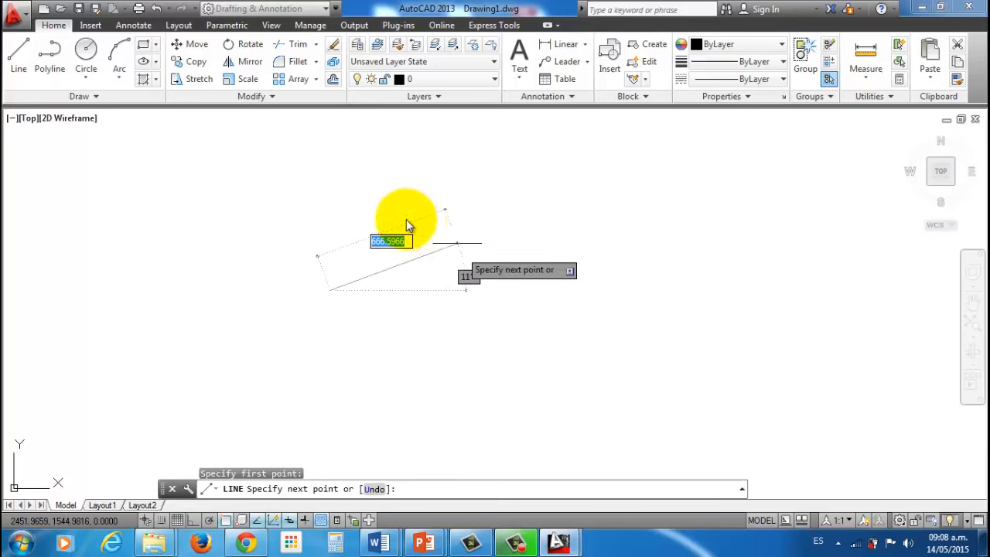
pyautogui.click(382, 197)
pyautogui.click(506, 228)
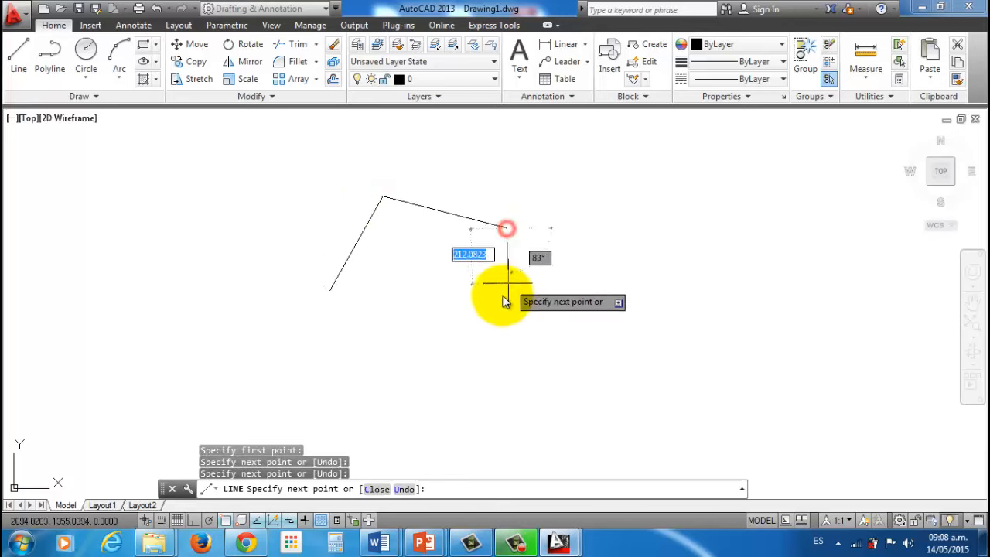
pyautogui.click(484, 302)
pyautogui.click(388, 309)
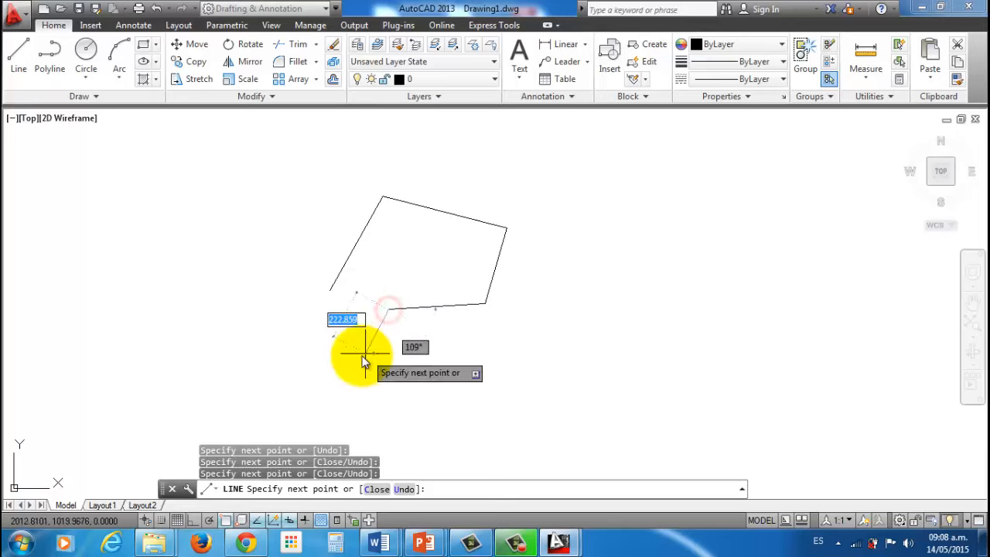
pyautogui.click(363, 354)
pyautogui.click(246, 284)
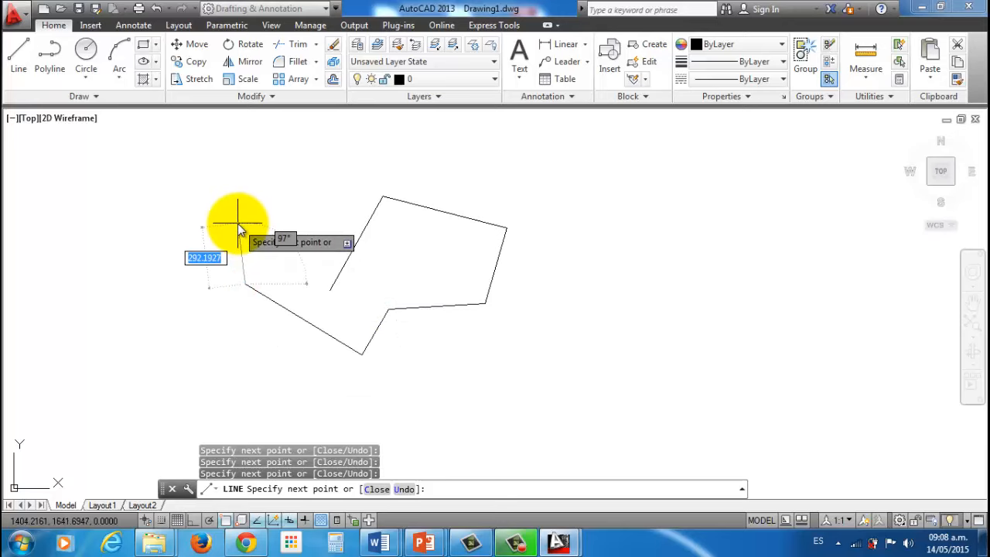
pyautogui.press('Escape')
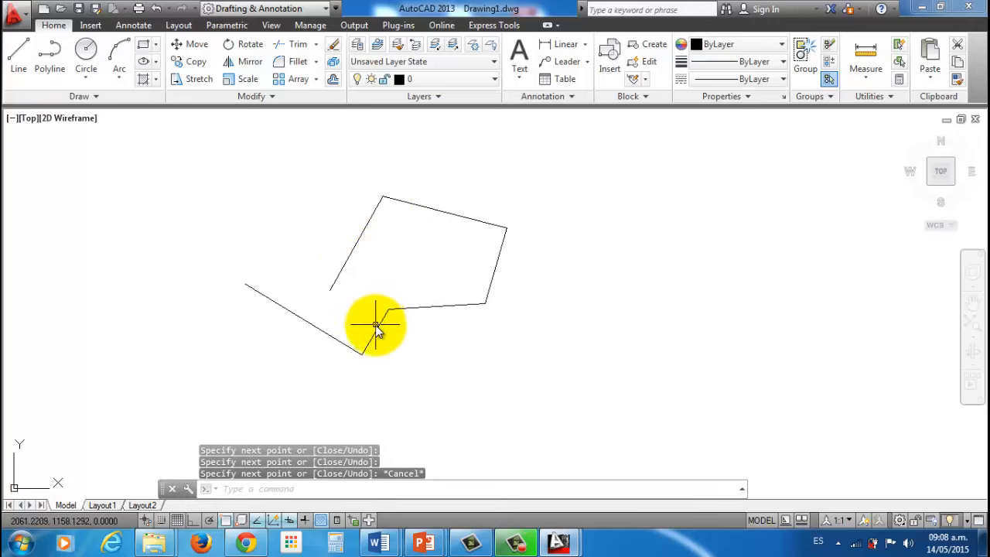
# Turn on Ortho while drawing an open stepped line of nine horizontal and vertical segments to the right of the irregular shape
pyautogui.moveTo(508, 305); pyautogui.dragTo(378, 289, button='middle')
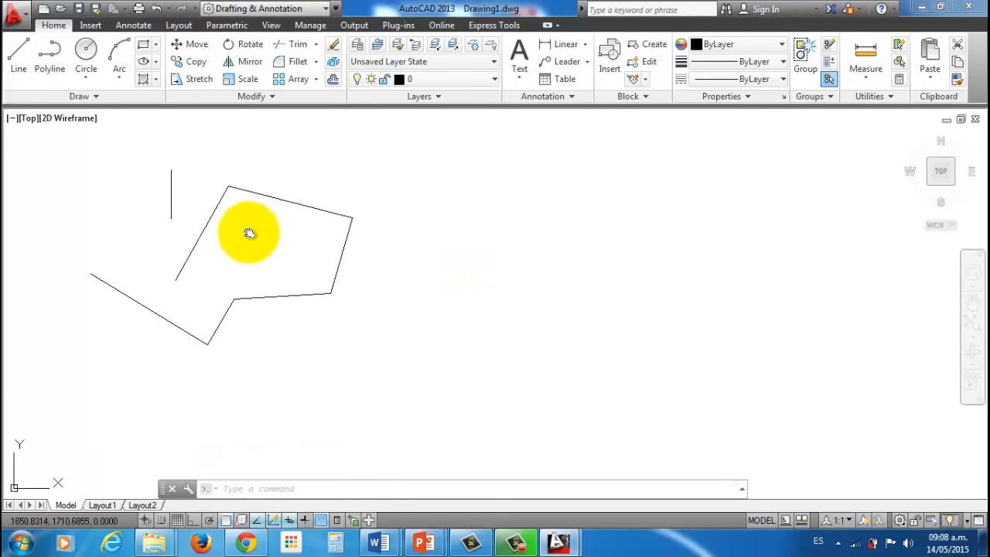
pyautogui.click(17, 59)
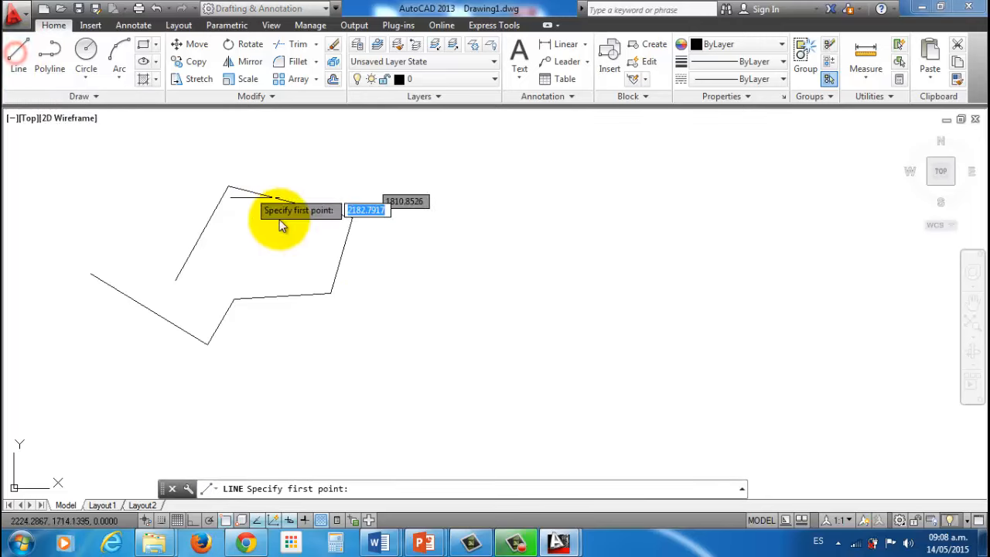
pyautogui.click(523, 333)
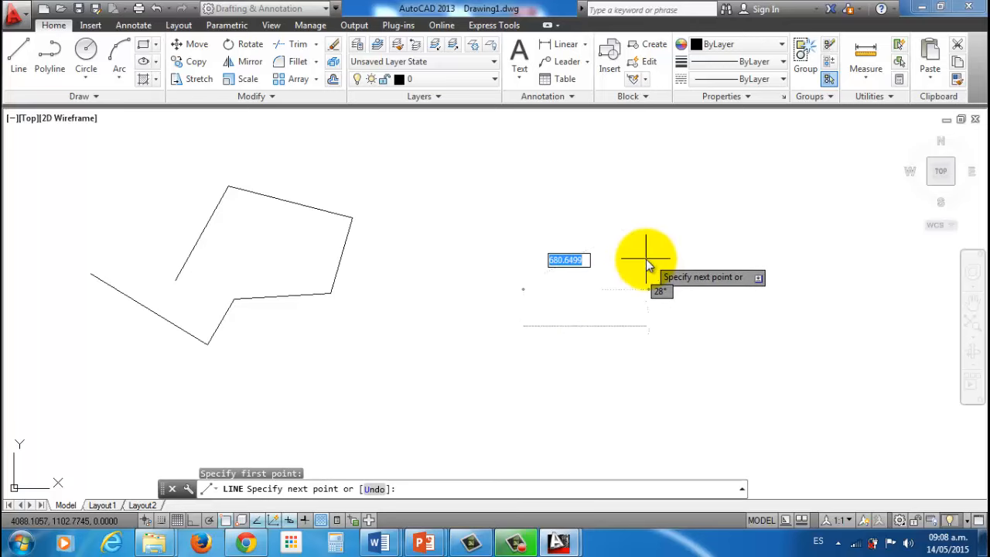
pyautogui.press('F8')
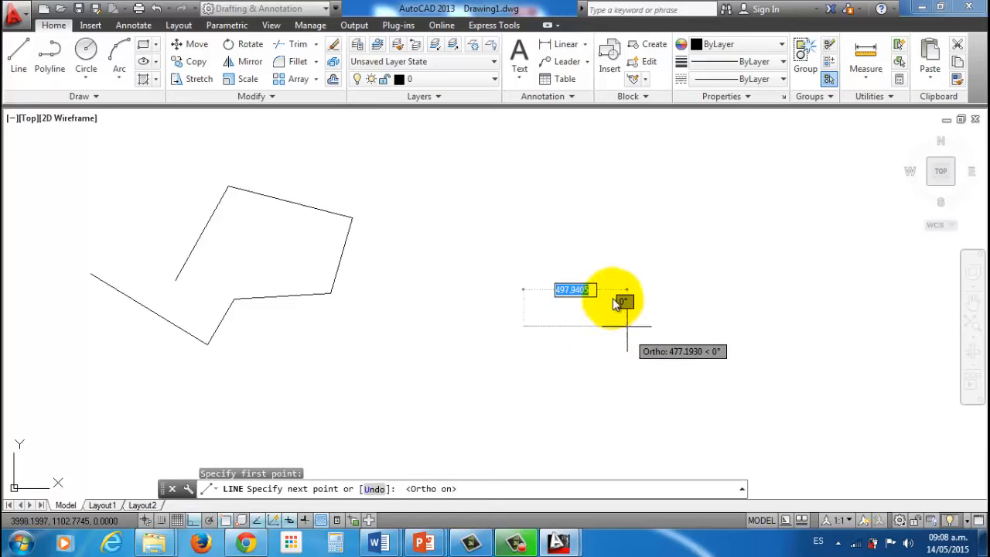
pyautogui.click(565, 220)
pyautogui.click(689, 226)
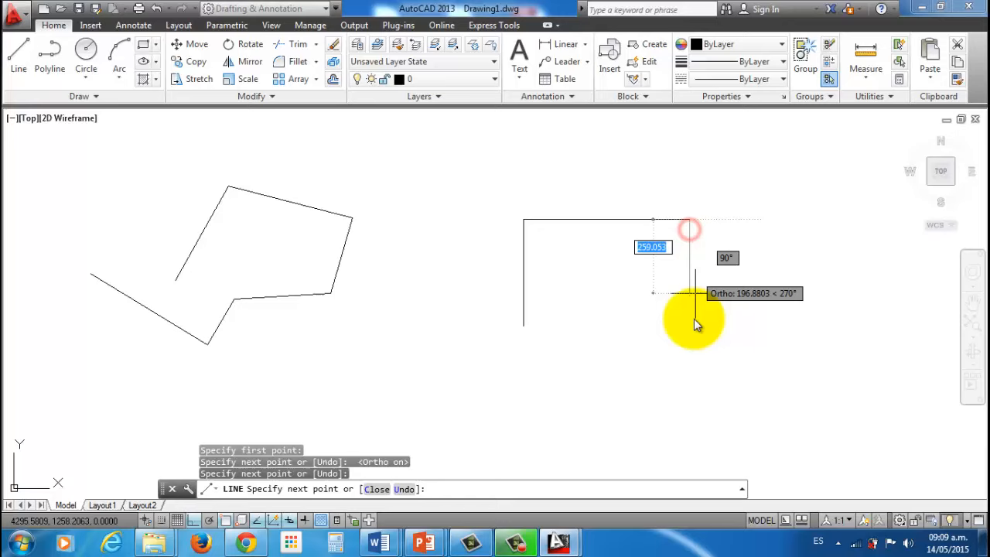
pyautogui.click(656, 398)
pyautogui.click(607, 397)
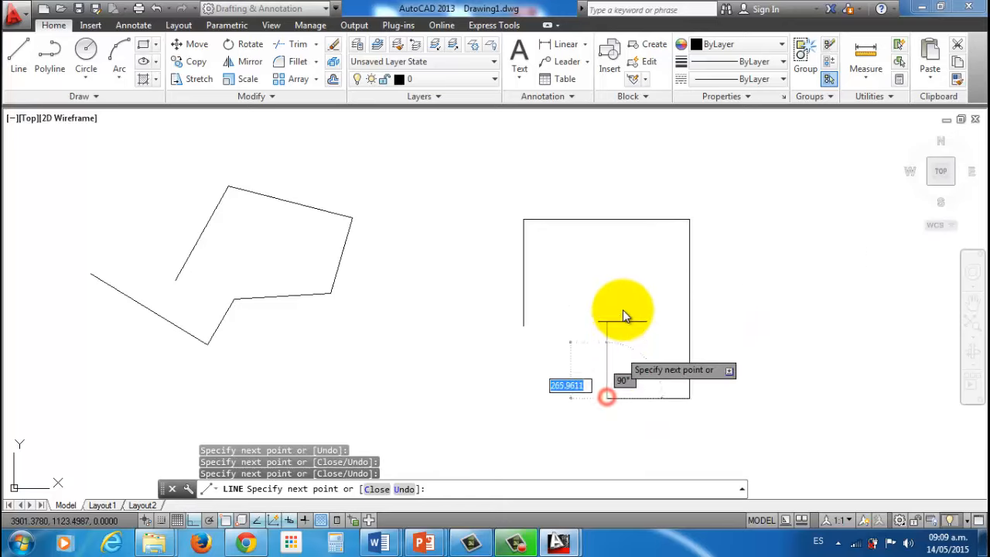
pyautogui.click(624, 307)
pyautogui.click(568, 304)
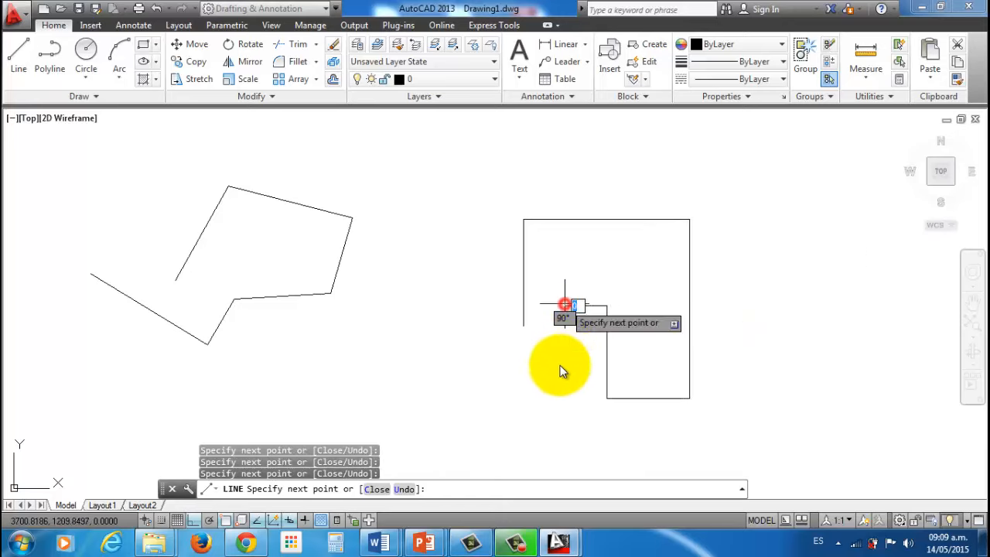
pyautogui.click(564, 425)
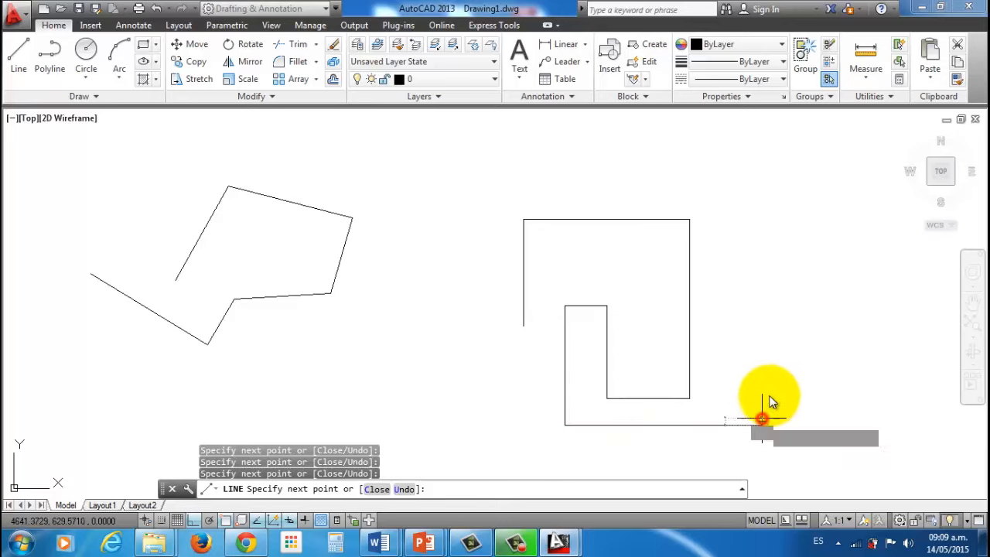
pyautogui.click(762, 422)
pyautogui.click(773, 353)
pyautogui.press('Escape')
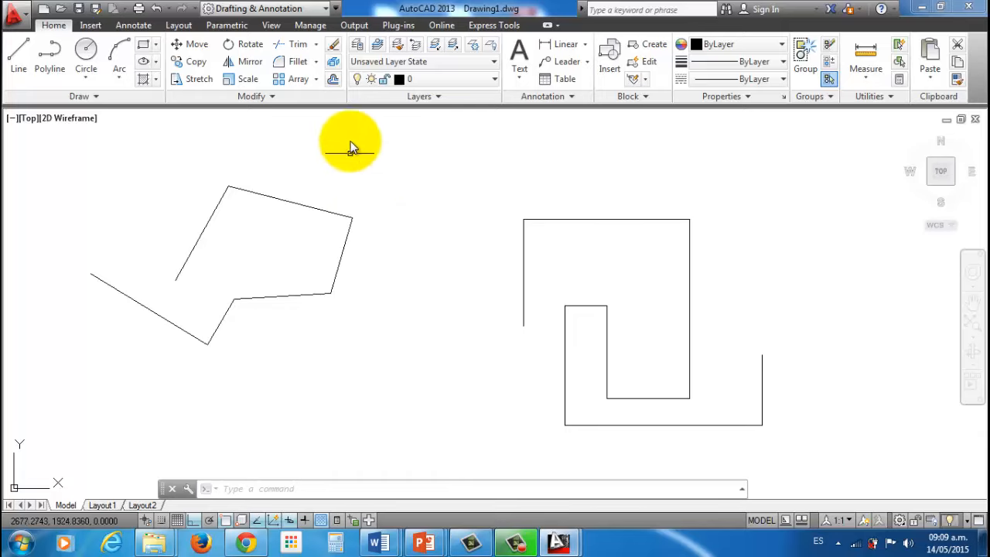
# Erase three connected segments of the irregular shape: the sloping upper one, the right side and the nearly horizontal lower one
pyautogui.click(334, 46)
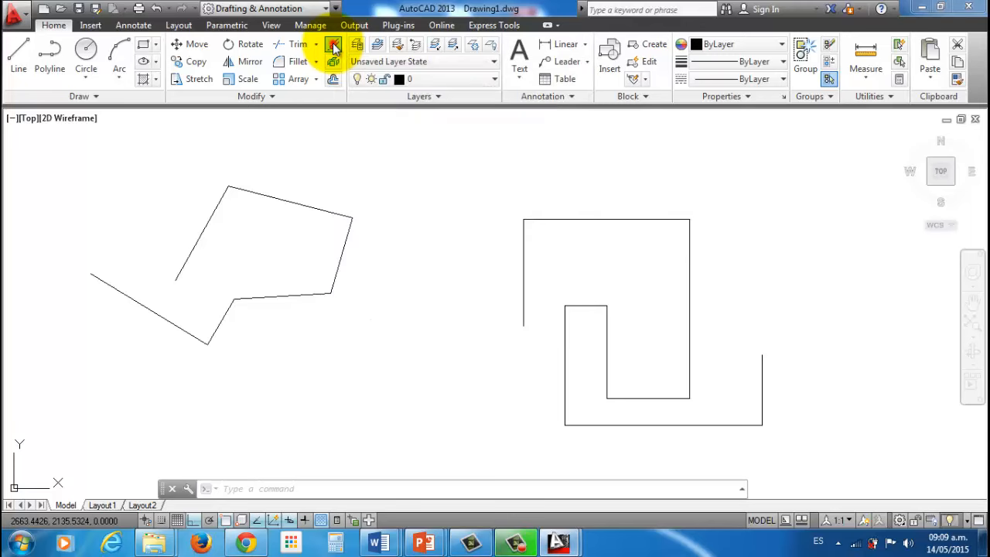
pyautogui.click(313, 207)
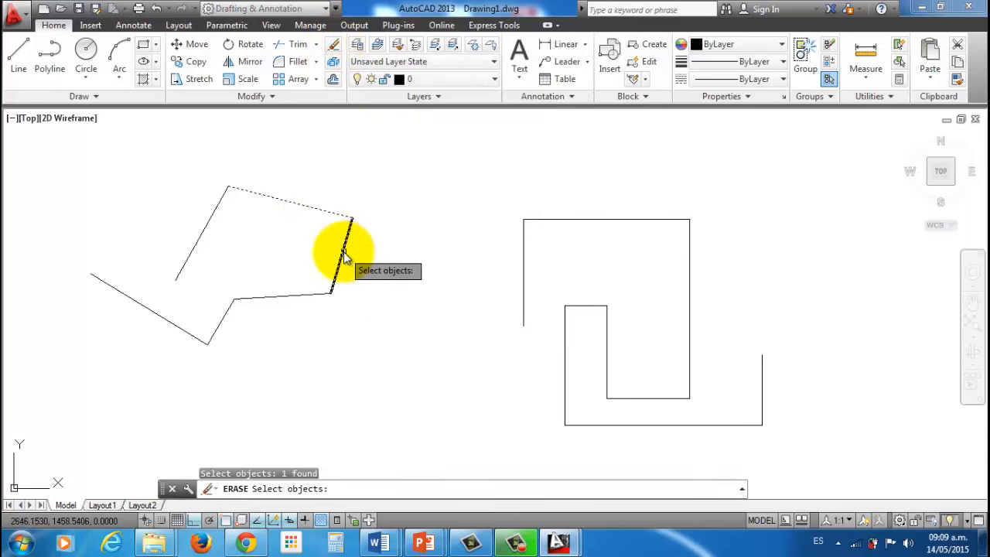
pyautogui.click(343, 246)
pyautogui.click(286, 297)
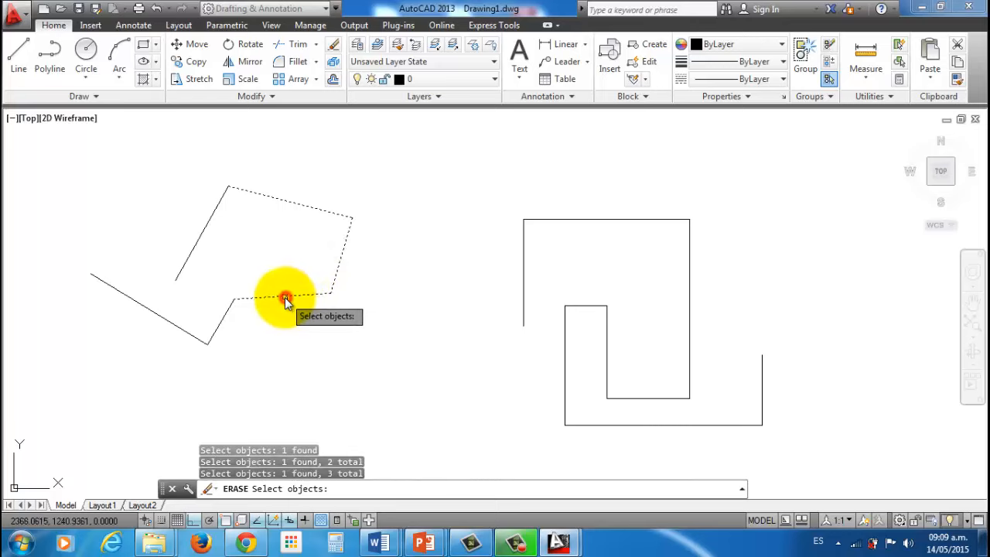
pyautogui.press('Return')
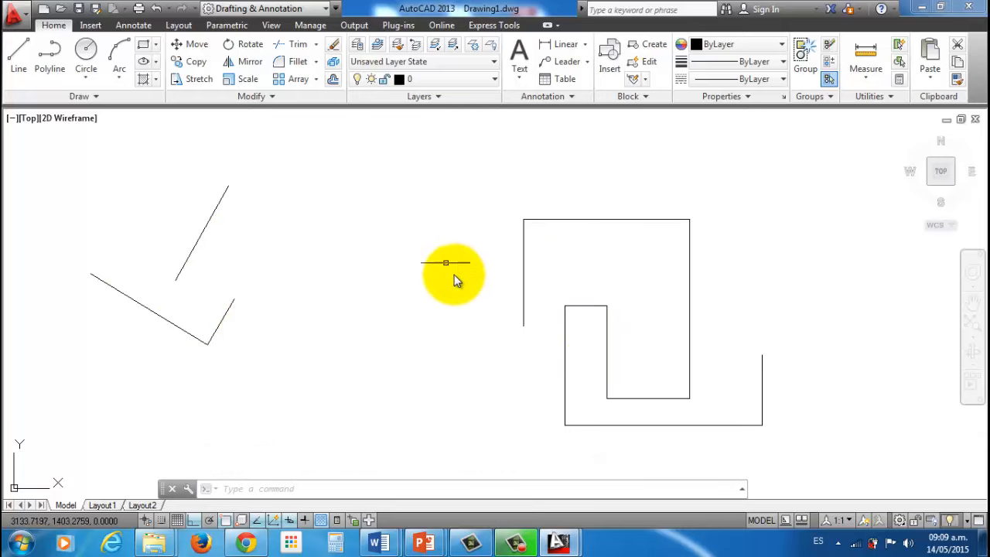
# Select all remaining lines of both shapes with a crossing window and delete them
pyautogui.click(895, 463)
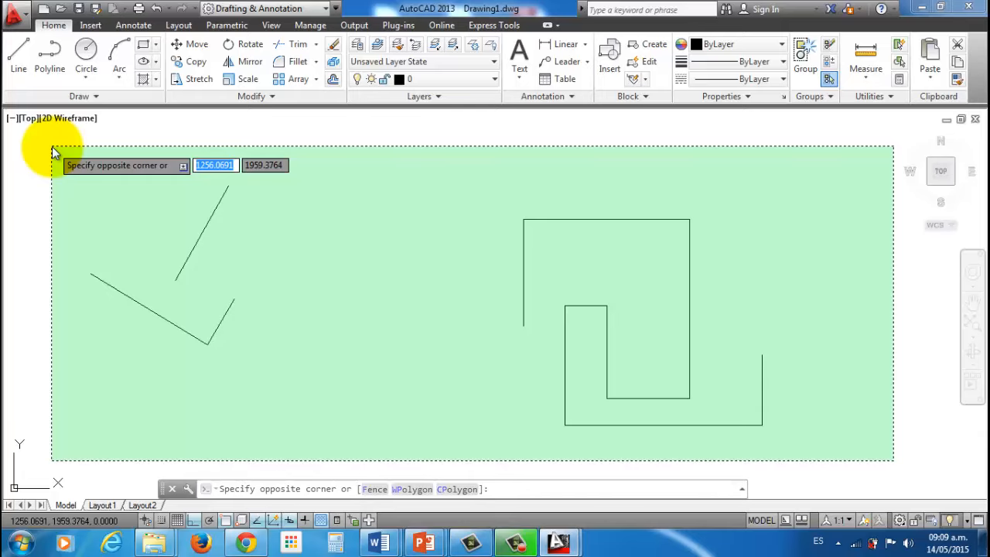
pyautogui.click(52, 150)
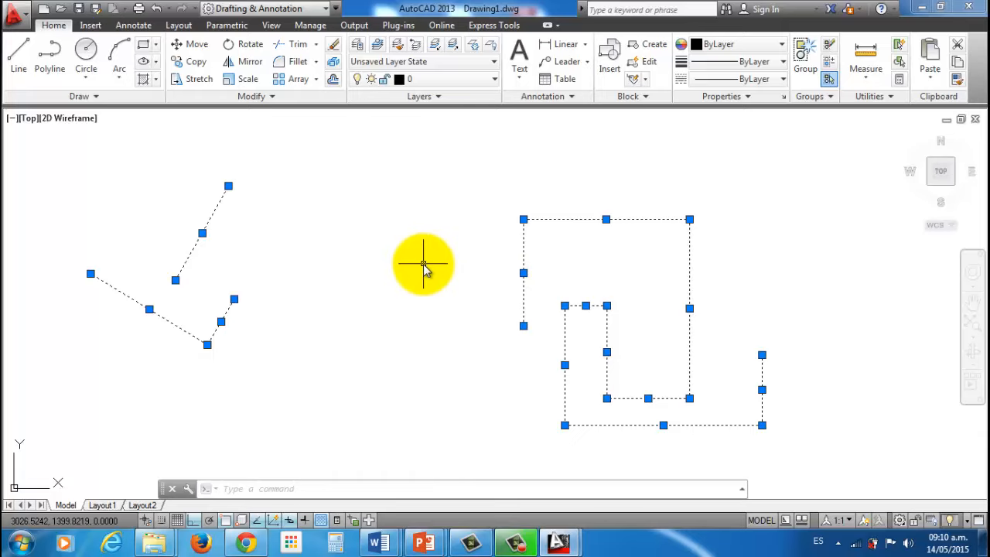
pyautogui.press('Delete')
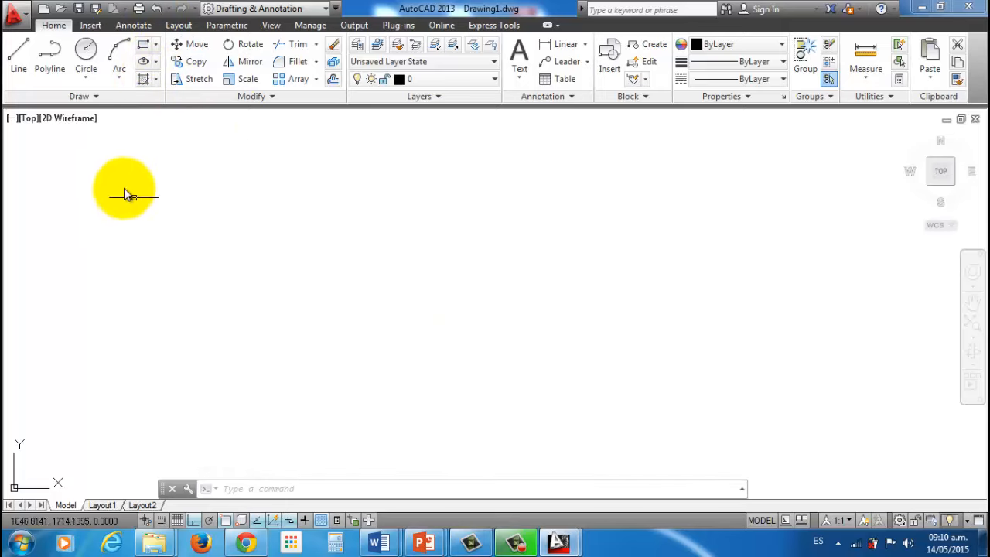
# Draw a single horizontal line 50 units long, running right from a point near the middle of the drawing area
pyautogui.click(18, 56)
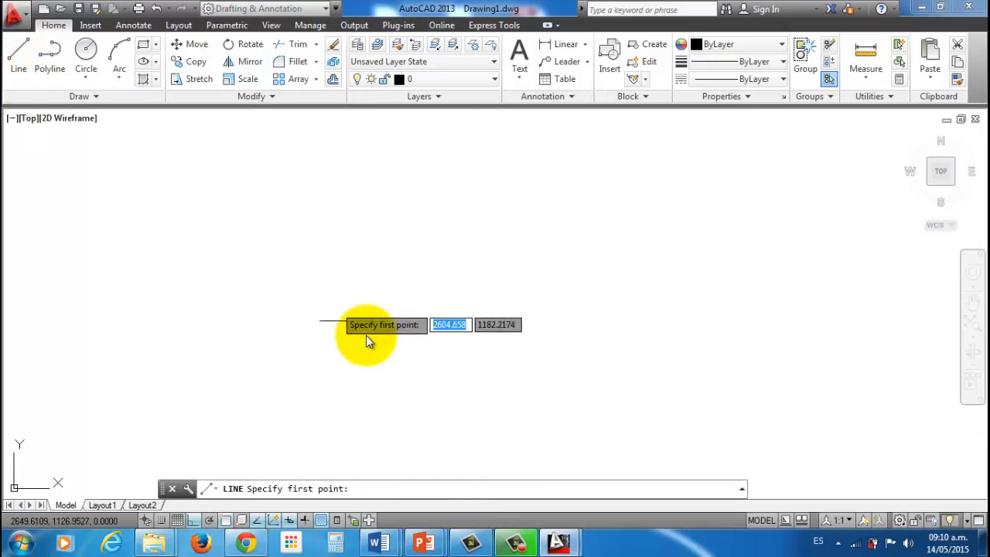
pyautogui.click(405, 326)
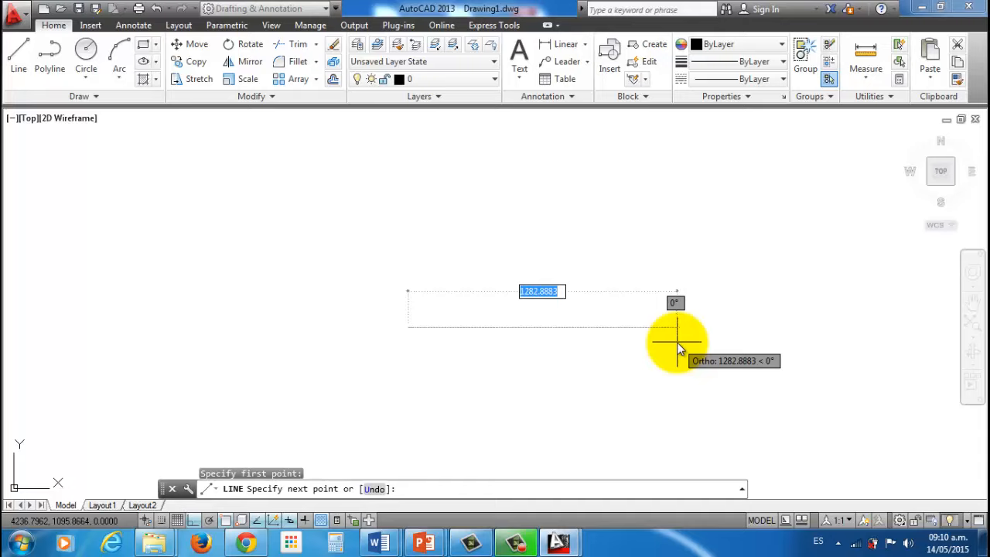
pyautogui.write('50')
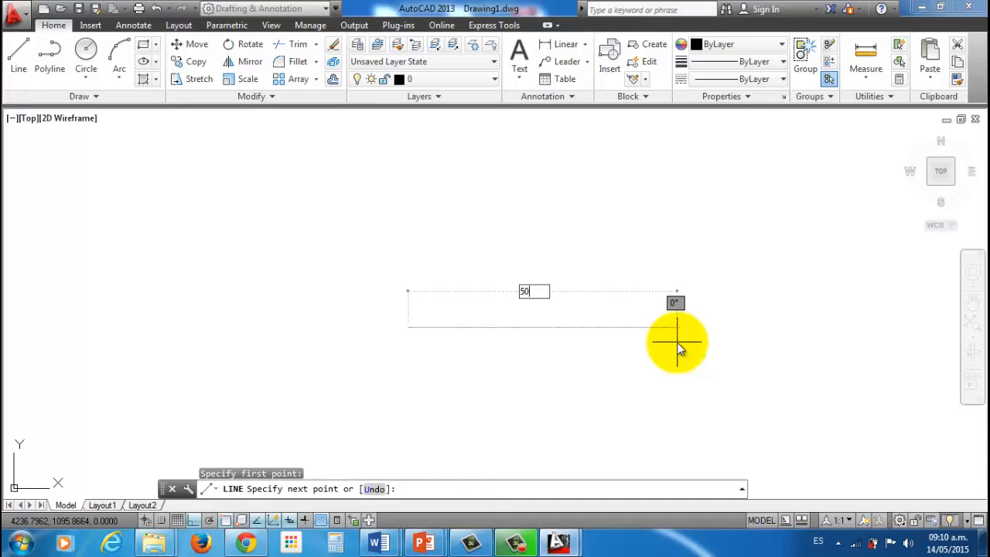
pyautogui.press('Return')
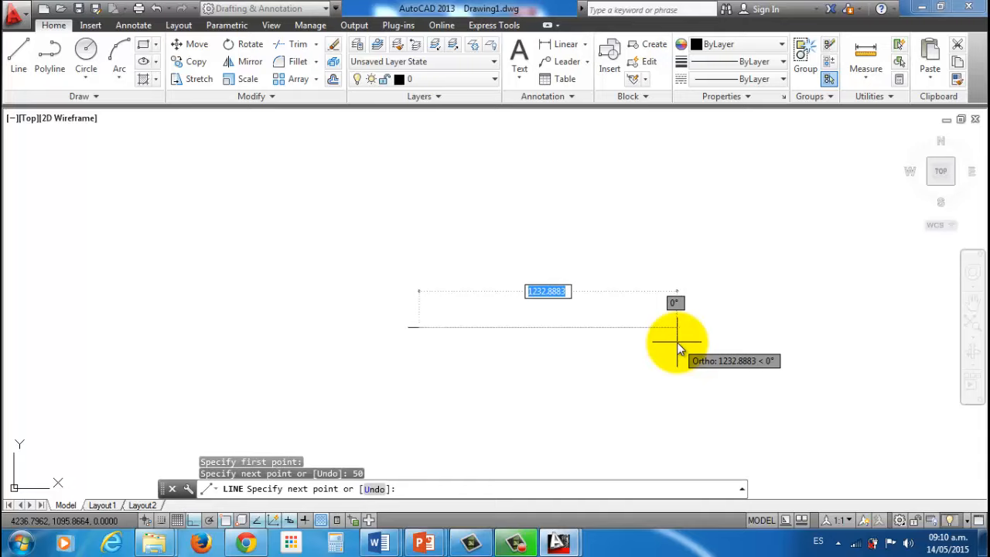
pyautogui.press('Escape')
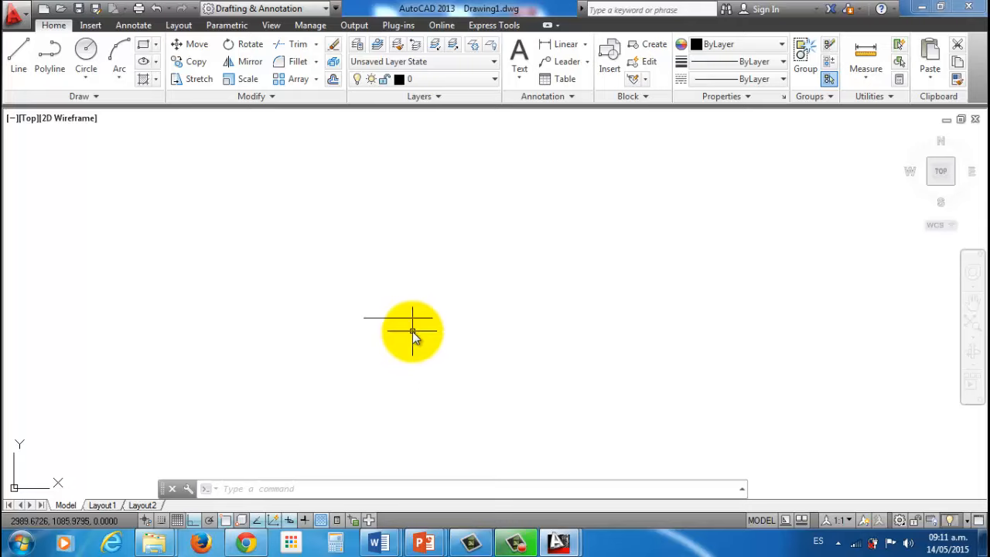
pyautogui.scroll(5, 412, 331)
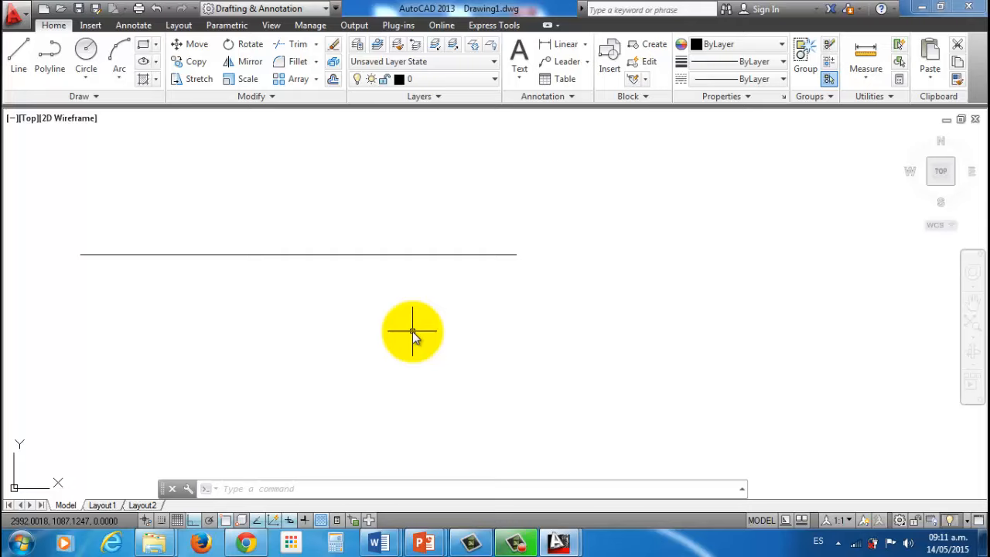
# Examine the horizontal line at different magnifications, zooming in and out around it and panning it across the drawing area
pyautogui.scroll(-4, 413, 331)
pyautogui.scroll(-3, 419, 325)
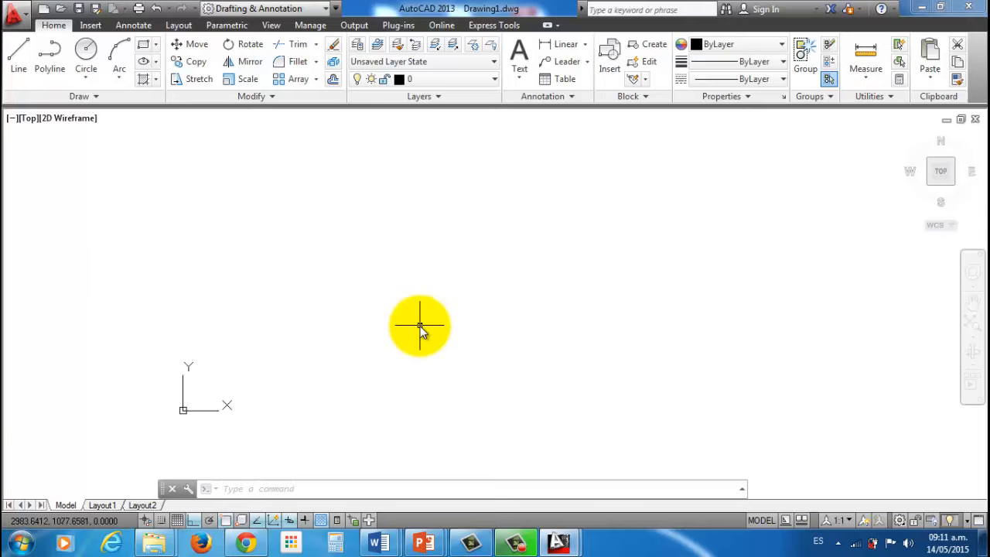
pyautogui.scroll(2, 420, 325)
pyautogui.scroll(1, 419, 328)
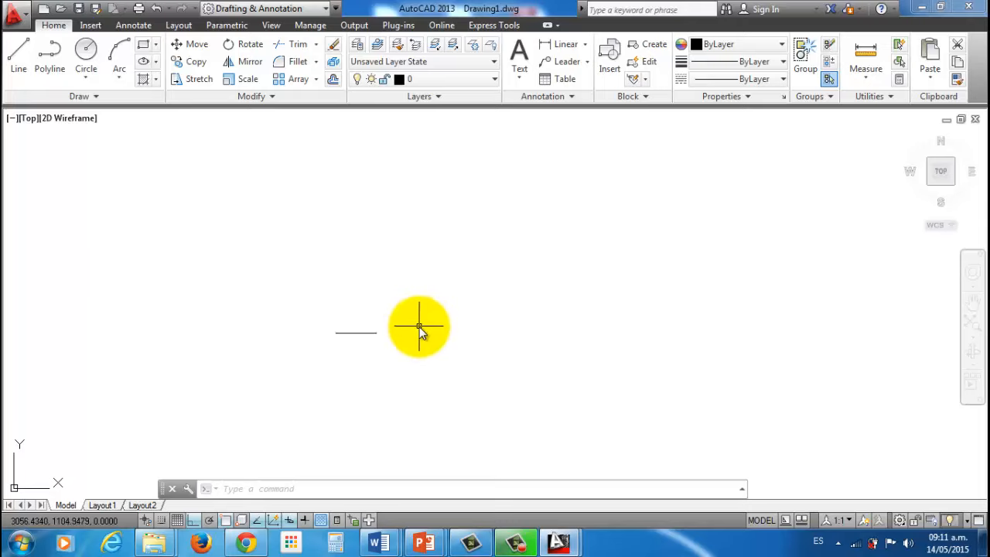
pyautogui.scroll(4, 345, 330)
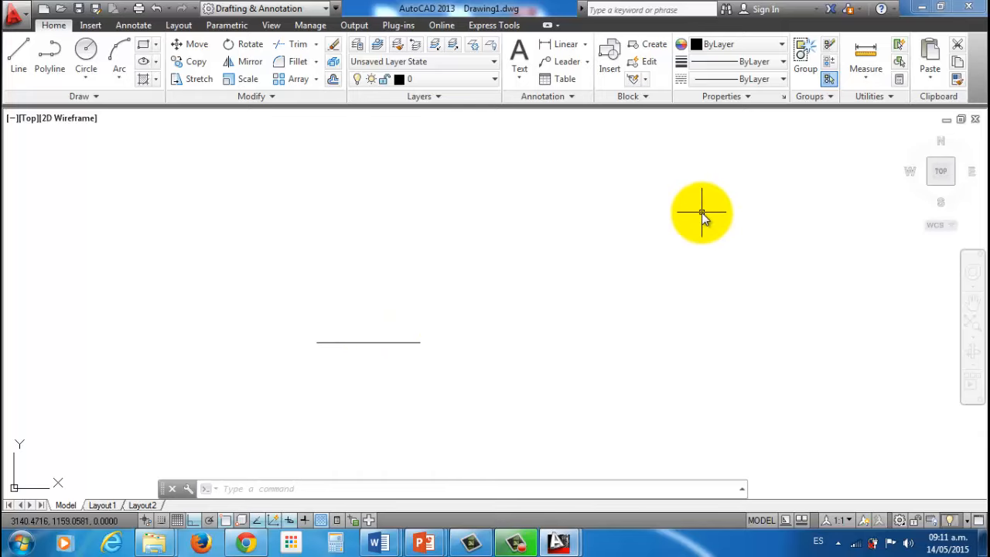
pyautogui.scroll(-4, 700, 219)
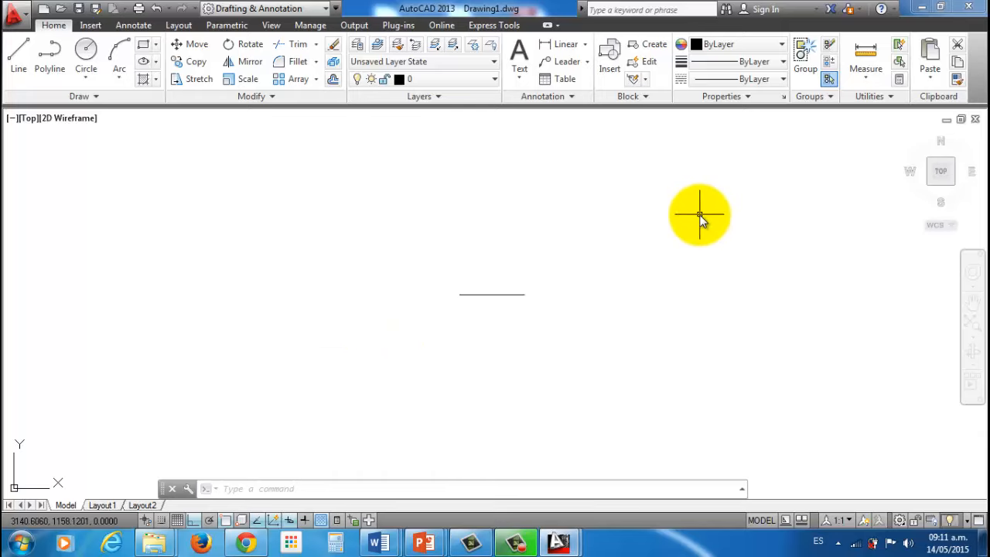
pyautogui.scroll(-2, 700, 218)
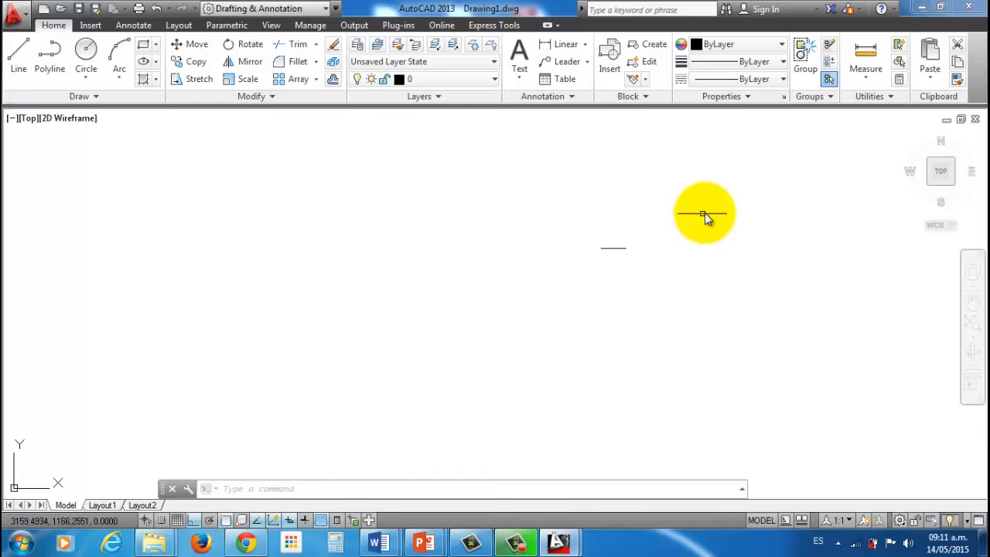
pyautogui.scroll(-4, 704, 213)
pyautogui.scroll(4, 704, 211)
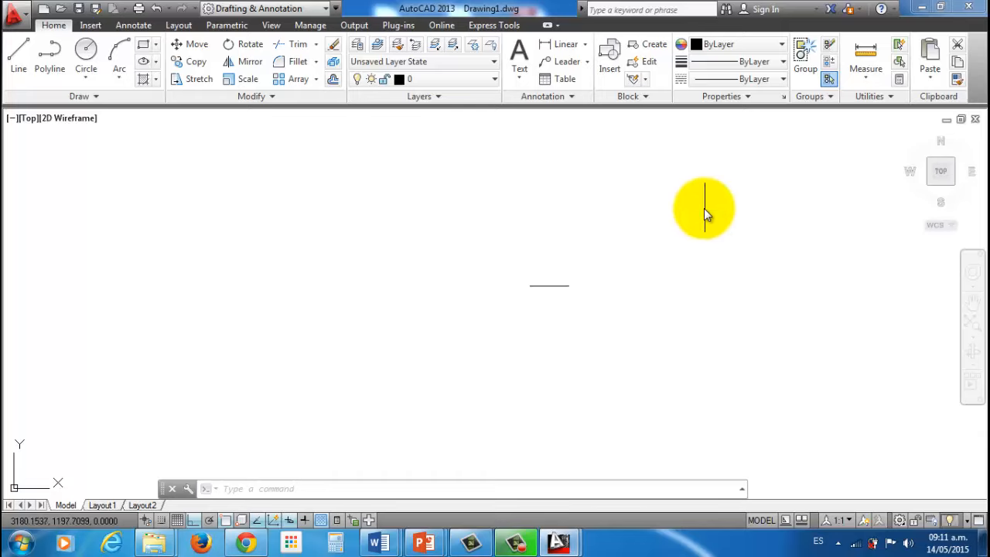
pyautogui.scroll(-4, 704, 209)
pyautogui.scroll(6, 704, 211)
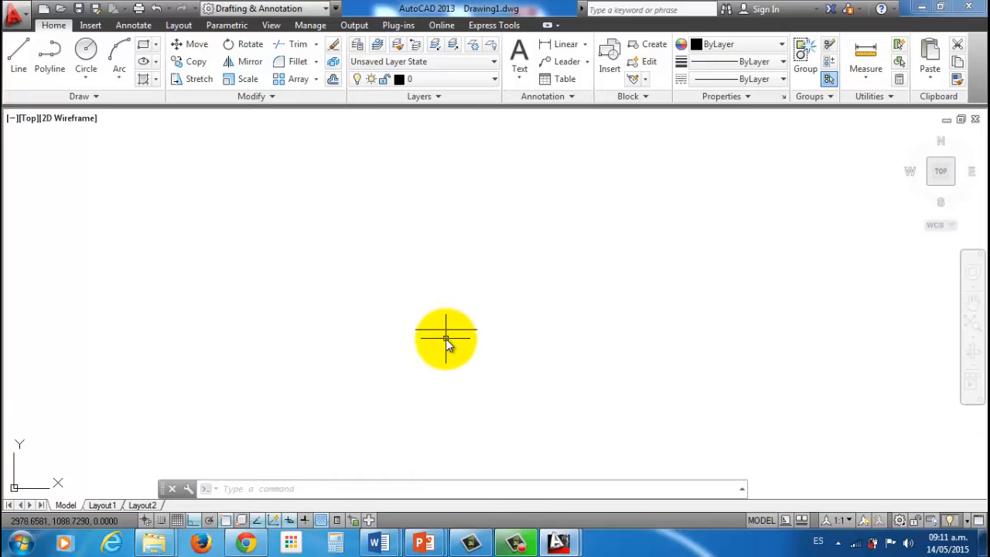
pyautogui.scroll(4, 446, 341)
pyautogui.scroll(-5, 447, 340)
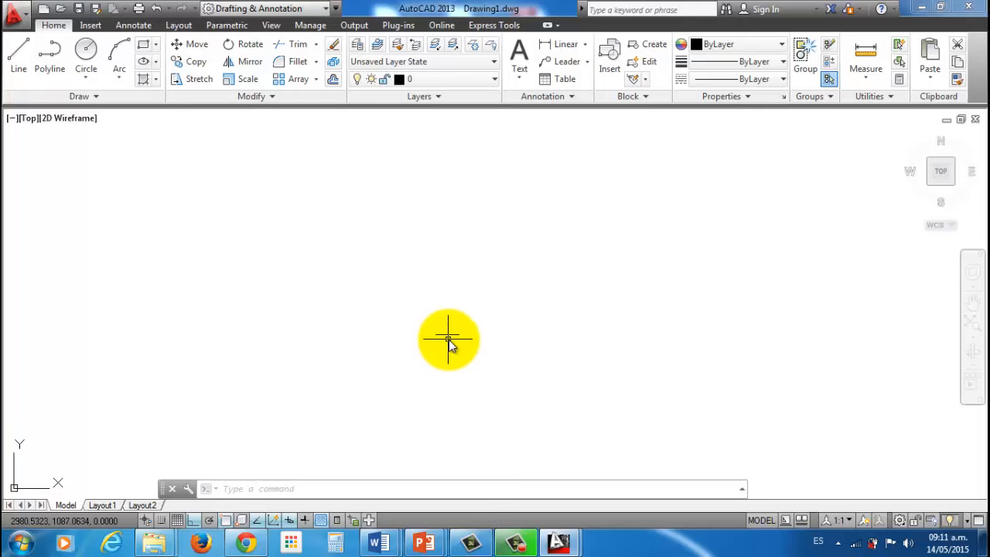
pyautogui.scroll(4, 448, 338)
pyautogui.scroll(2, 449, 339)
pyautogui.scroll(-6, 447, 340)
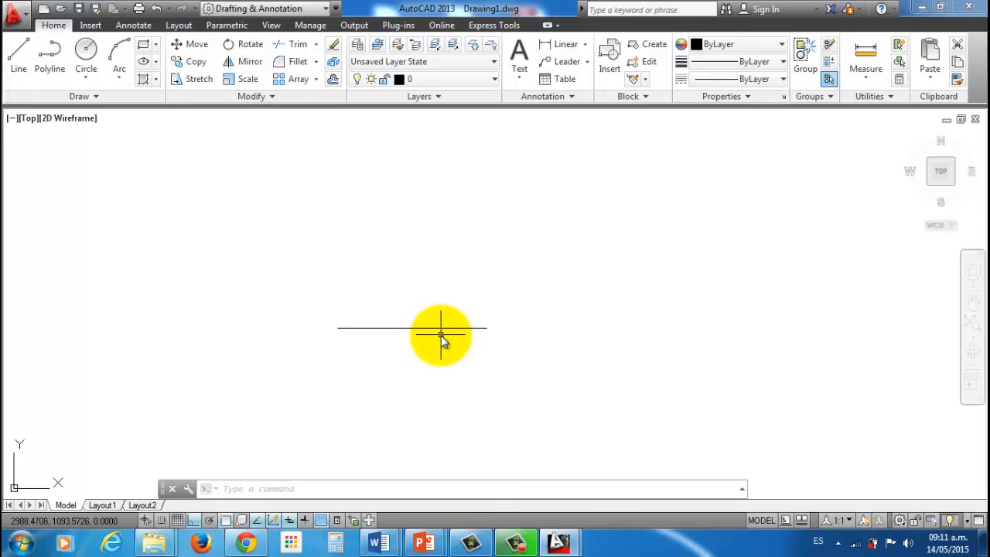
pyautogui.scroll(3, 441, 338)
pyautogui.scroll(-2, 441, 338)
pyautogui.moveTo(452, 361); pyautogui.dragTo(500, 336, button='middle')
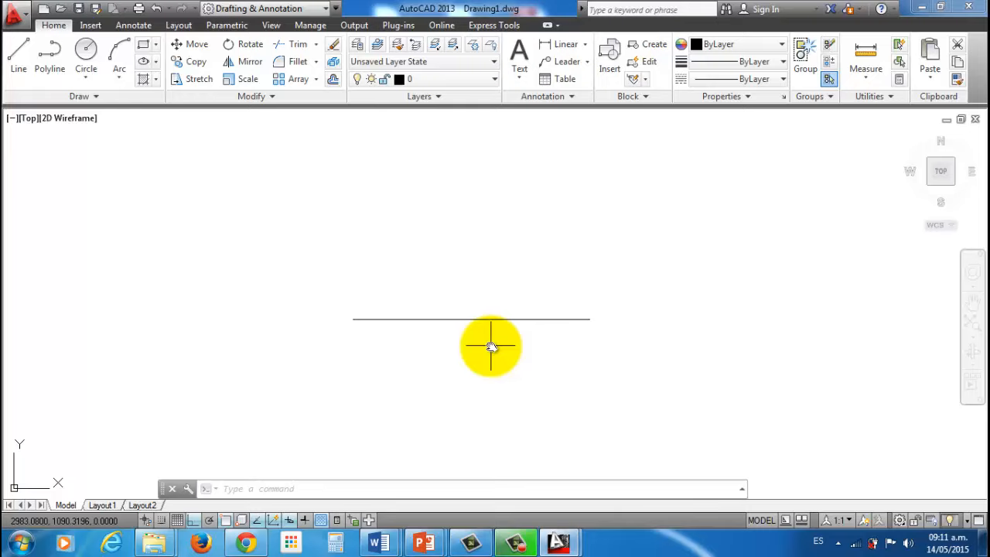
pyautogui.scroll(2, 492, 330)
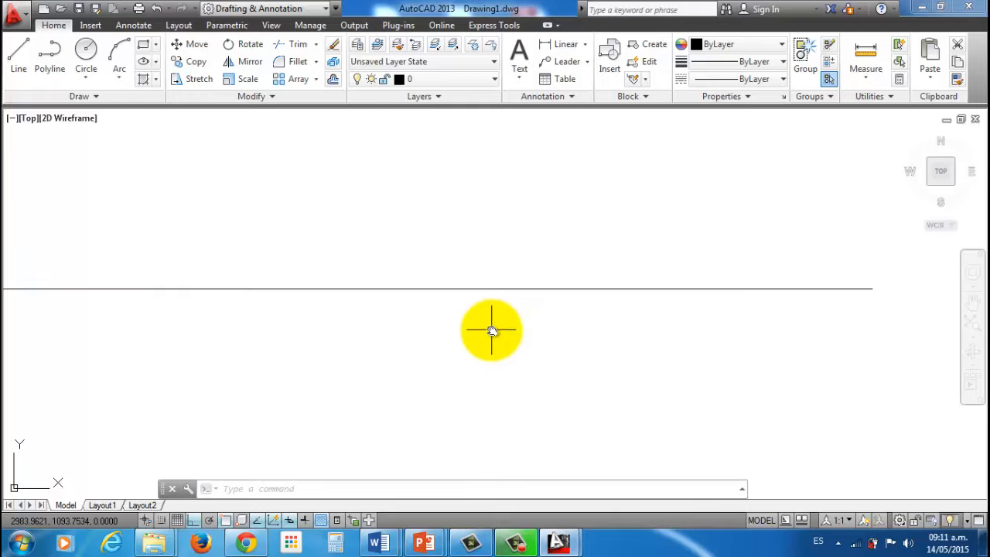
pyautogui.scroll(-2, 492, 330)
pyautogui.scroll(-2, 491, 330)
pyautogui.scroll(4, 485, 332)
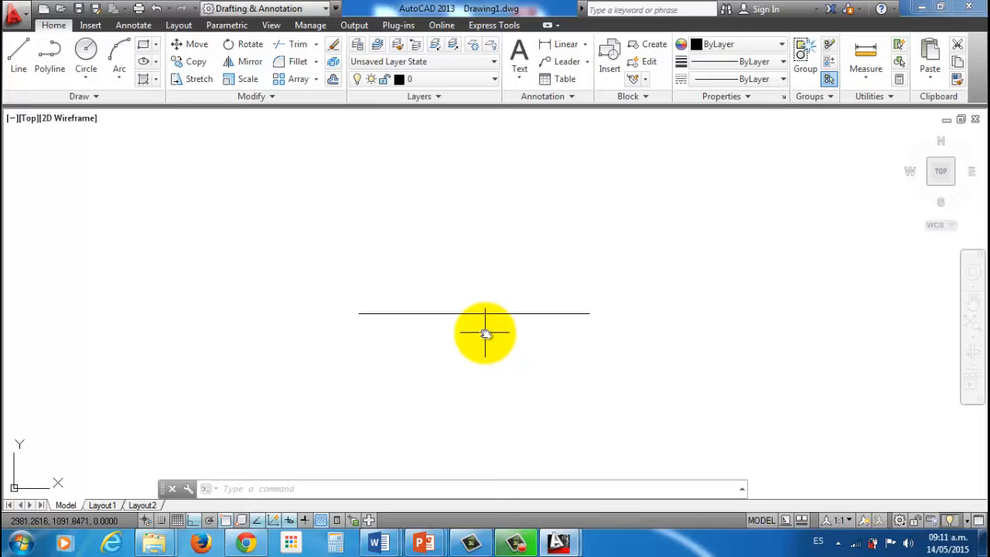
pyautogui.scroll(-4, 485, 333)
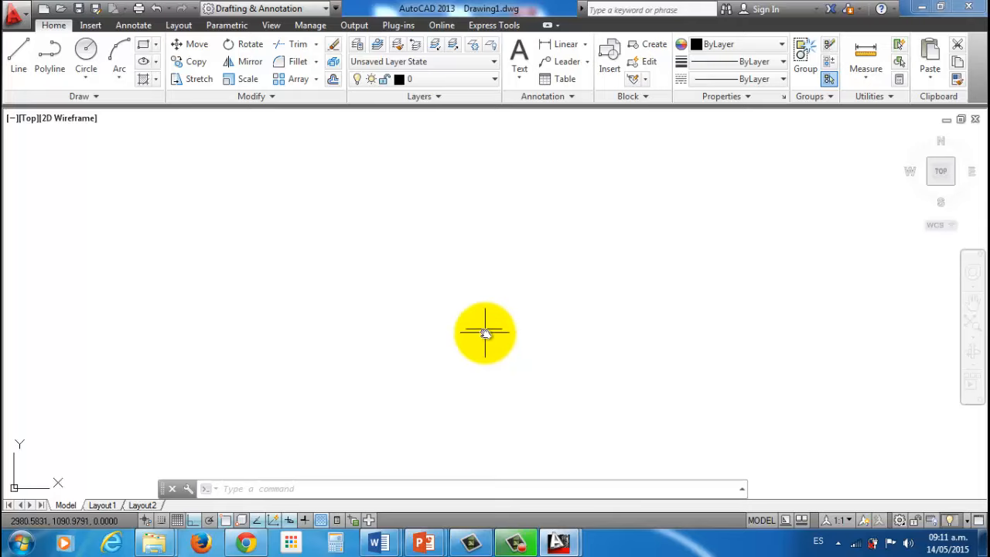
pyautogui.scroll(3, 485, 332)
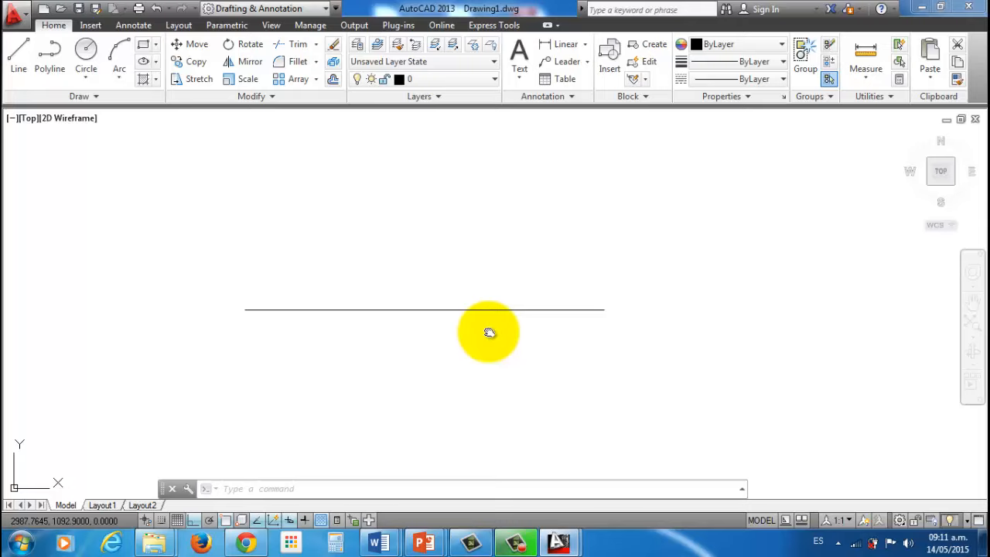
pyautogui.moveTo(496, 333)
pyautogui.mouseDown(button='middle')
pyautogui.moveTo(566, 311)
pyautogui.moveTo(475, 270)
pyautogui.moveTo(451, 325)
pyautogui.moveTo(470, 391)
pyautogui.moveTo(550, 423)
pyautogui.moveTo(624, 398)
pyautogui.moveTo(622, 274)
pyautogui.moveTo(566, 256)
pyautogui.moveTo(503, 285)
pyautogui.moveTo(473, 336)
pyautogui.moveTo(494, 374)
pyautogui.moveTo(552, 400)
pyautogui.moveTo(608, 338)
pyautogui.moveTo(510, 274)
pyautogui.moveTo(471, 338)
pyautogui.moveTo(490, 359)
pyautogui.moveTo(566, 387)
pyautogui.moveTo(590, 224)
pyautogui.moveTo(487, 223)
pyautogui.moveTo(464, 307)
pyautogui.moveTo(559, 369)
pyautogui.moveTo(608, 379)
pyautogui.mouseUp(button='middle')
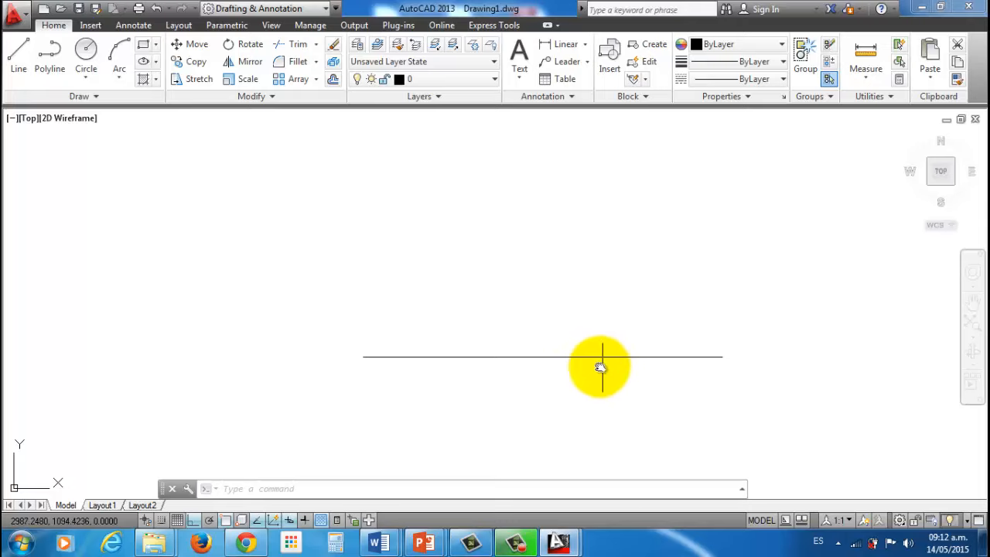
pyautogui.moveTo(600, 367)
pyautogui.mouseDown(button='middle')
pyautogui.moveTo(526, 292)
pyautogui.moveTo(547, 258)
pyautogui.moveTo(533, 312)
pyautogui.moveTo(466, 382)
pyautogui.mouseUp(button='middle')
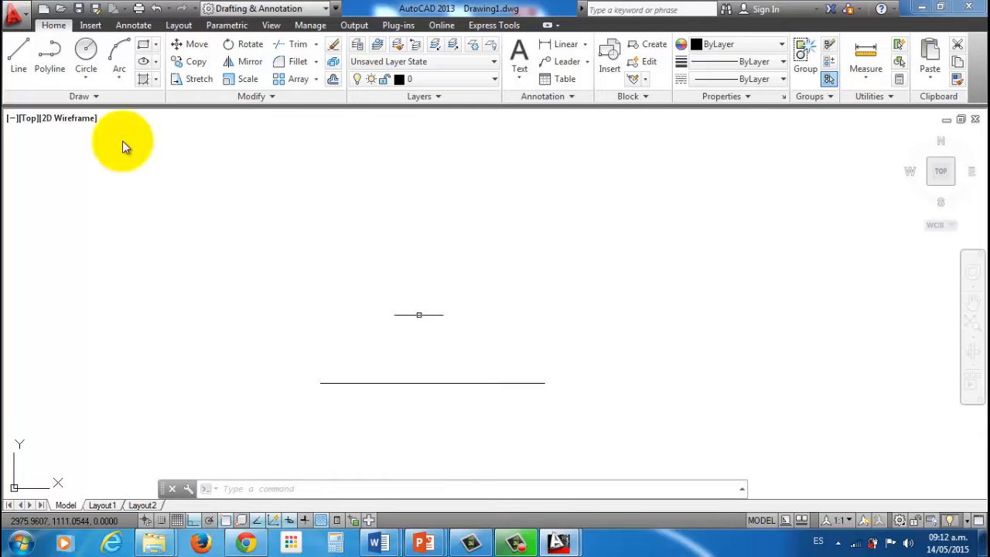
# Complete a rectangle from the horizontal line's right endpoint with Ortho lines 25 units up, 50 units left and 25 units down
pyautogui.click(438, 284)
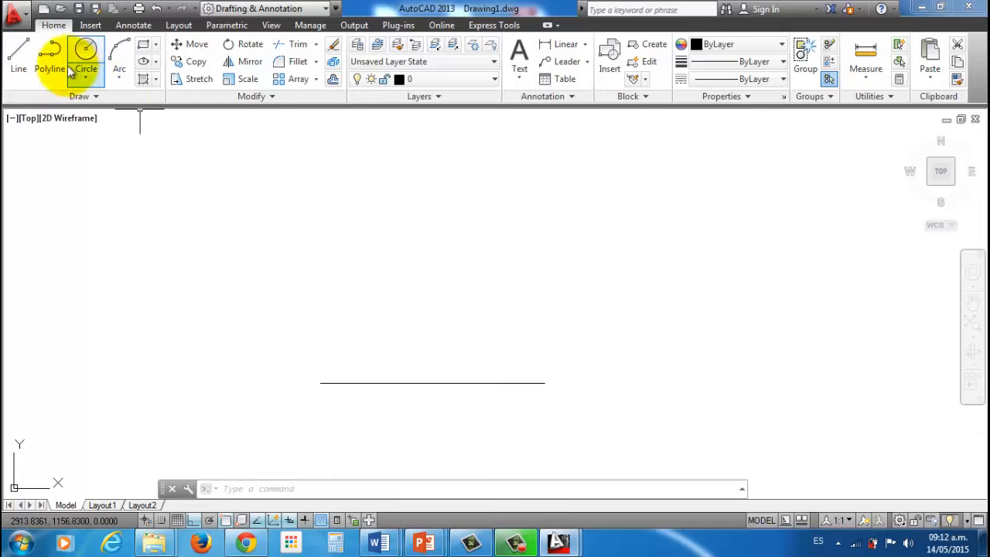
pyautogui.click(22, 52)
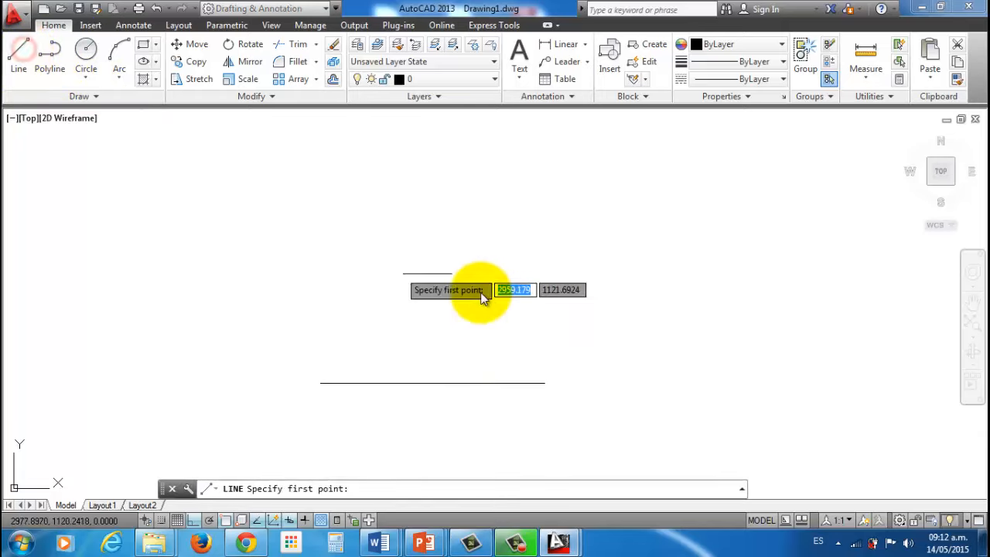
pyautogui.click(548, 384)
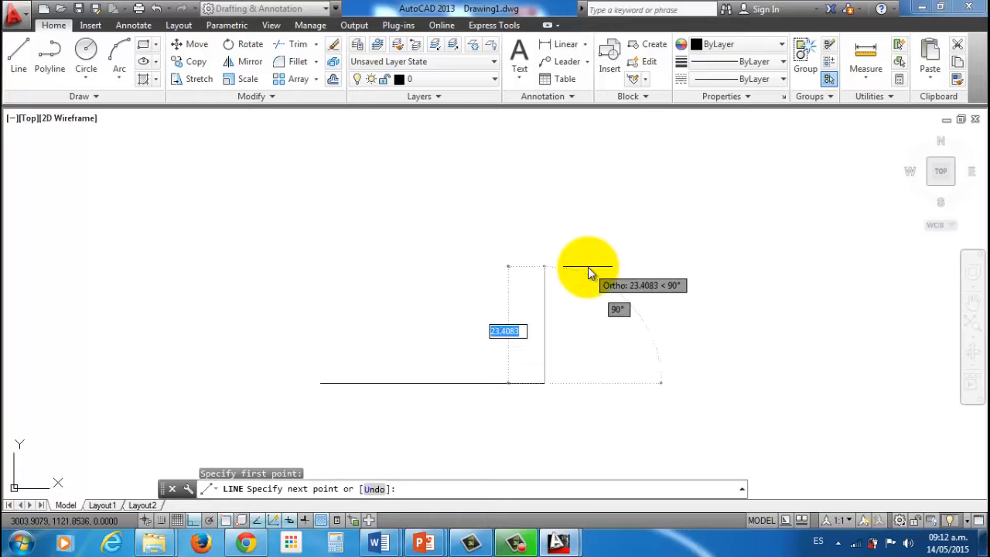
pyautogui.write('5')
pyautogui.press('Return')
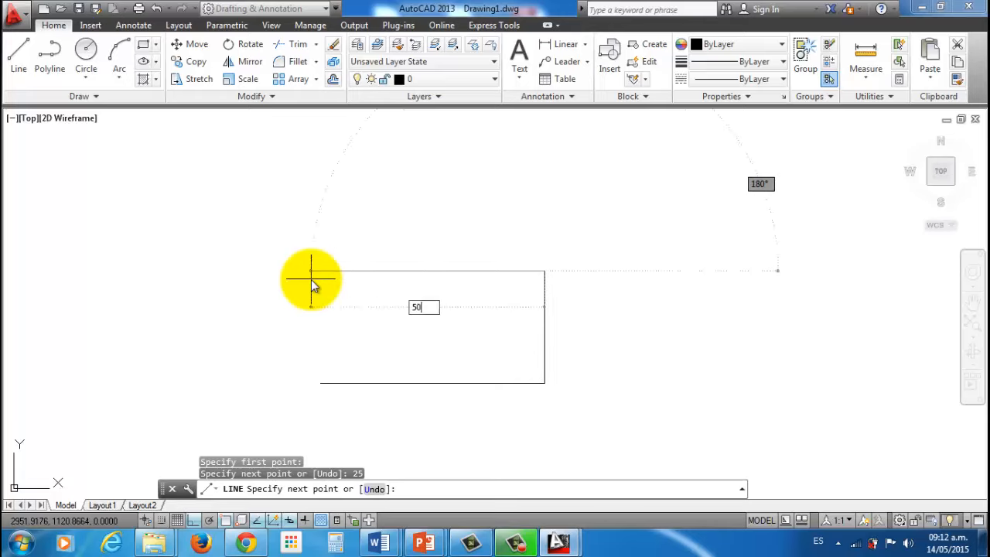
pyautogui.write('50')
pyautogui.press('Return')
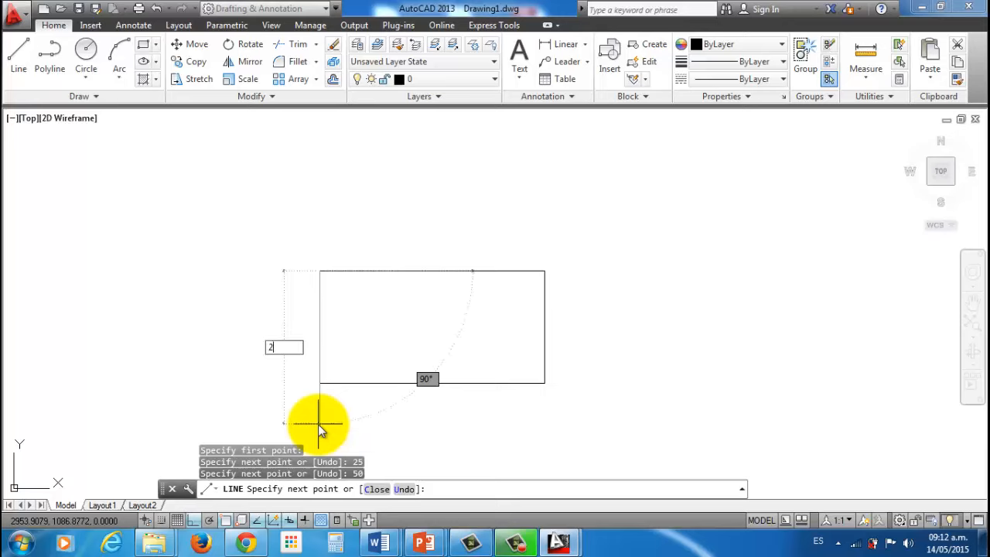
pyautogui.write('25')
pyautogui.press('Return')
pyautogui.press('Escape')
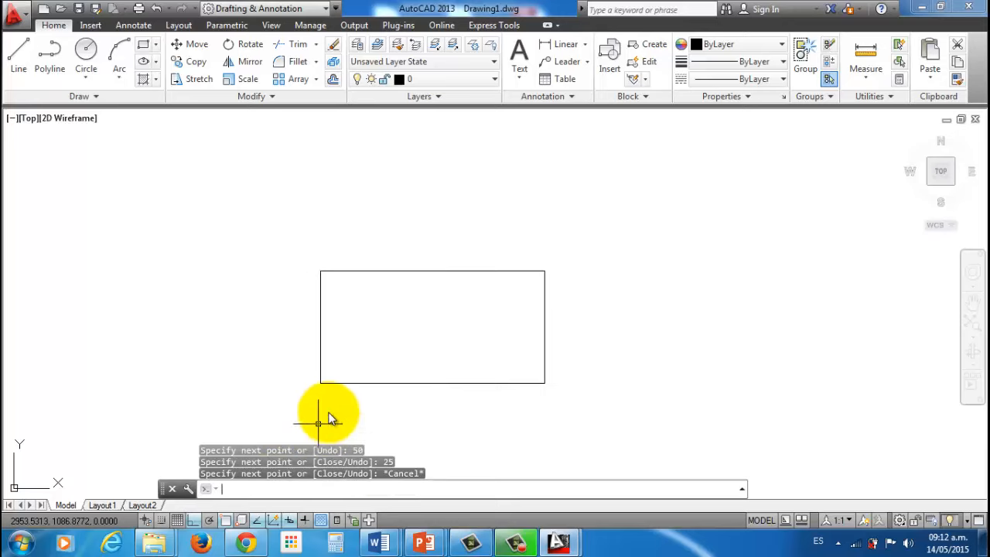
# Stretch the upper endpoint of the rectangle's right side to the upper-left corner, making it a diagonal
pyautogui.moveTo(452, 338); pyautogui.dragTo(302, 271, button='middle')
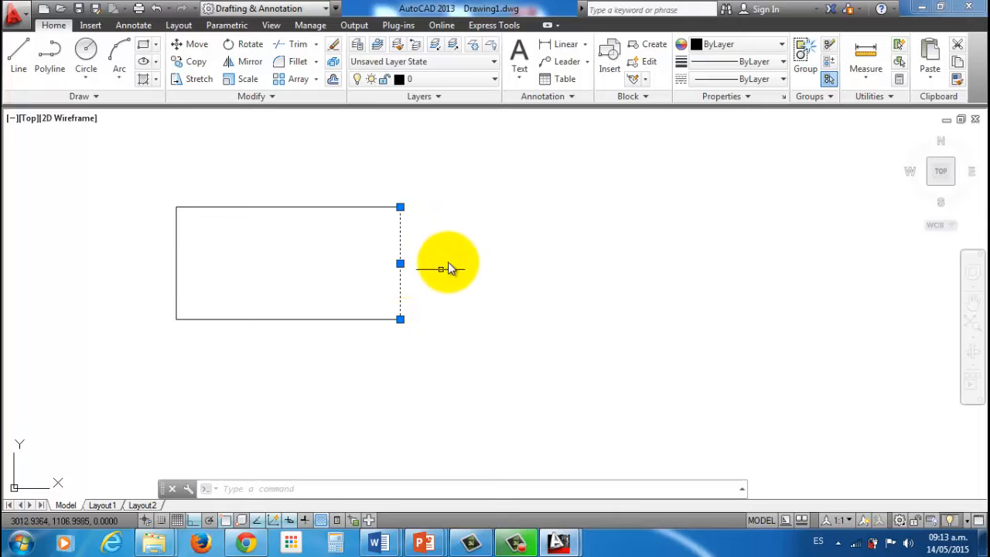
pyautogui.moveTo(400, 209)
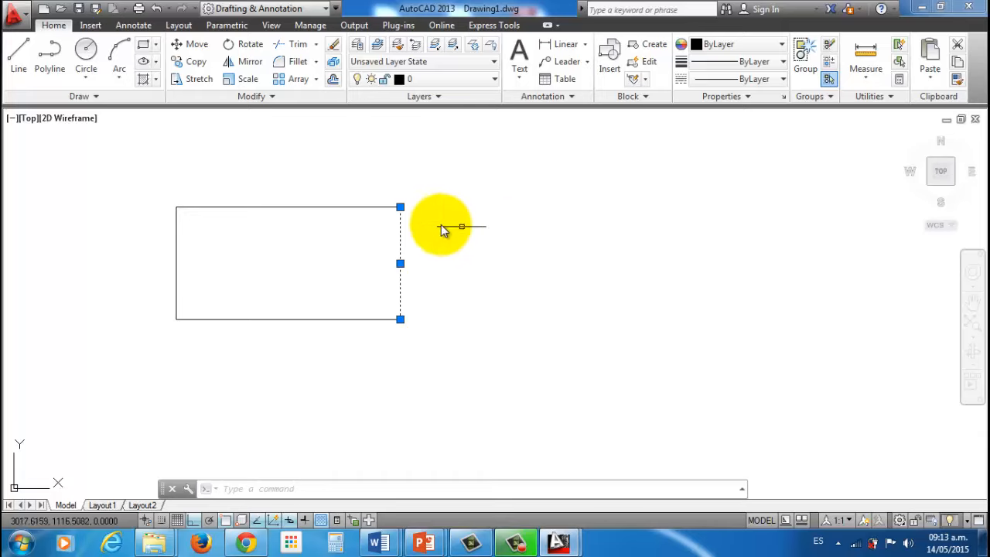
pyautogui.click(400, 207)
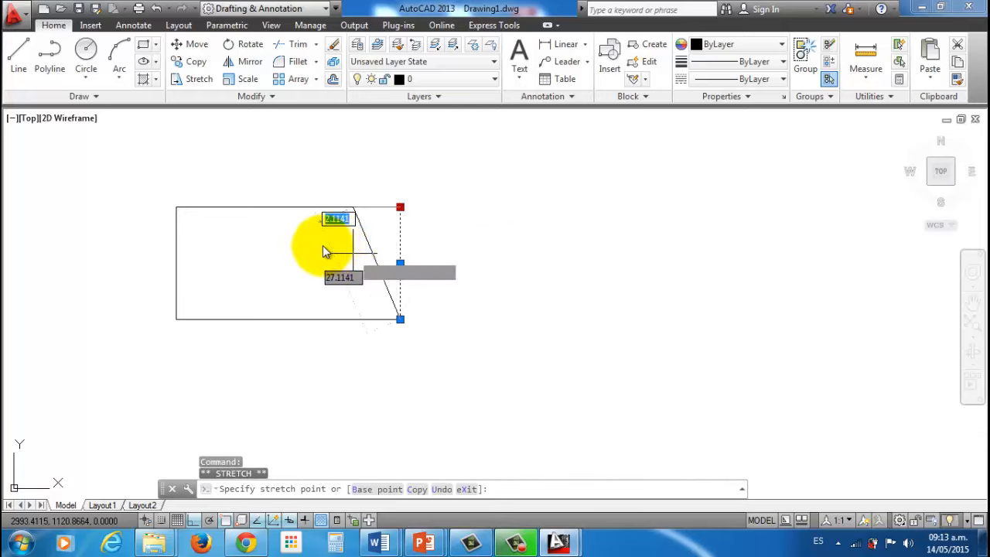
pyautogui.click(176, 207)
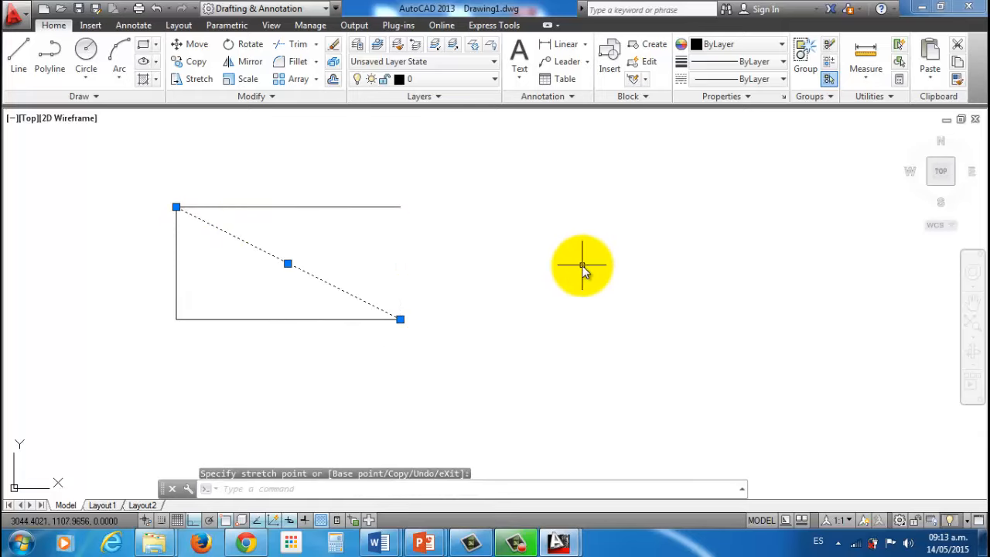
# Move the diagonal line horizontally by its midpoint grip into the empty area right of the rectangle, and deselect it
pyautogui.click(287, 264)
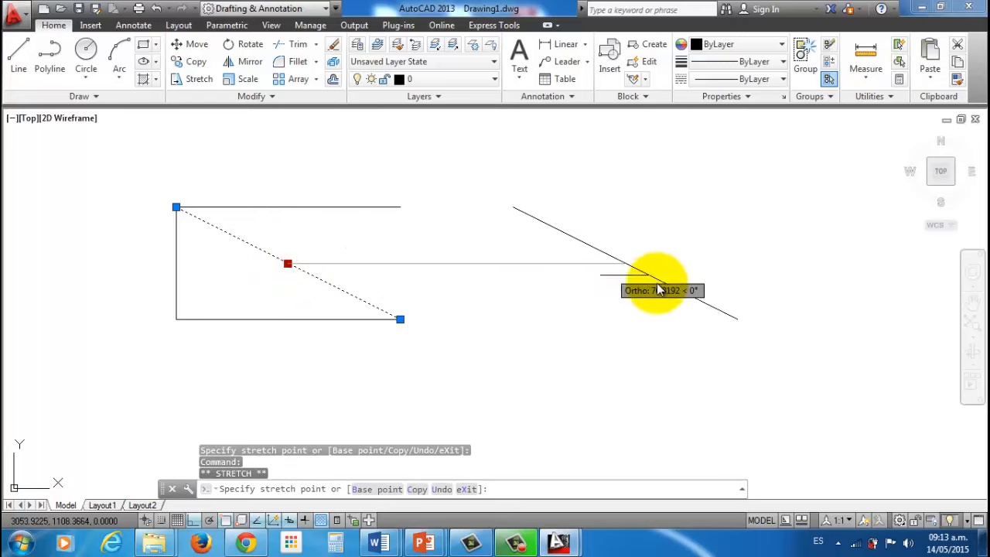
pyautogui.click(680, 272)
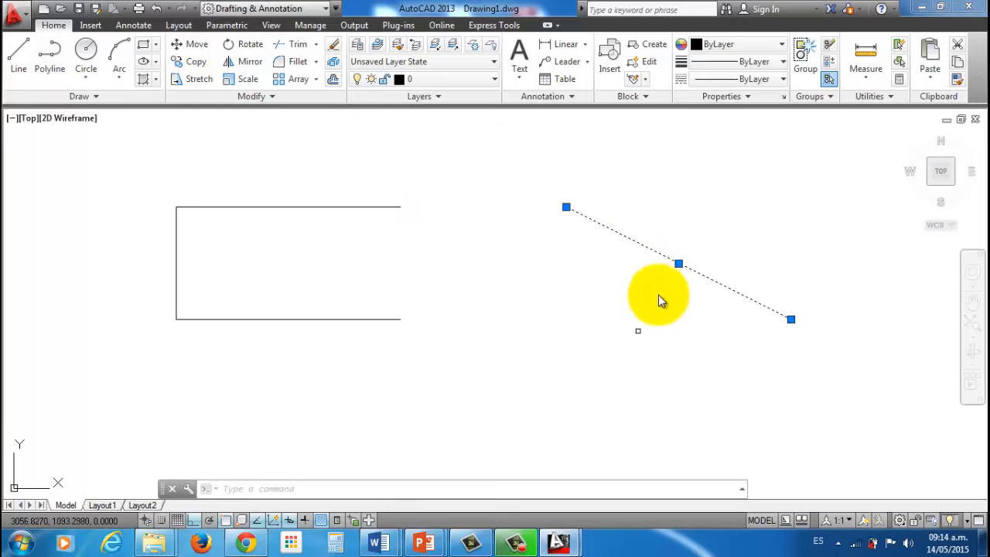
pyautogui.press('Escape')
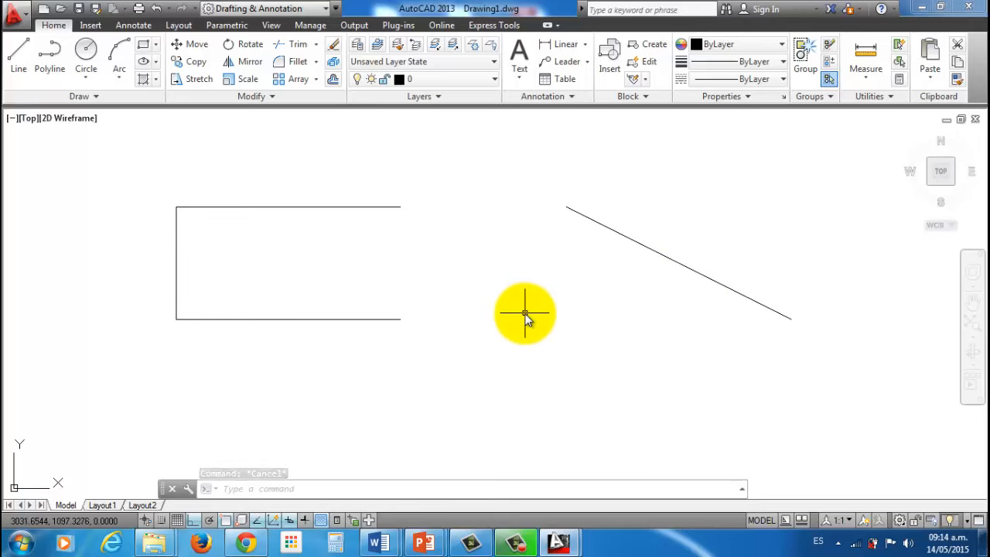
# Stretch the sloping line's lower endpoint horizontally to the left, past below its upper endpoint, and deselect the line
pyautogui.click(679, 265)
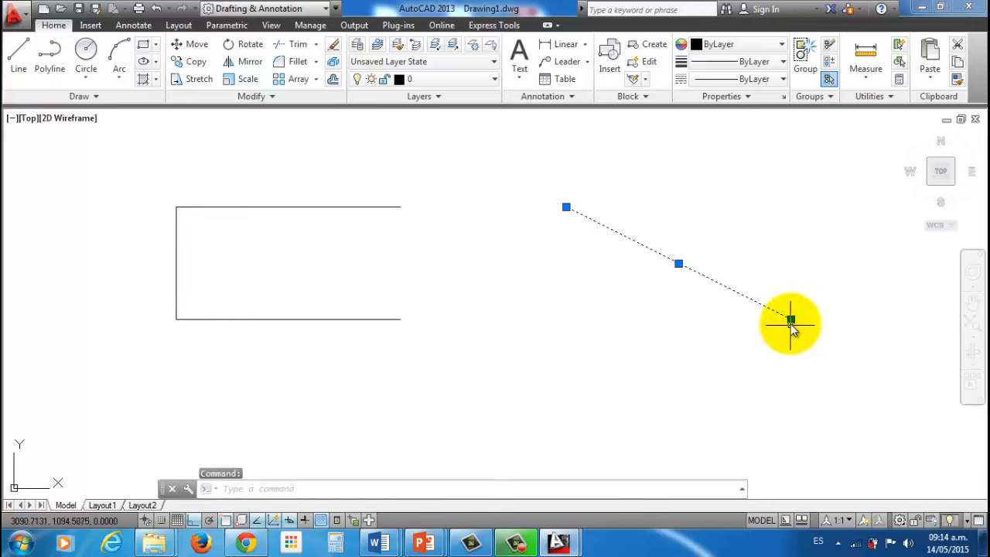
pyautogui.click(790, 319)
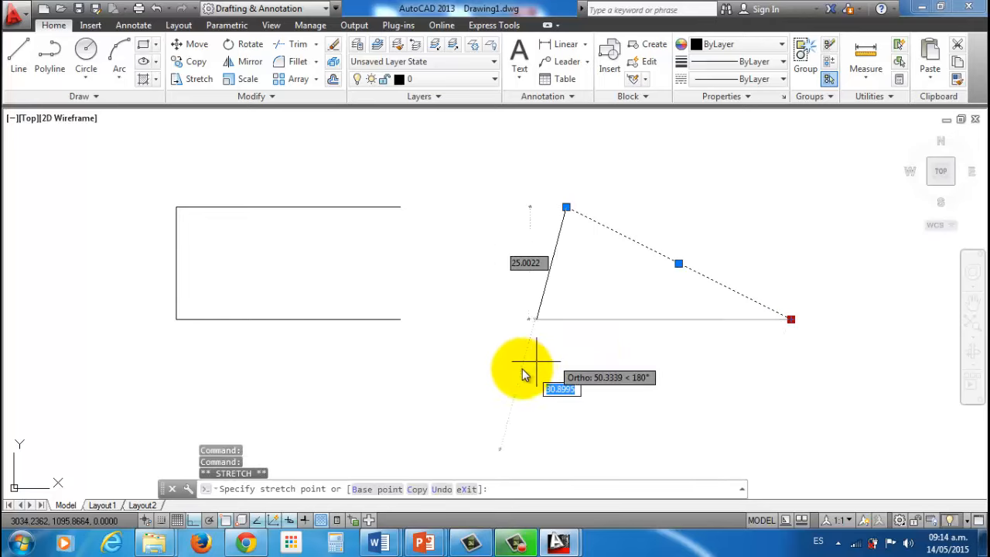
pyautogui.click(482, 360)
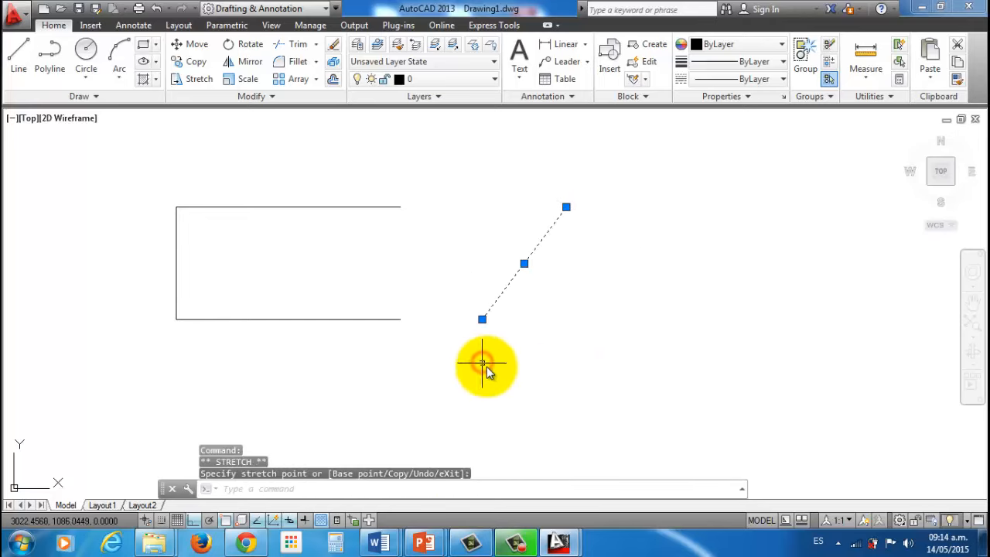
pyautogui.press('Escape')
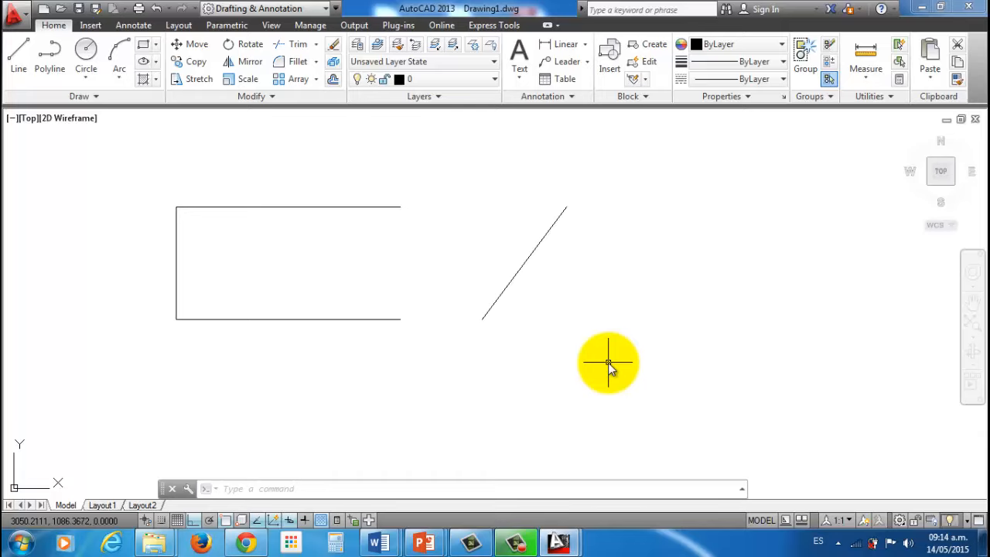
# Turn Ortho off and draw three connected freehand lines in the empty area right of the sloping line, the first about 24 units long
pyautogui.press('F8')
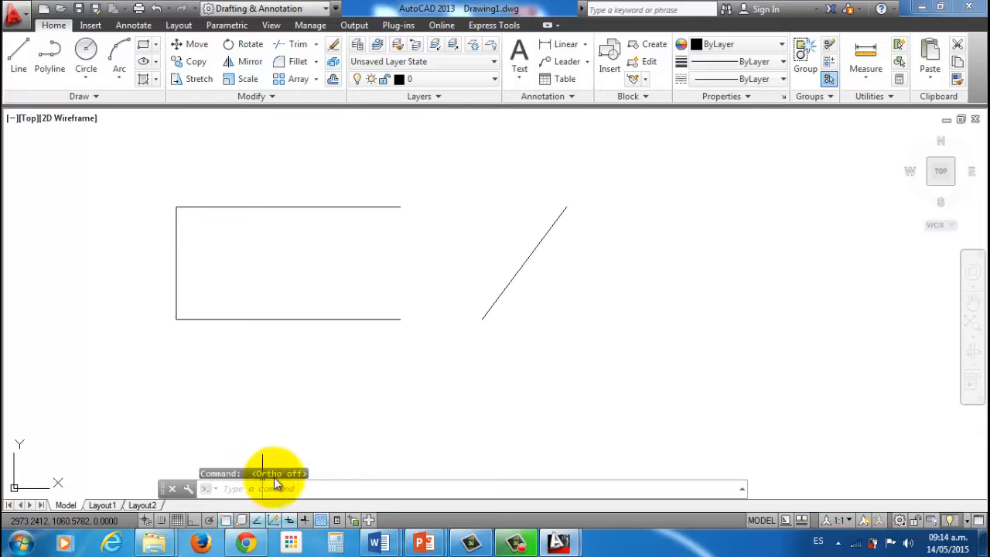
pyautogui.click(21, 59)
pyautogui.click(746, 385)
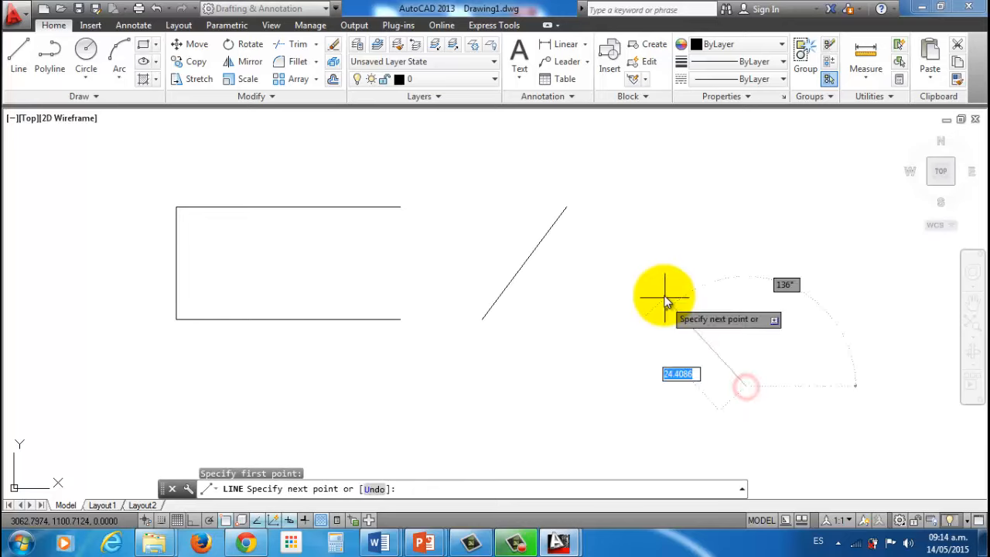
pyautogui.click(664, 296)
pyautogui.click(780, 232)
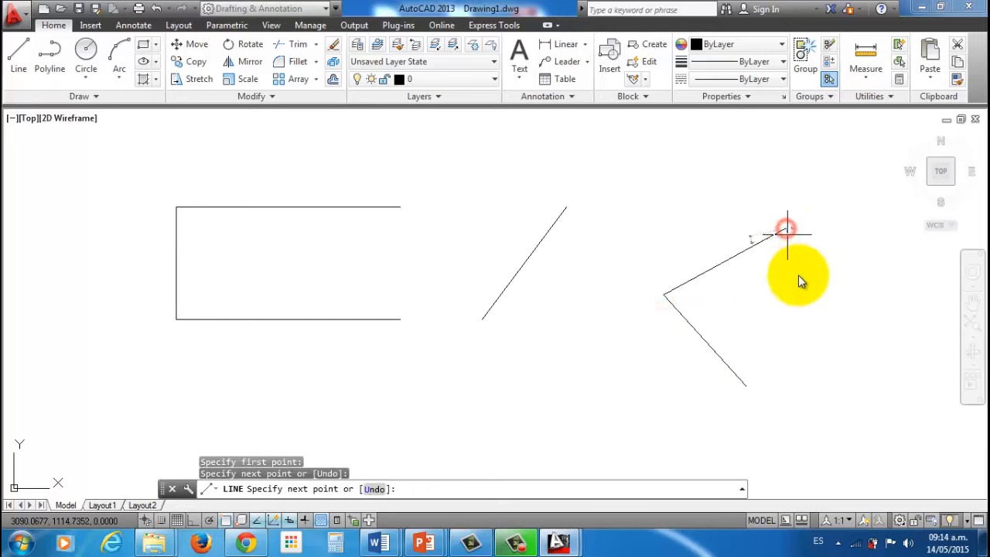
pyautogui.click(813, 318)
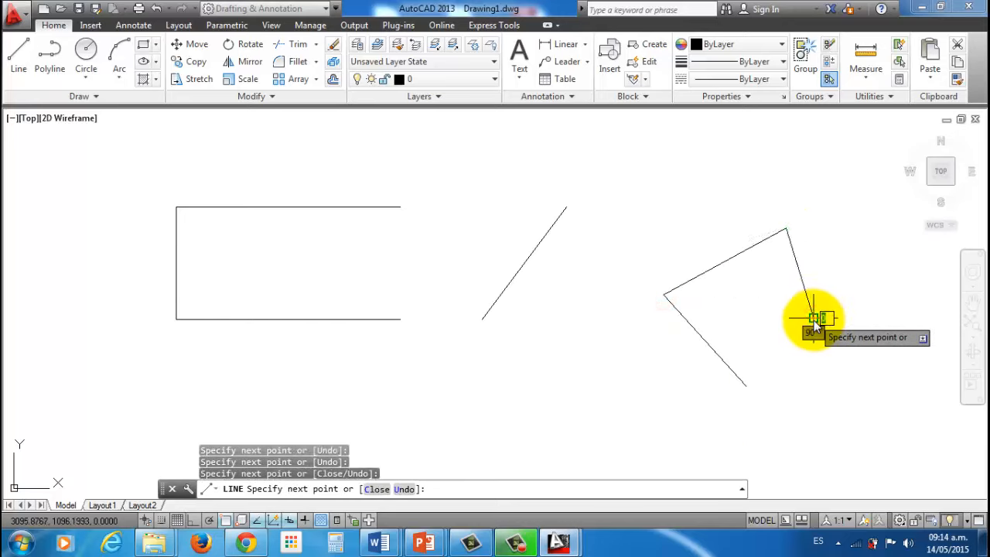
pyautogui.press('Escape')
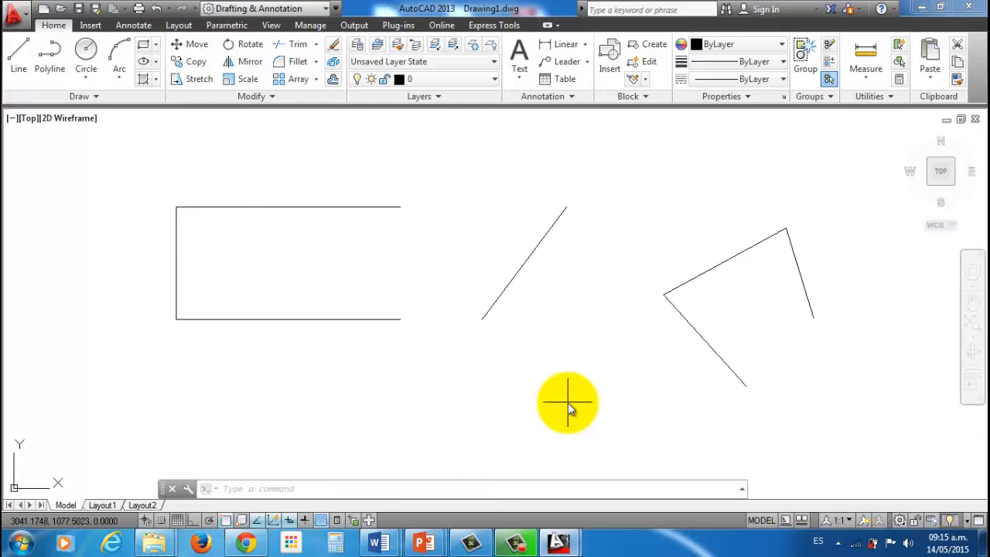
# Erase the sloping line and the two adjoining freehand lines nearest it using a crossing selection, and undo the erasure
pyautogui.click(786, 431)
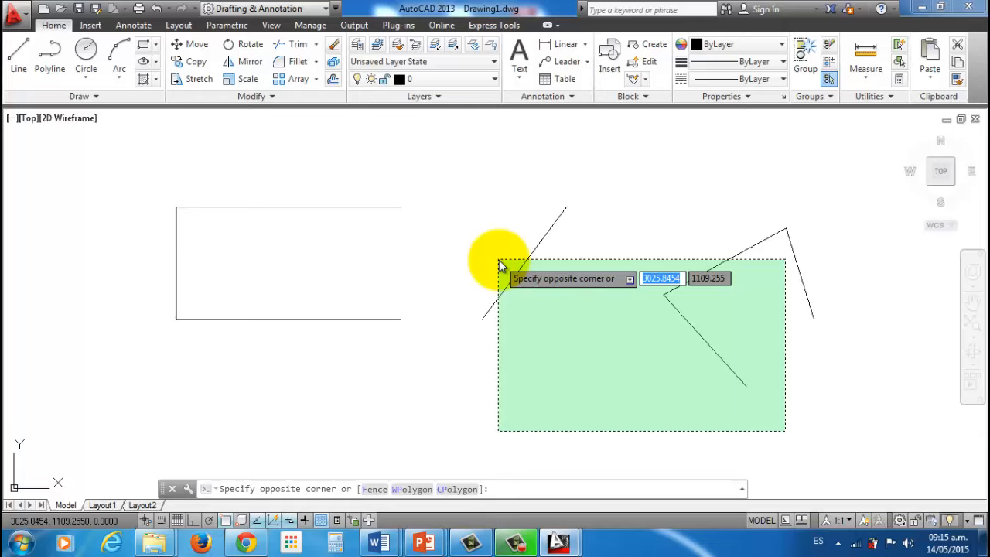
pyautogui.click(499, 266)
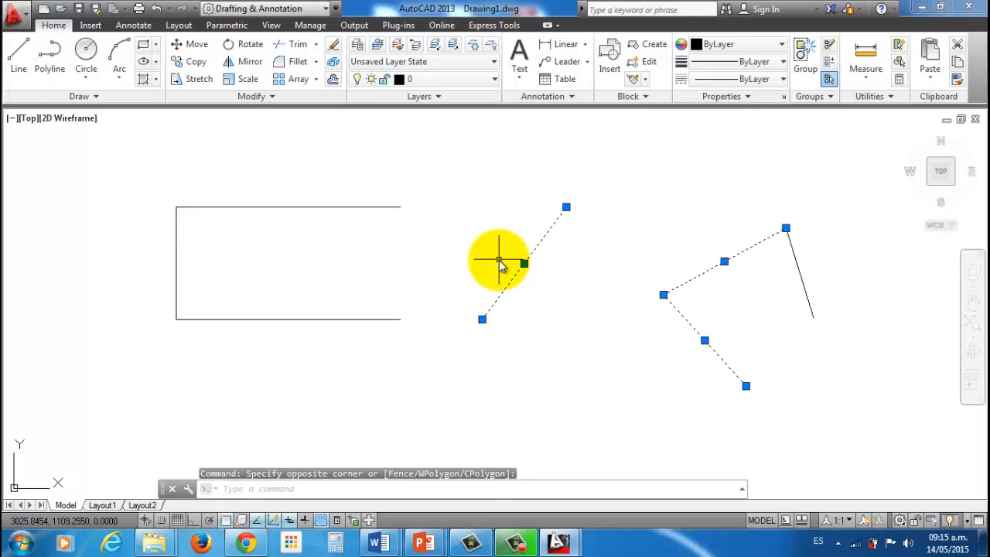
pyautogui.press('Delete')
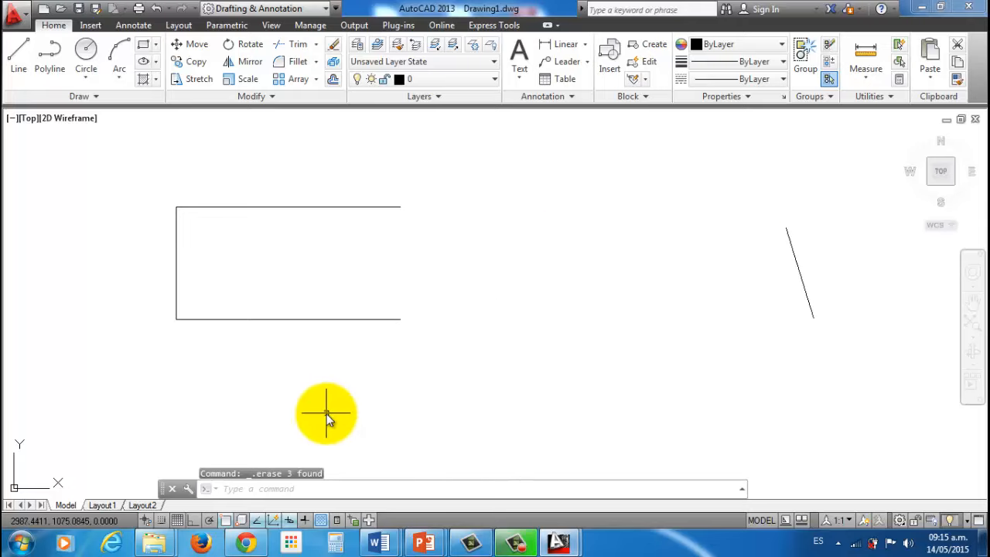
pyautogui.click(157, 9)
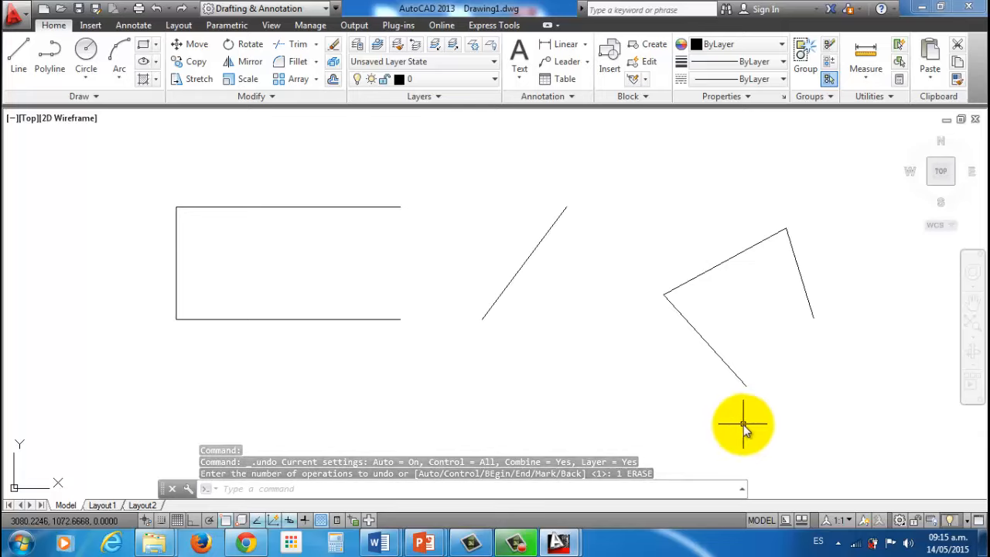
# Erase only the lower freehand line using an enclosing window selection, and undo the erasure
pyautogui.click(473, 229)
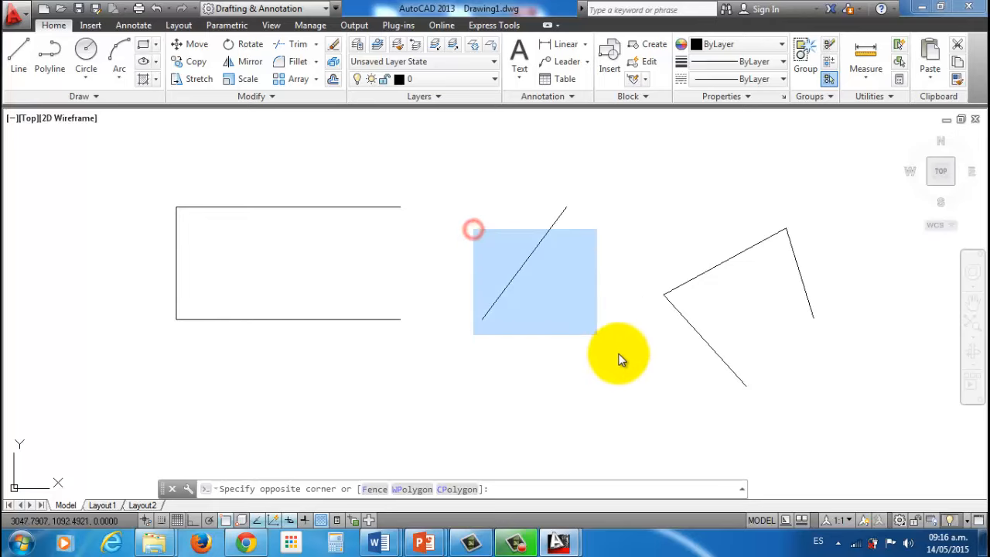
pyautogui.click(737, 440)
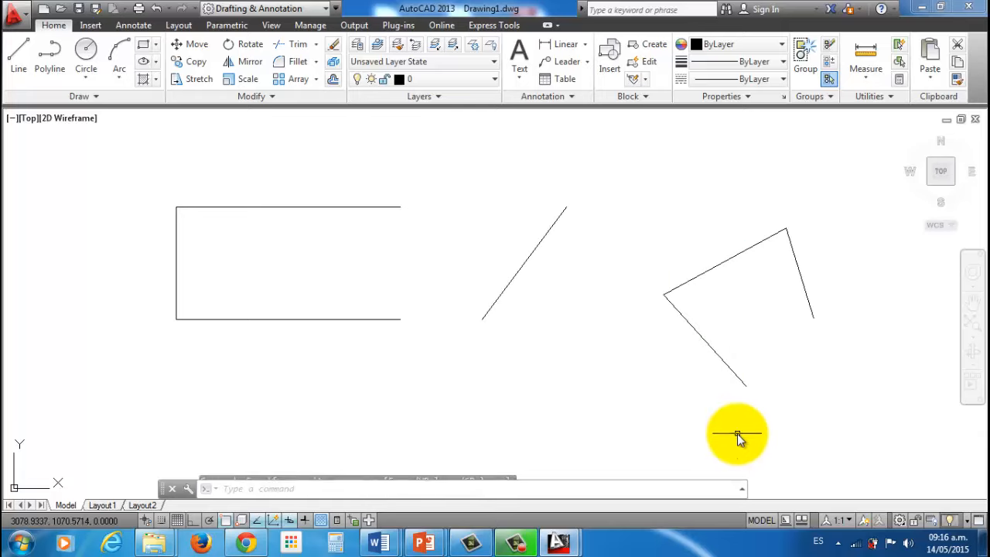
pyautogui.click(485, 226)
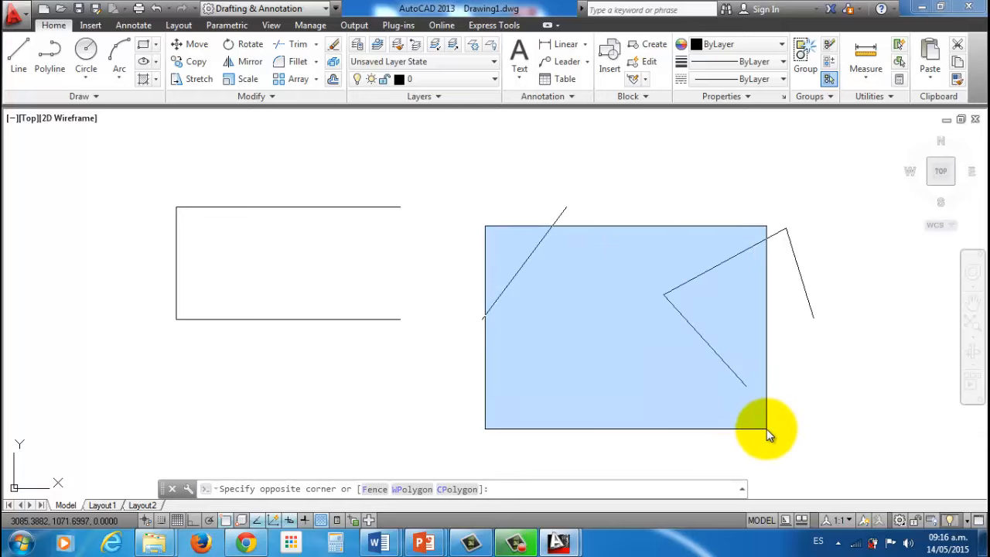
pyautogui.click(767, 430)
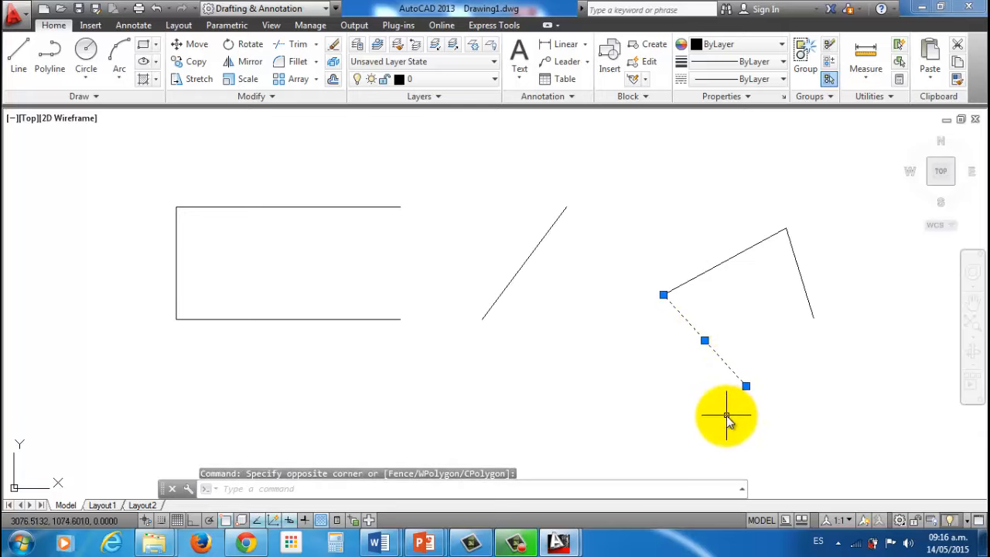
pyautogui.press('Delete')
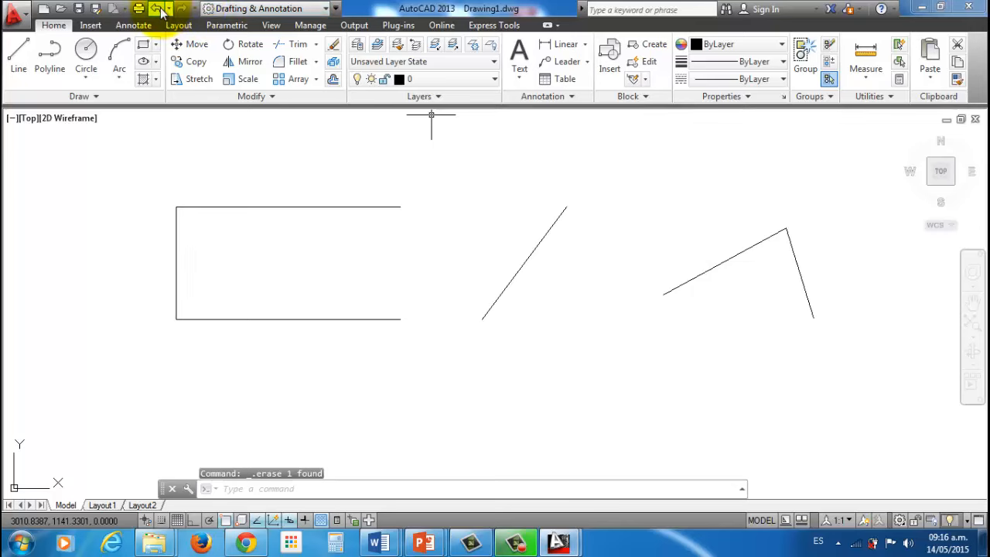
pyautogui.click(157, 8)
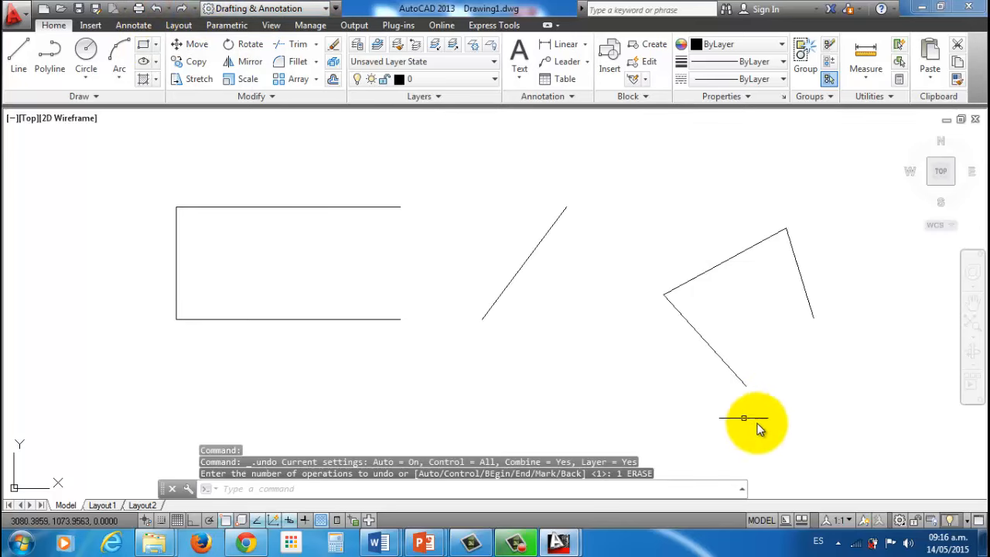
# Try crossing and enclosing selections around the lower freehand line, leaving nothing selected
pyautogui.click(777, 435)
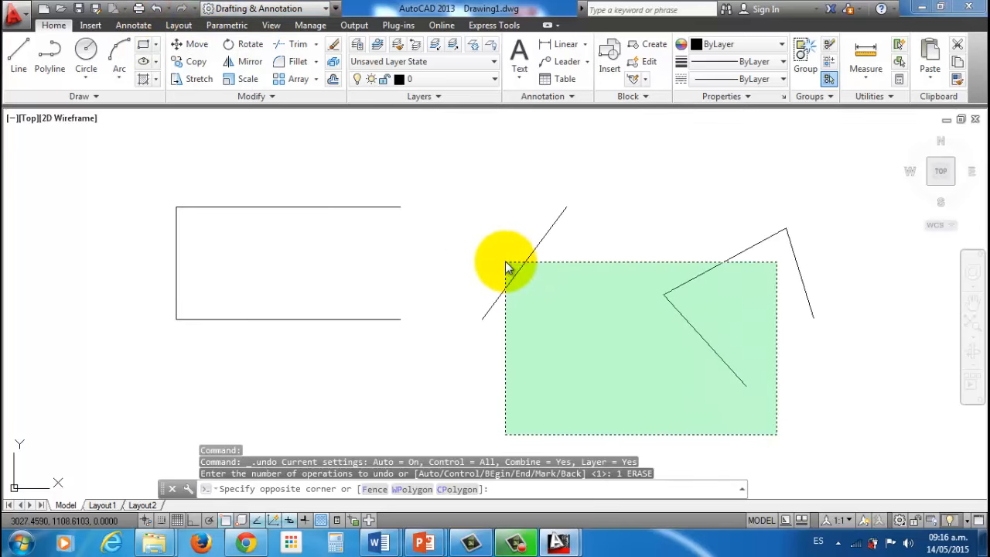
pyautogui.click(735, 382)
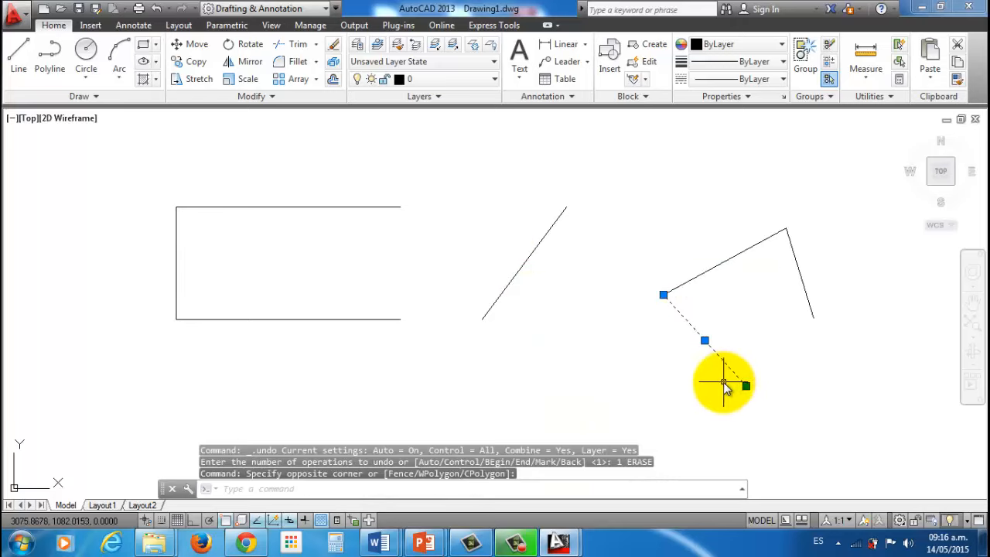
pyautogui.press('Escape')
pyautogui.click(706, 353)
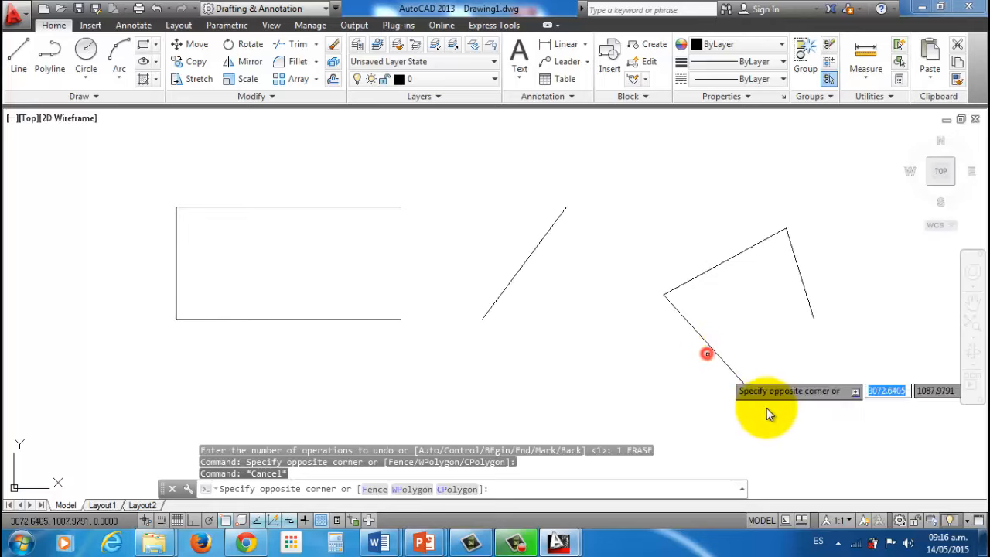
pyautogui.click(774, 415)
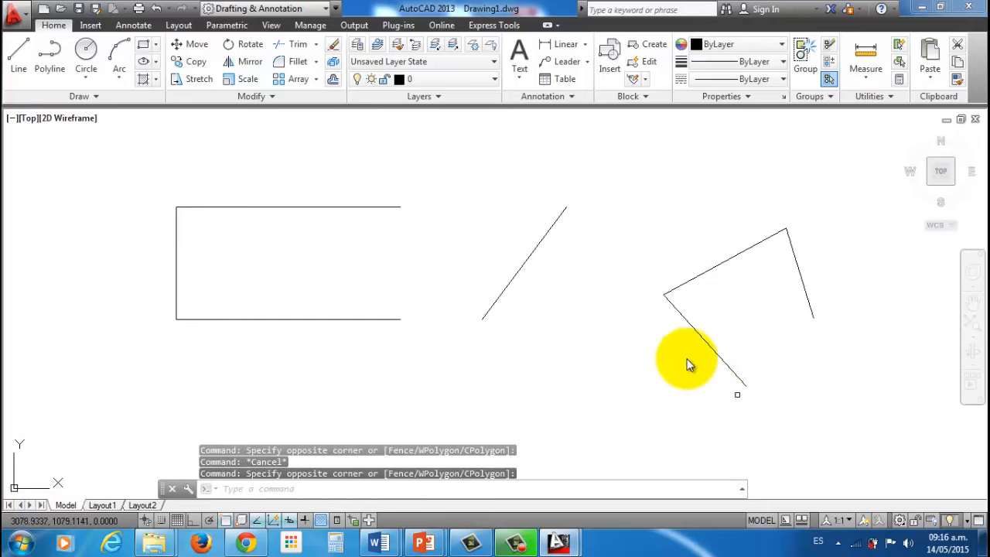
pyautogui.click(652, 304)
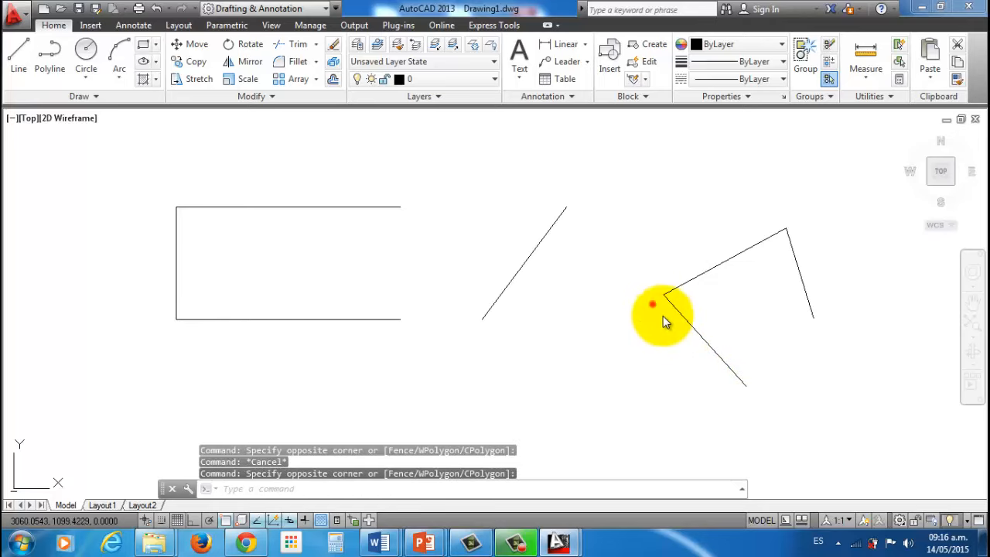
pyautogui.click(775, 425)
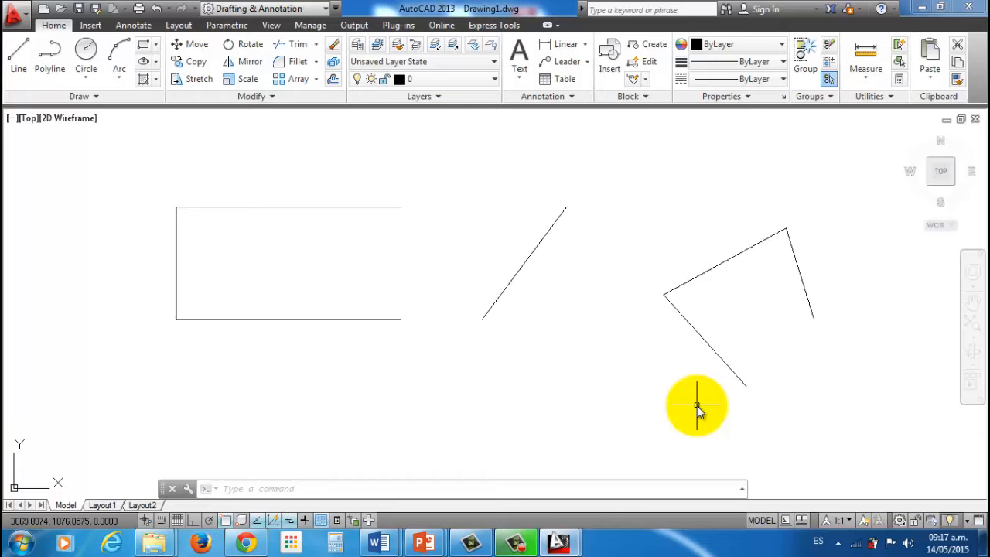
# Erase all the lines in the drawing with one window selection enclosing everything
pyautogui.click(131, 150)
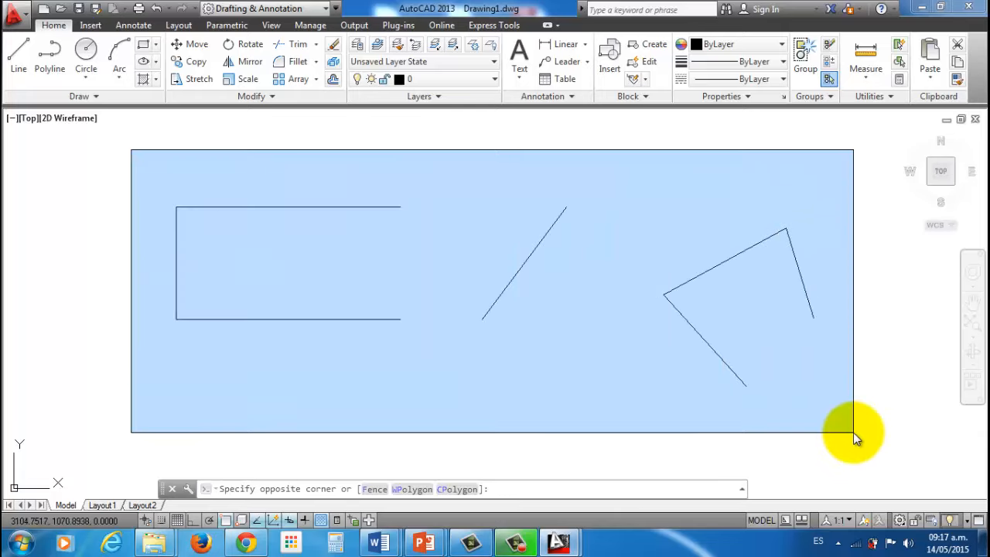
pyautogui.click(854, 433)
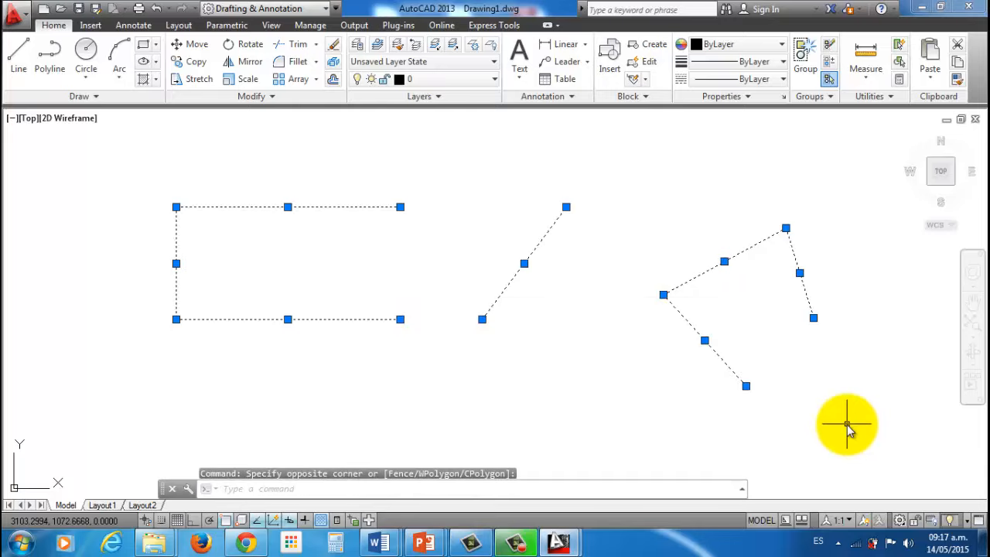
pyautogui.press('Delete')
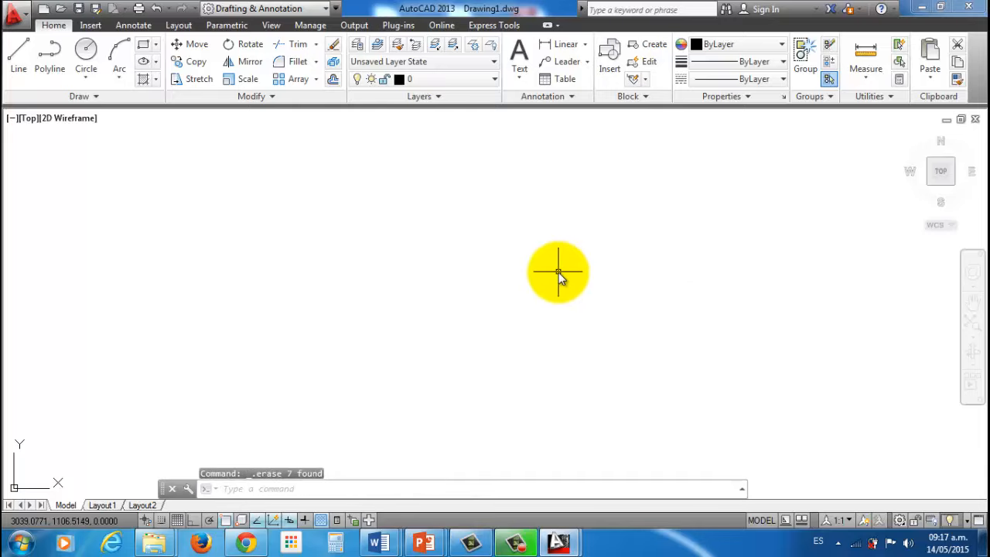
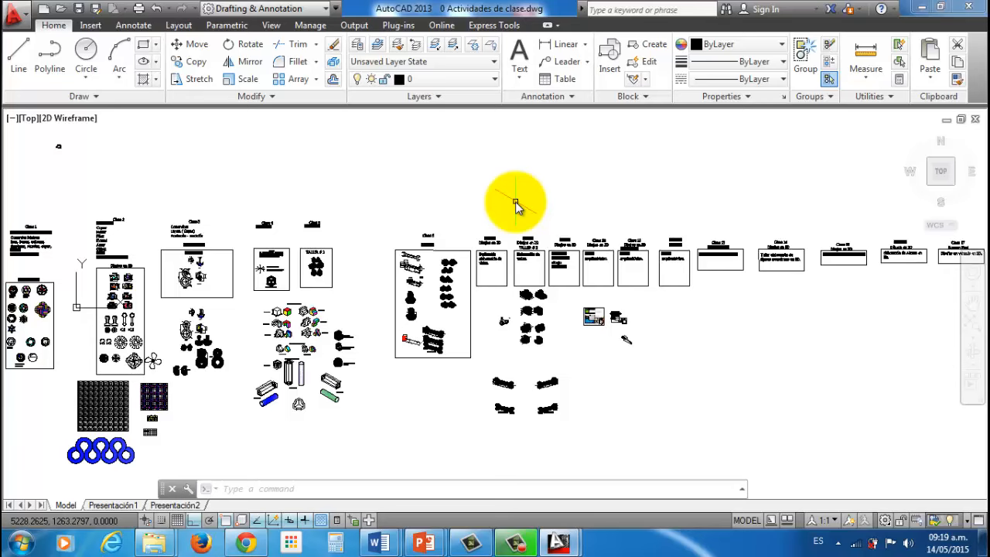
# Return to the previous view of the "Dibujos en 2D" sheet and zoom a window around the "Nudo de dos cuadrados" figure
pyautogui.press('Return')
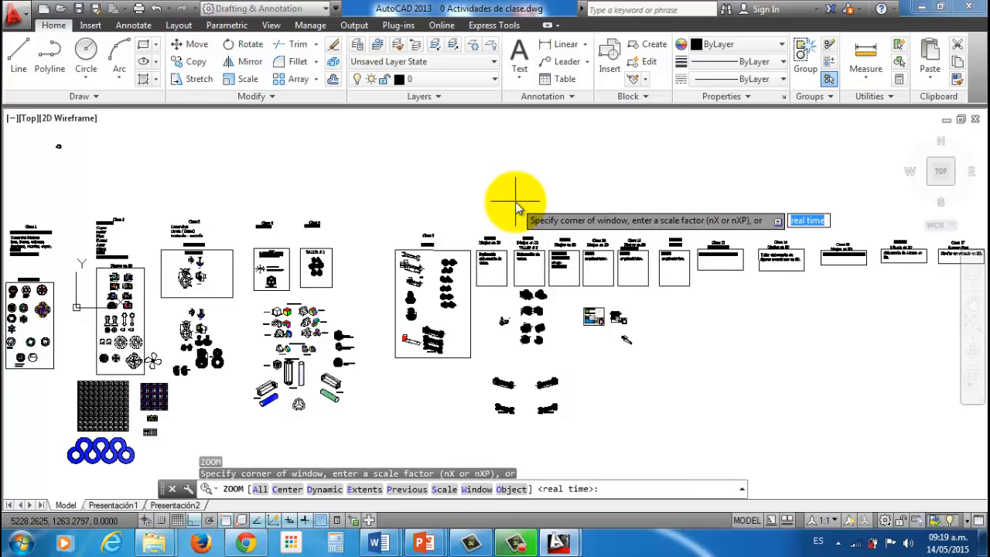
pyautogui.press('Return')
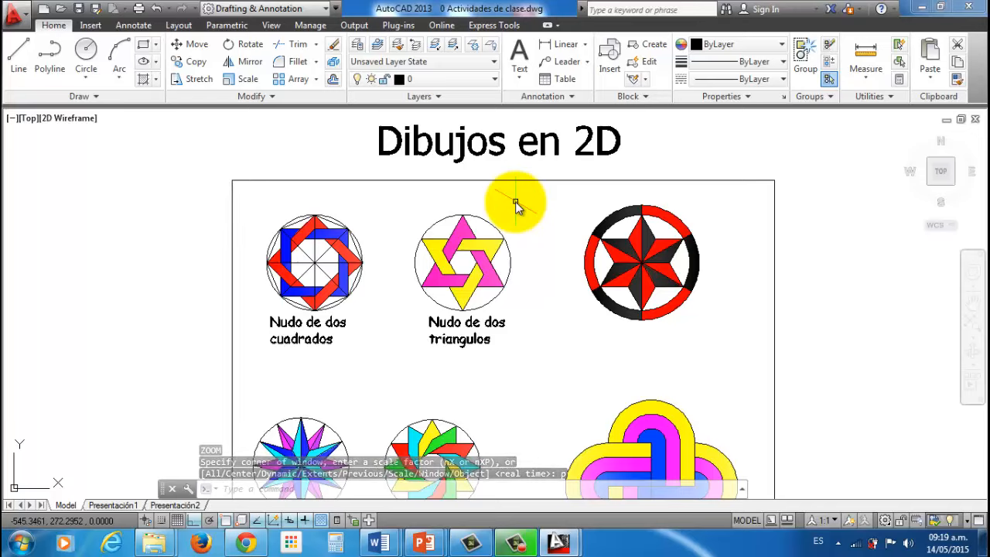
pyautogui.write('z')
pyautogui.press('Return')
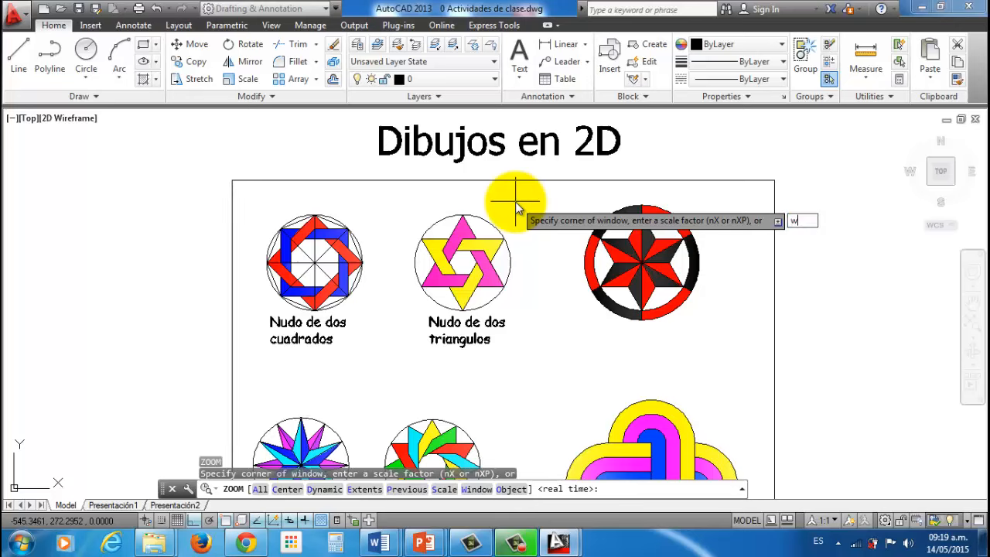
pyautogui.press('Return')
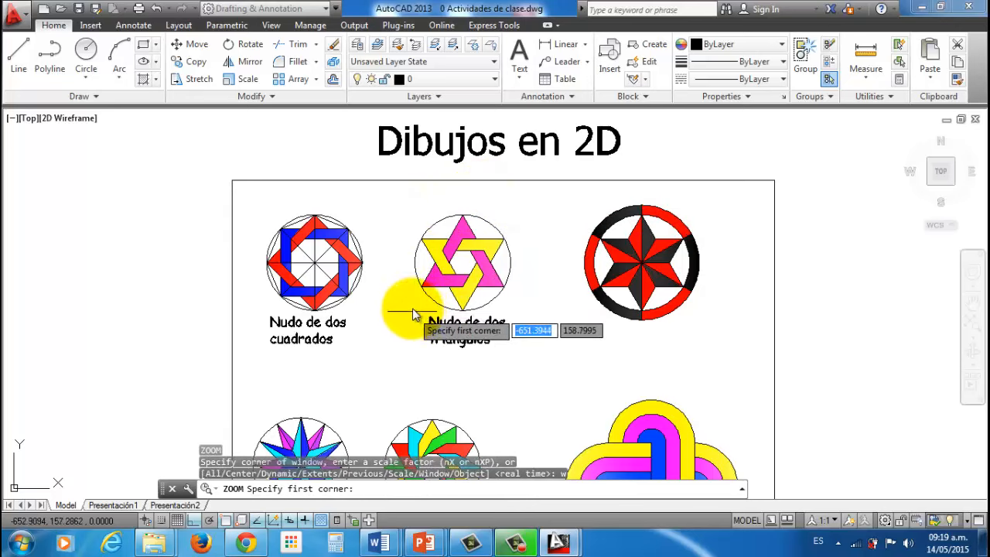
pyautogui.click(263, 219)
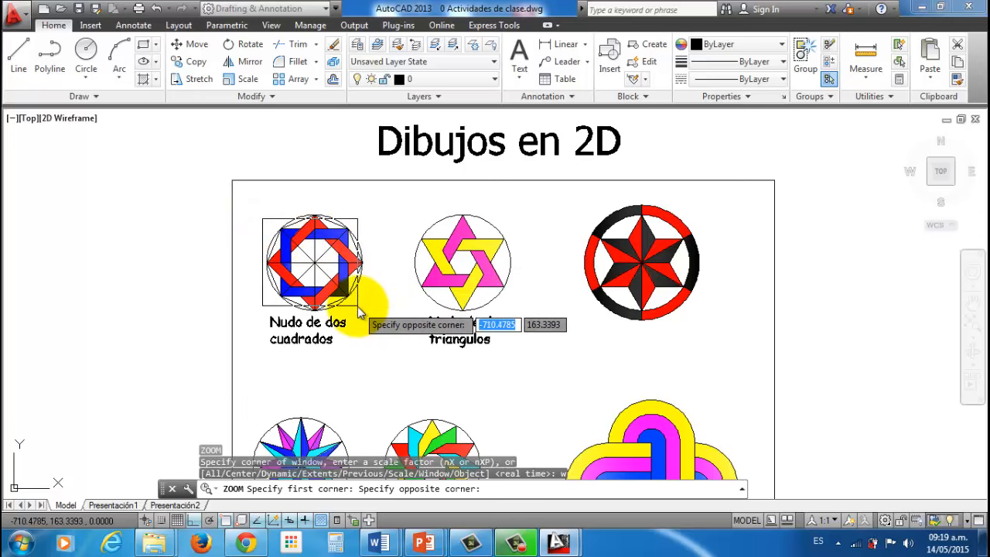
pyautogui.click(358, 309)
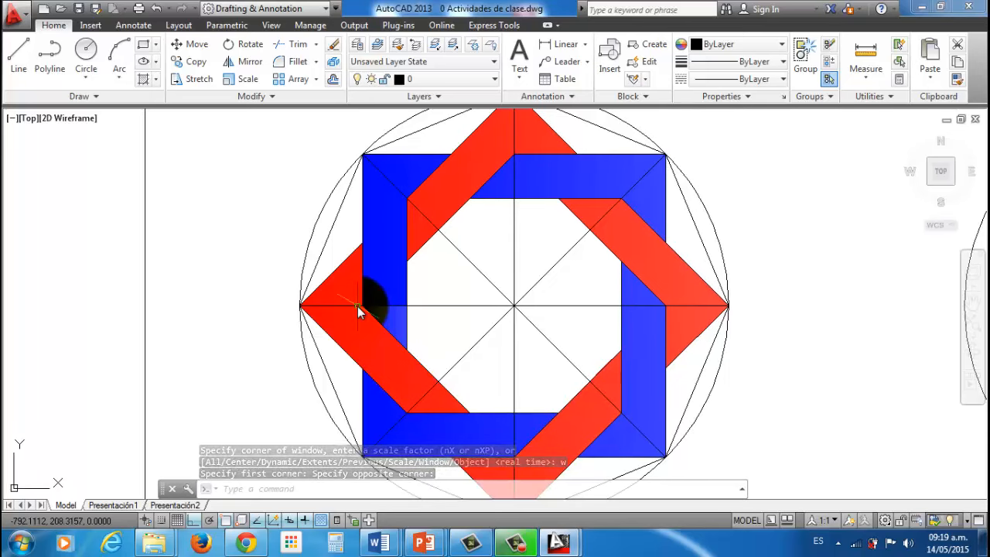
# Zoom back from the two-squares knot to the previous view of the sheet
pyautogui.write('z')
pyautogui.press('Return')
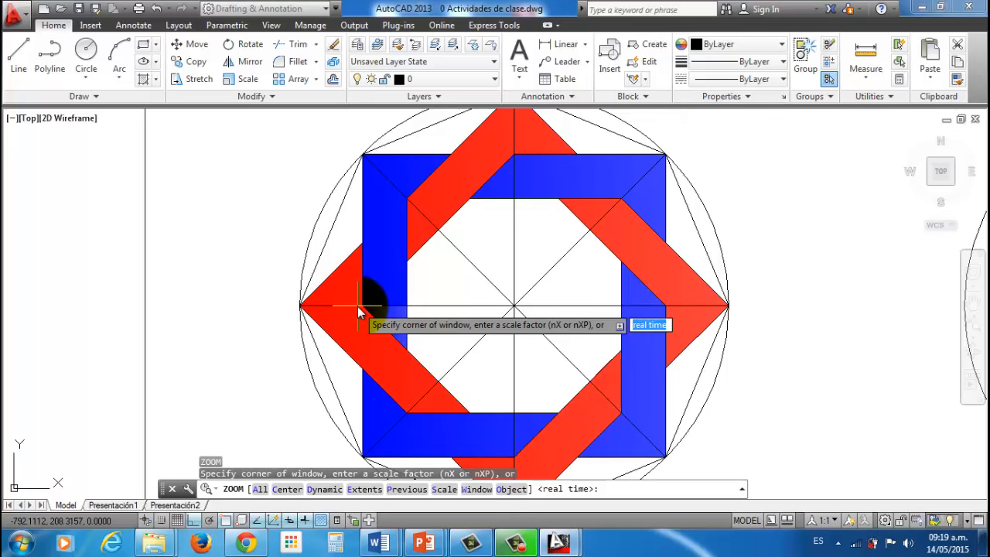
pyautogui.write('p')
pyautogui.press('Return')
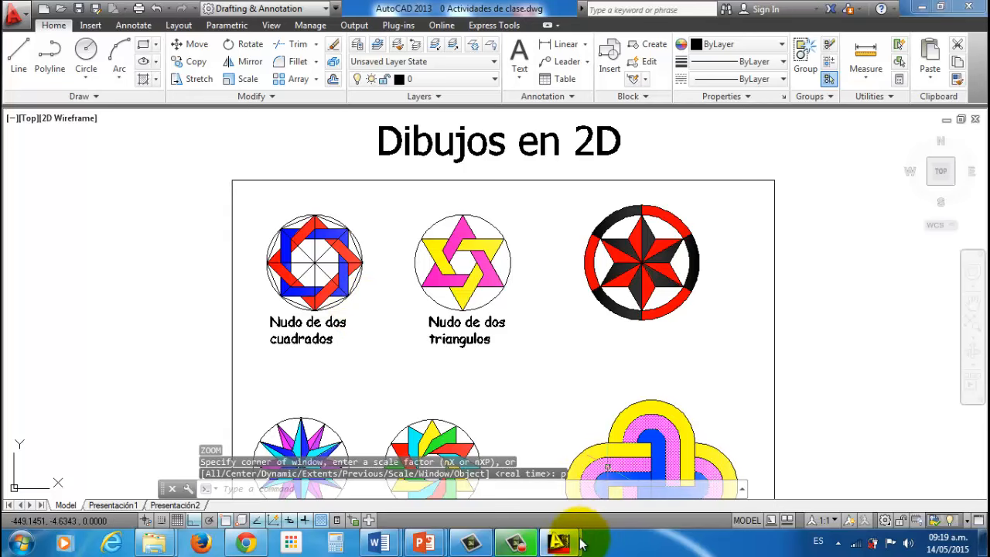
# Switch from the class activities sheet to the blank Drawing1.dwg drawing
pyautogui.moveTo(559, 541)
pyautogui.click(514, 492)
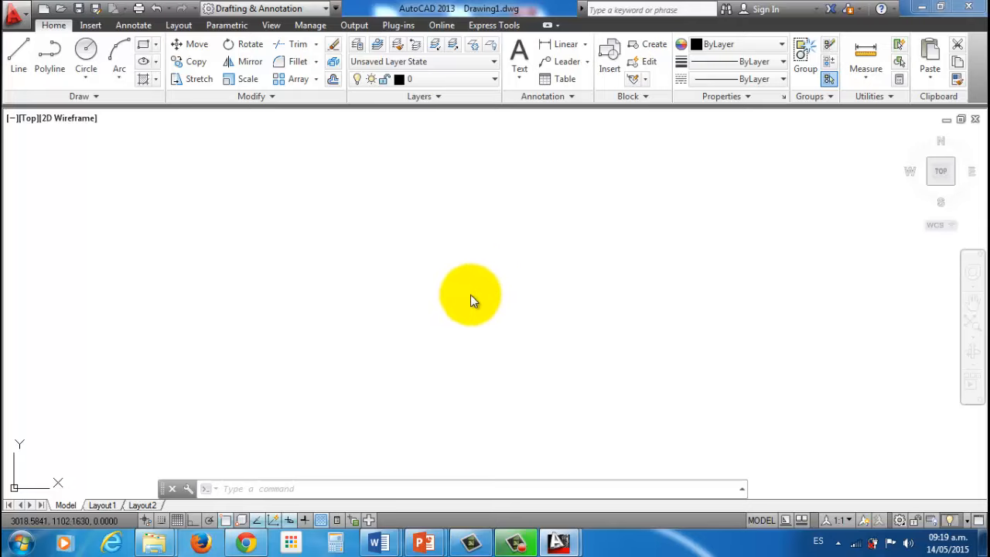
pyautogui.click(49, 51)
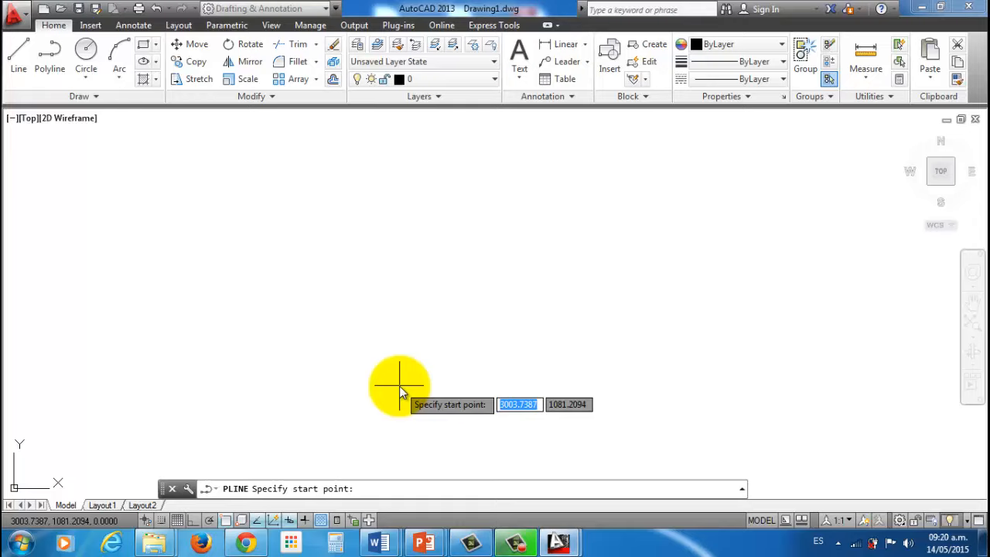
# Draw connected separate lines with Ortho on: 50 units to the right, 25 up and 25 back to the left
pyautogui.click(17, 56)
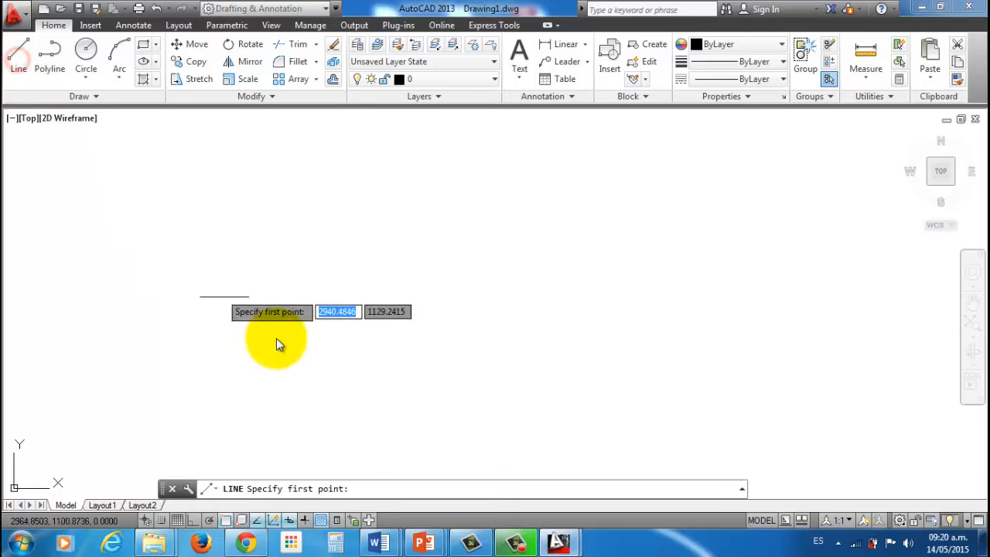
pyautogui.click(283, 360)
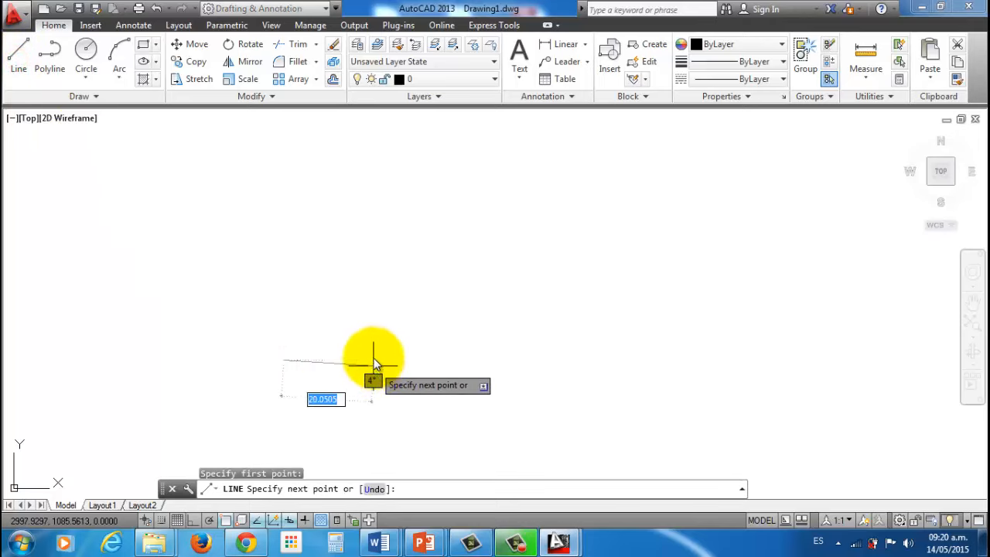
pyautogui.press('F8')
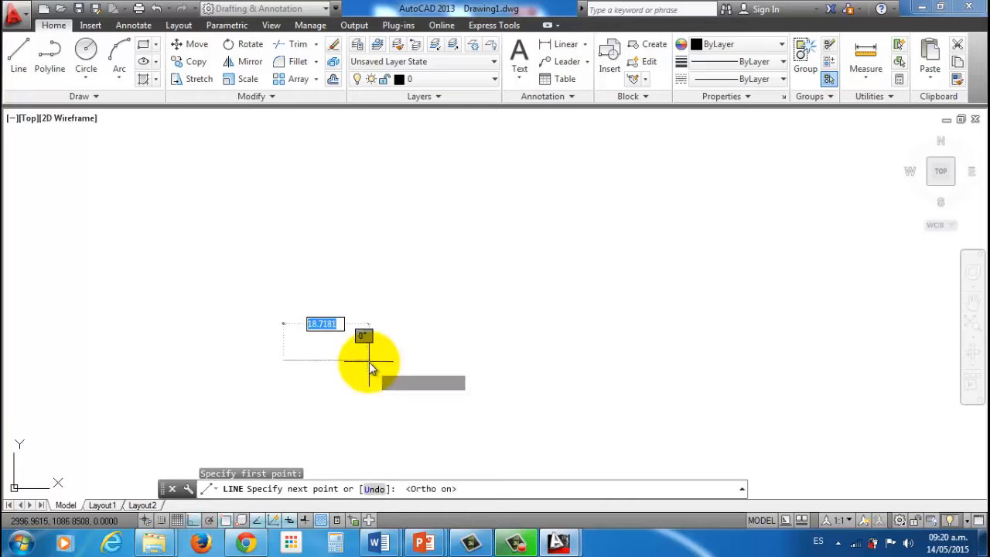
pyautogui.write('50')
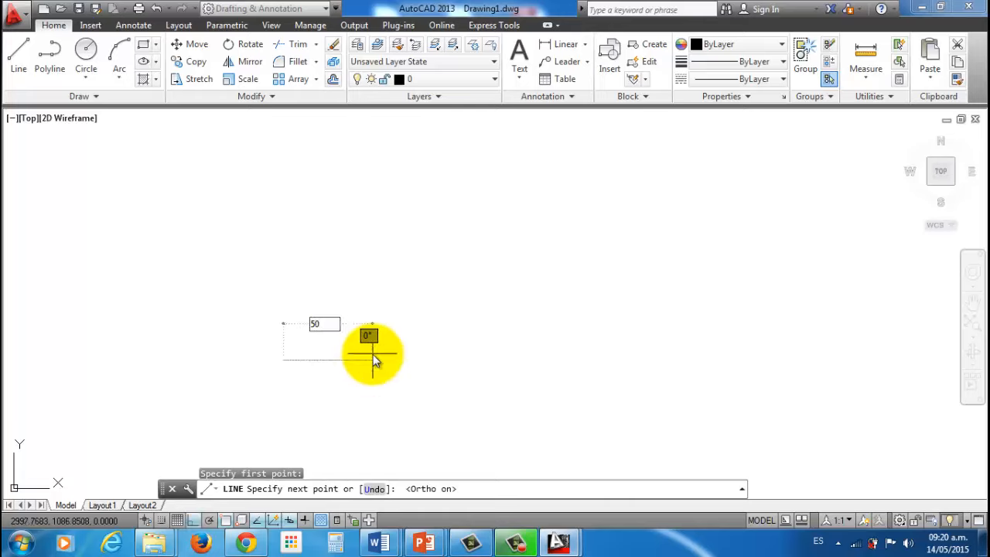
pyautogui.press('Return')
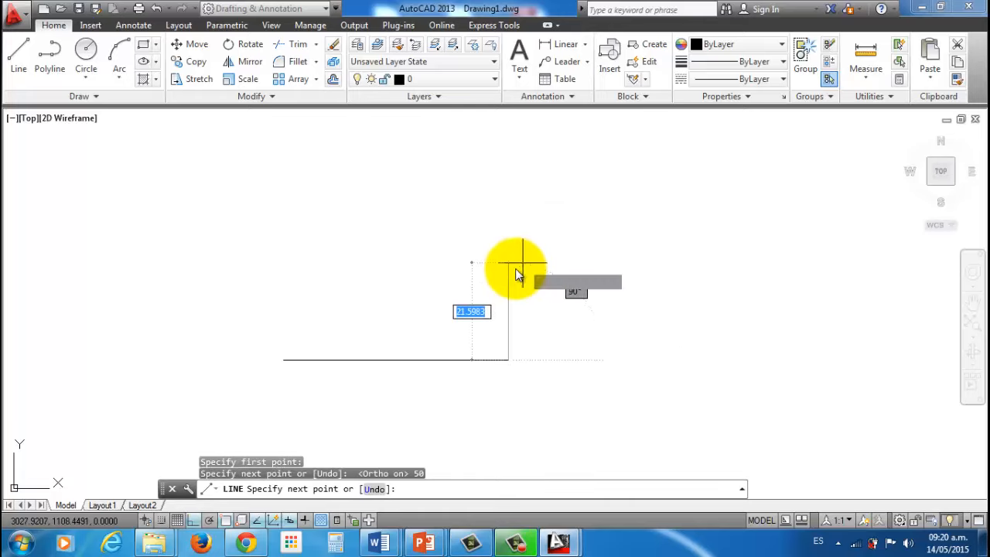
pyautogui.write('25')
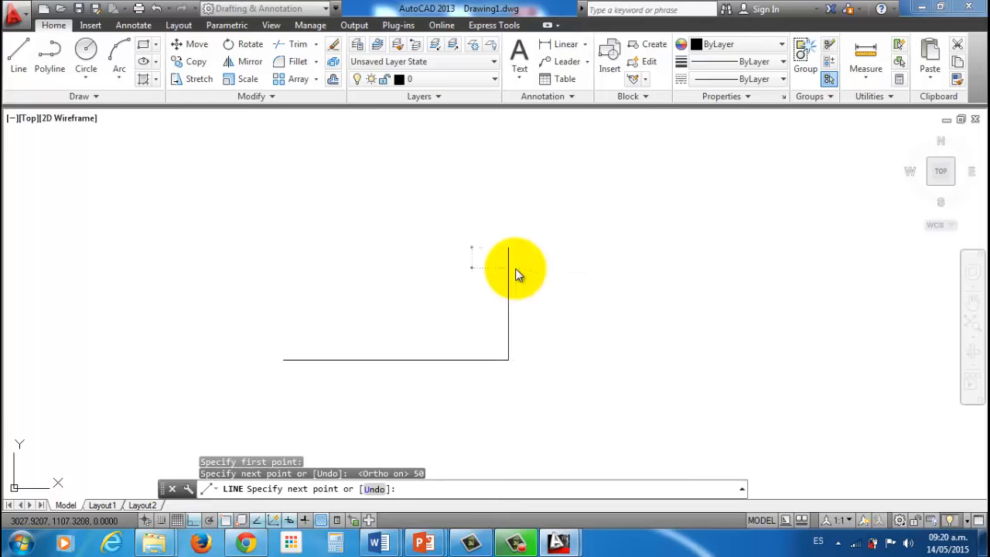
pyautogui.press('Return')
pyautogui.write('50')
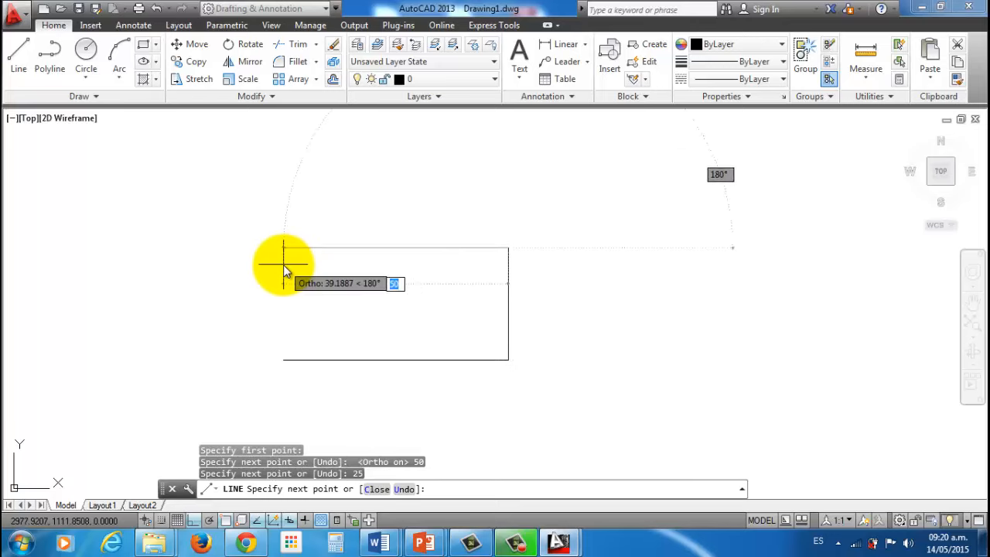
pyautogui.write('25')
pyautogui.press('Return')
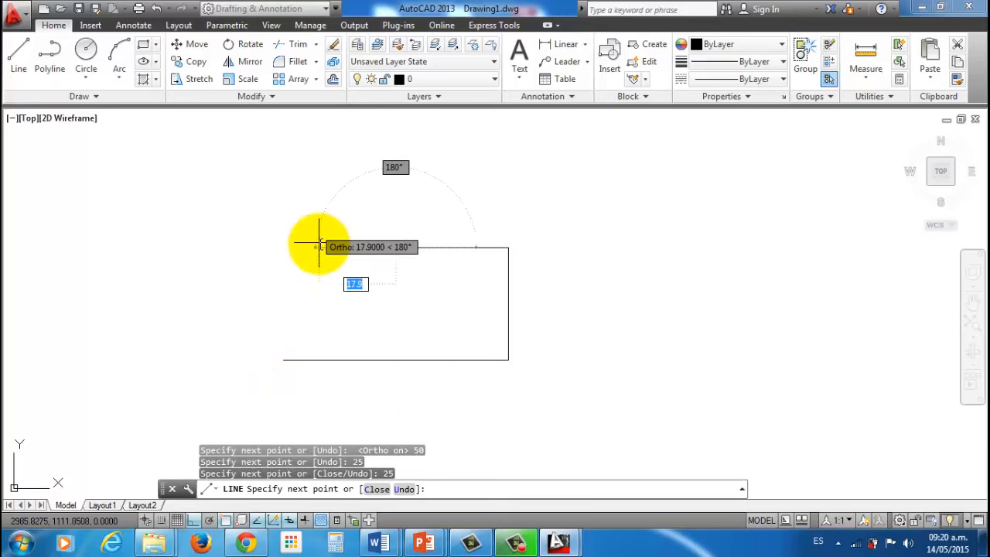
pyautogui.press('Escape')
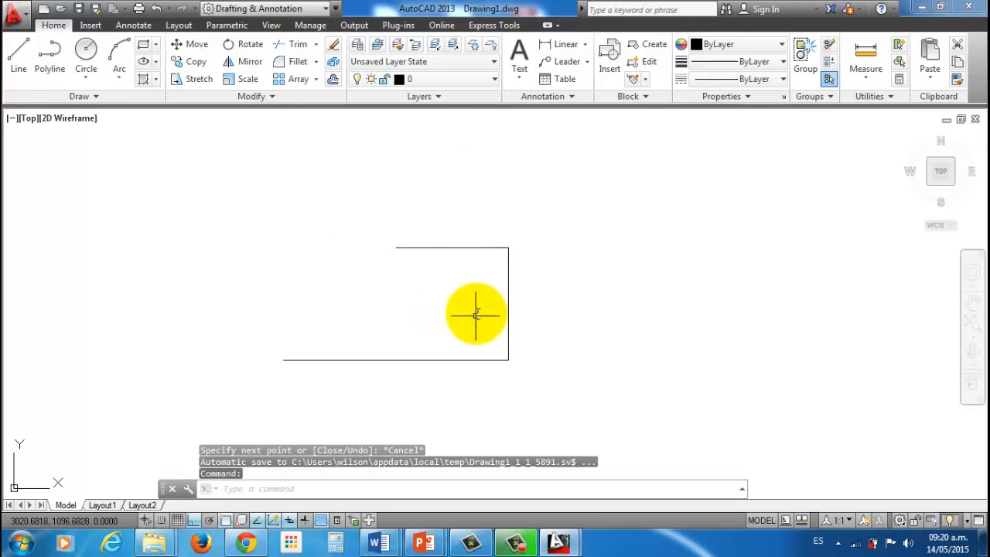
# Draw the same open shape beside the lines as one polyline: 50 units right, 25 up and 25 left
pyautogui.moveTo(475, 314)
pyautogui.mouseDown(button='middle')
pyautogui.moveTo(214, 283)
pyautogui.moveTo(246, 298)
pyautogui.mouseUp(button='middle')
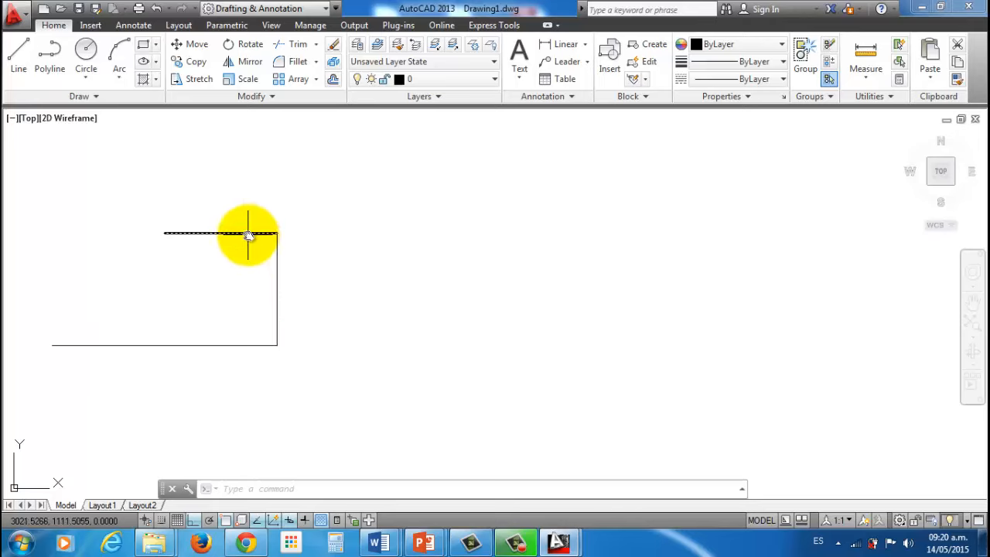
pyautogui.click(50, 68)
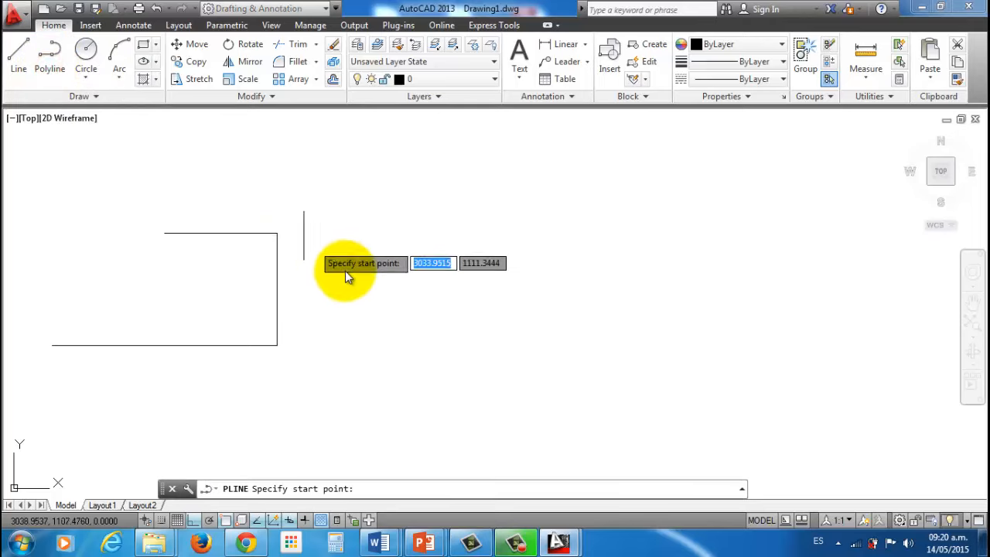
pyautogui.click(426, 342)
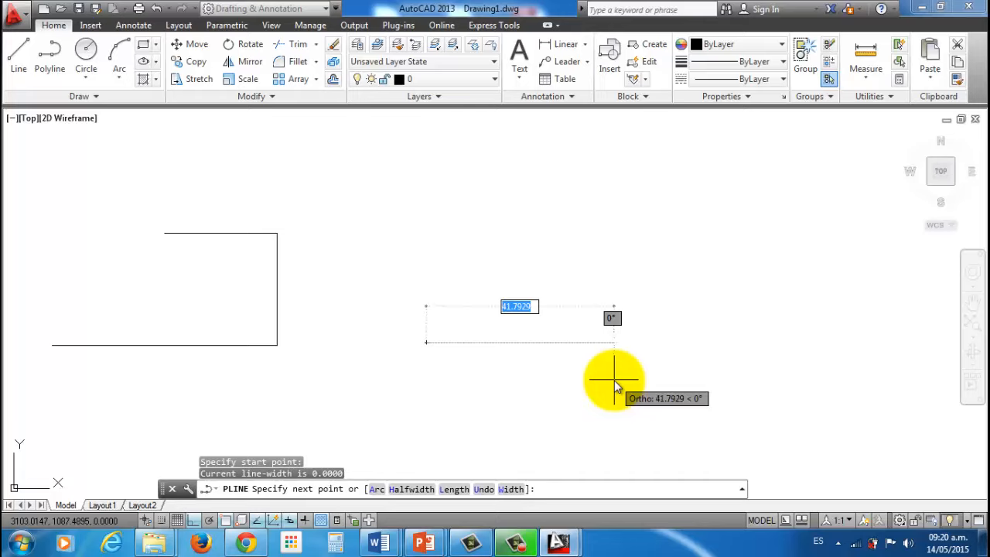
pyautogui.write('50')
pyautogui.press('Return')
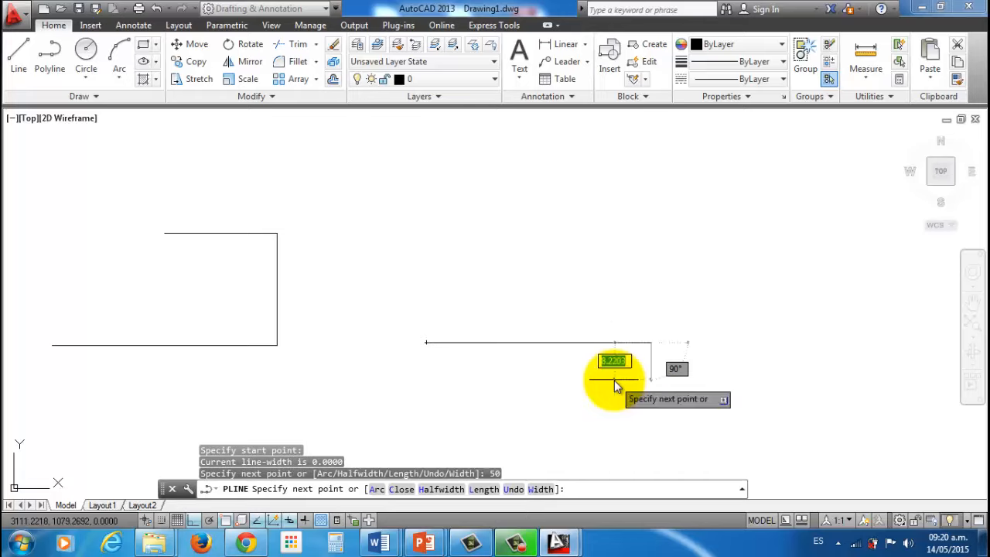
pyautogui.write('2')
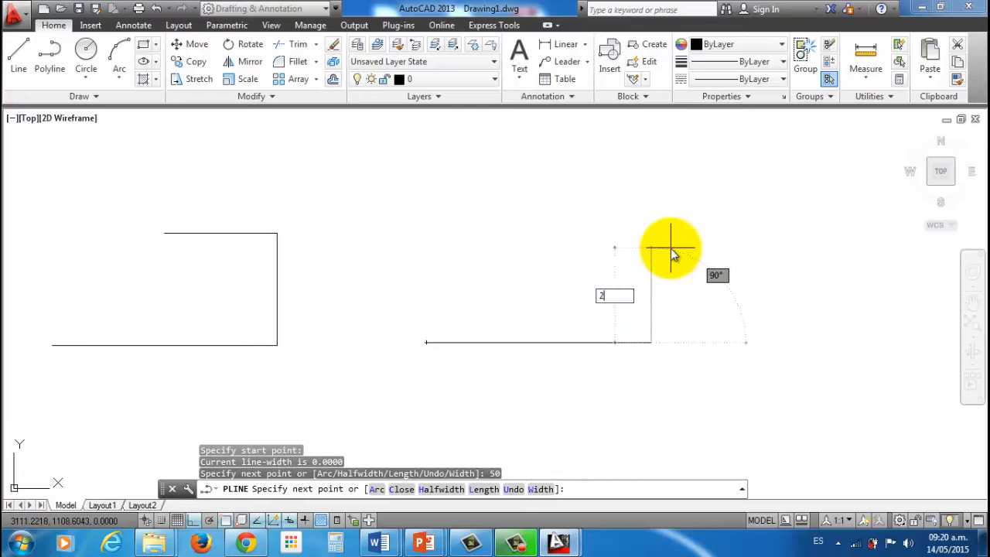
pyautogui.write('5')
pyautogui.press('Return')
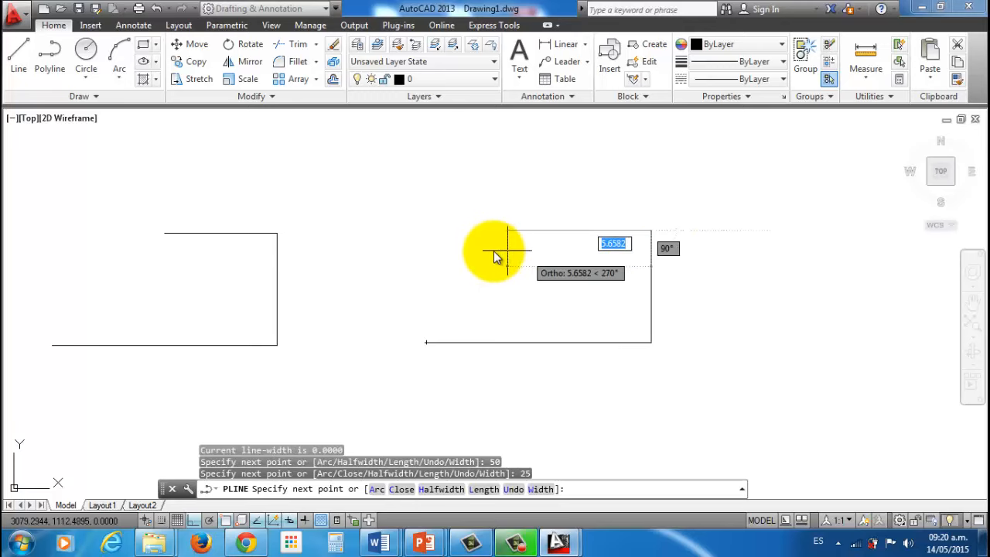
pyautogui.write('25')
pyautogui.press('Return')
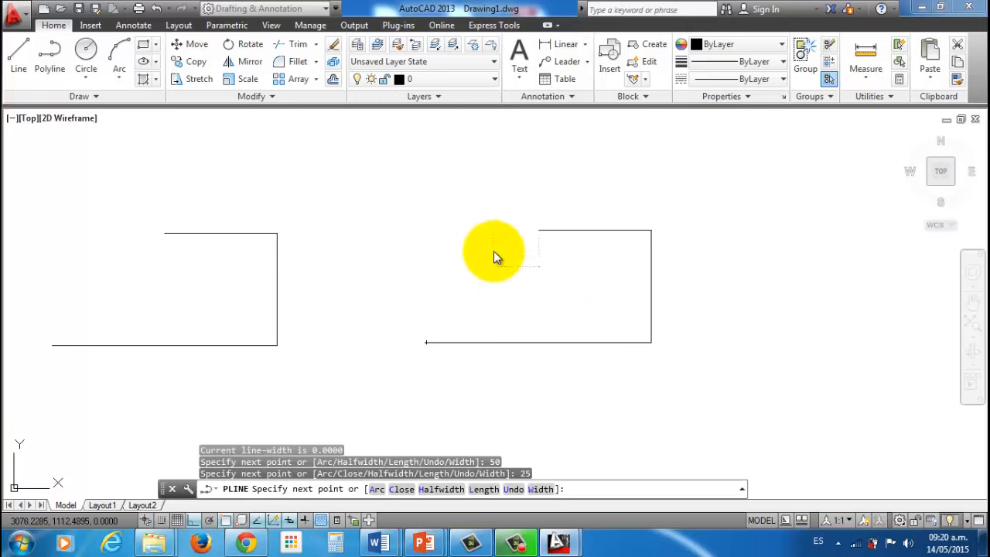
pyautogui.press('Escape')
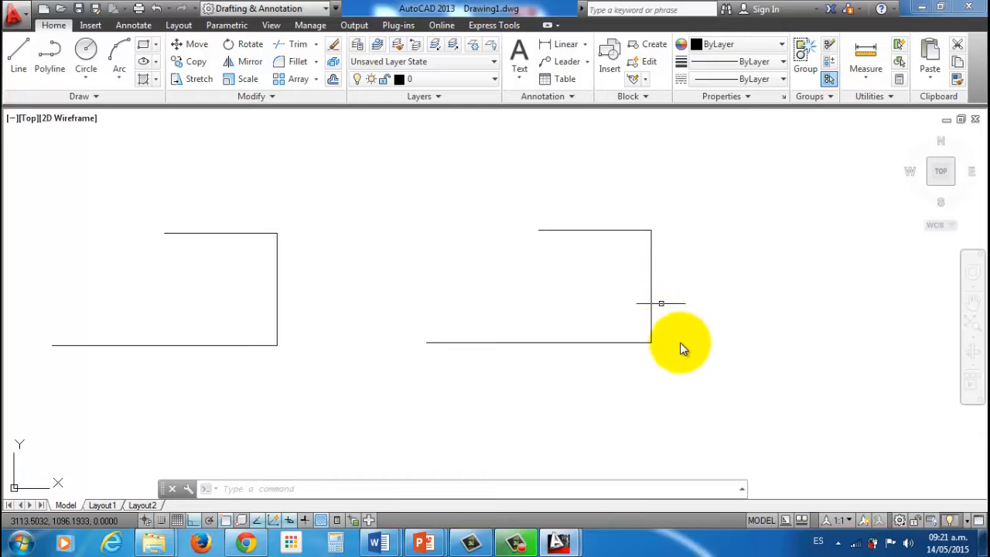
# Select the polyline and grip-stretch its vertical segment about 25.7 units to the right and its upper segment about 10.8 units upward
pyautogui.click(678, 348)
pyautogui.click(630, 287)
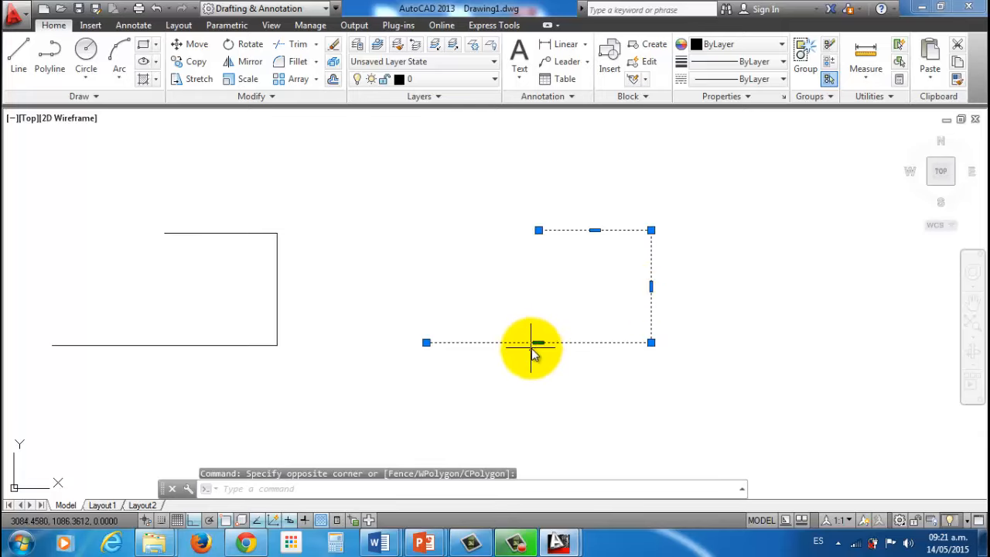
pyautogui.click(653, 287)
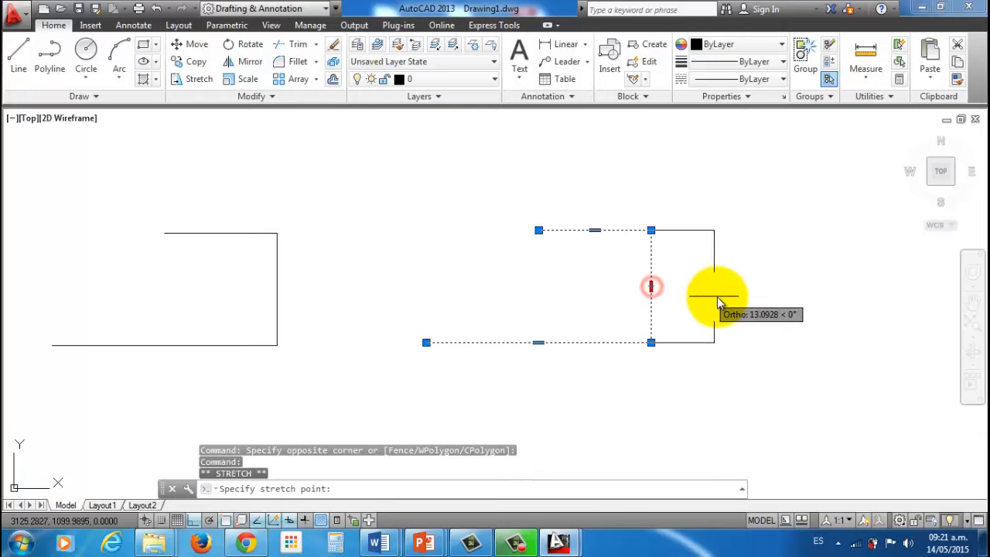
pyautogui.click(766, 289)
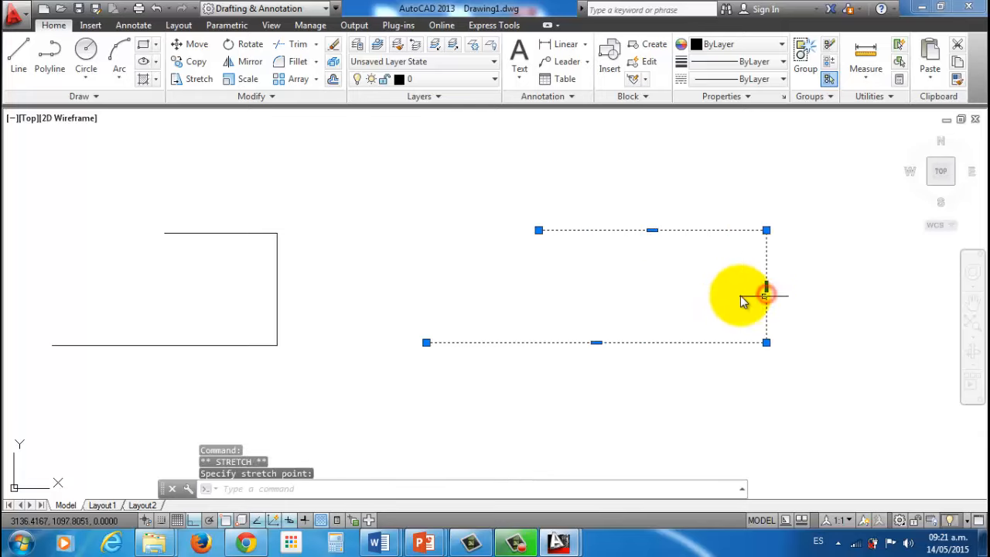
pyautogui.click(652, 230)
pyautogui.click(650, 181)
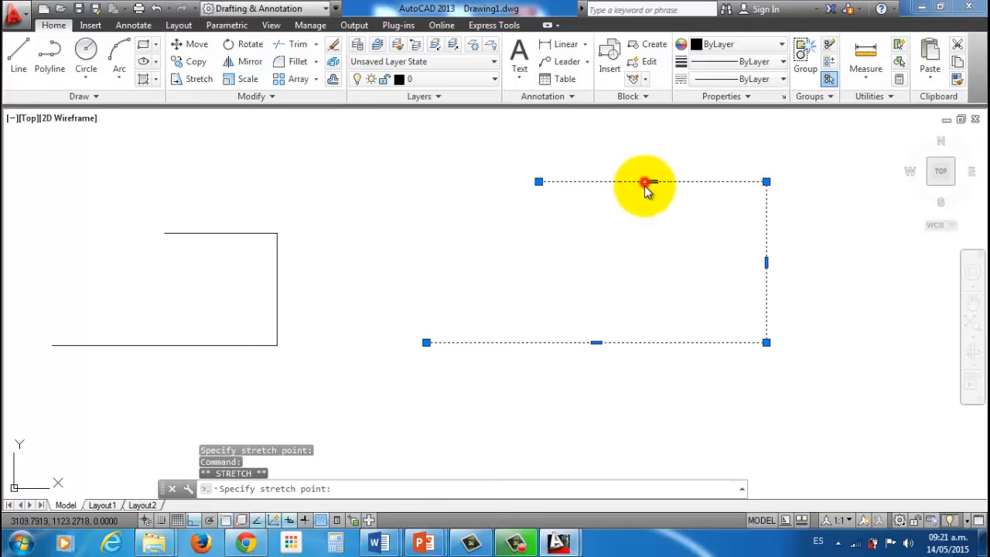
# Turn Ortho off, stretch the polyline's upper free endpoint down and to the left so that segment slopes, and deselect the polyline
pyautogui.click(539, 181)
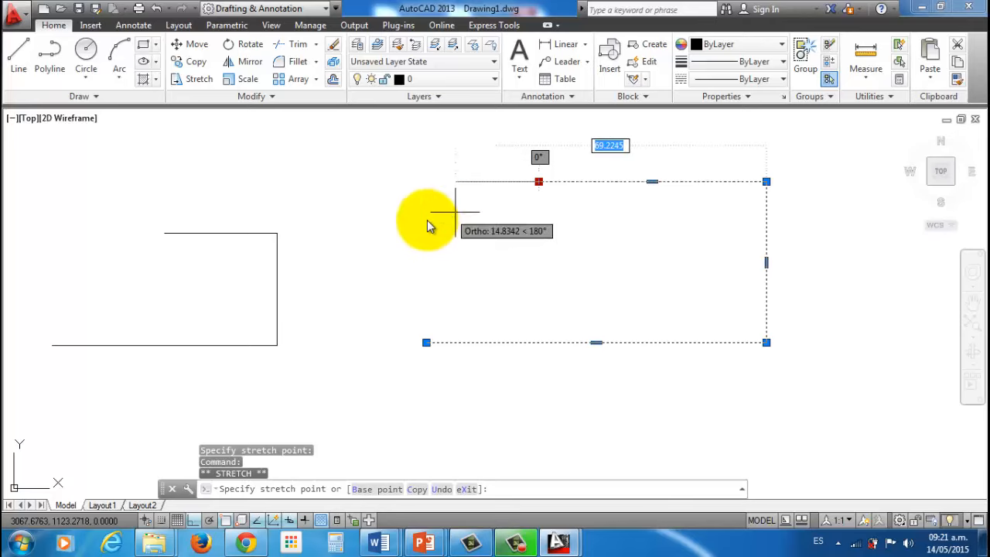
pyautogui.press('F8')
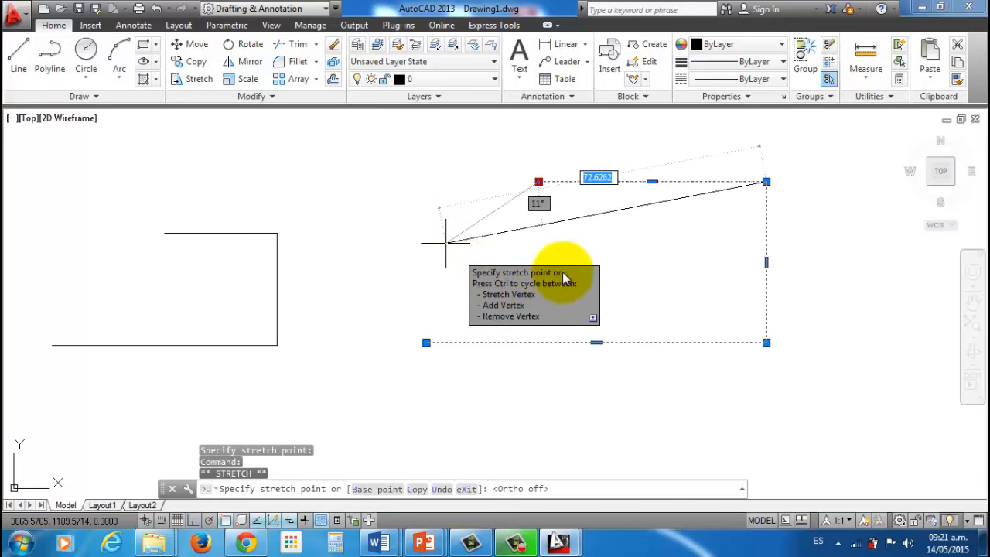
pyautogui.click(487, 250)
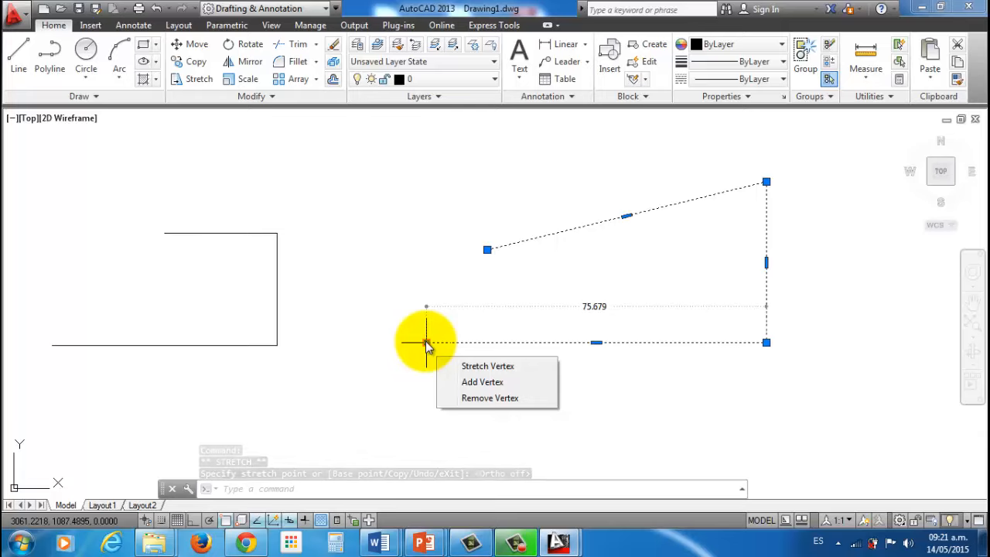
pyautogui.click(427, 343)
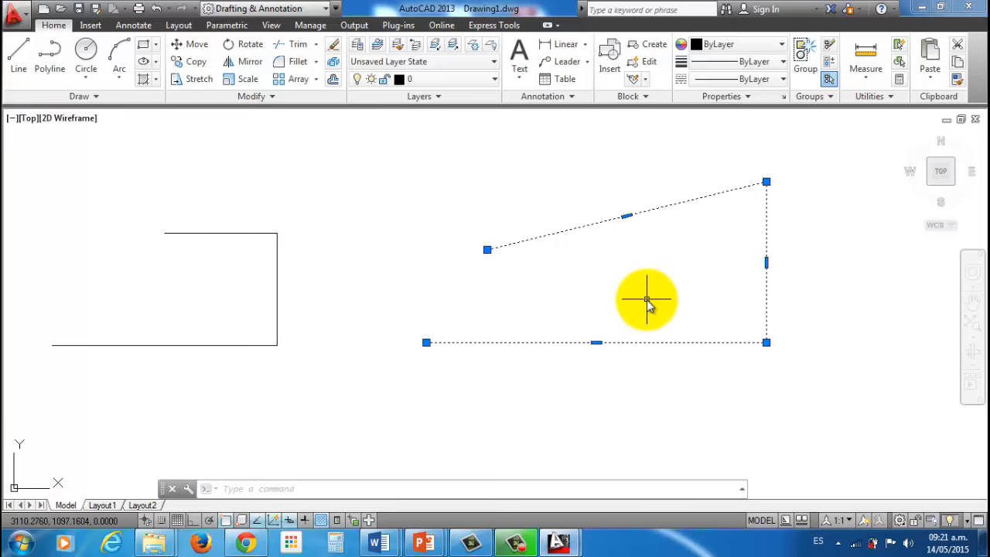
pyautogui.press('Escape')
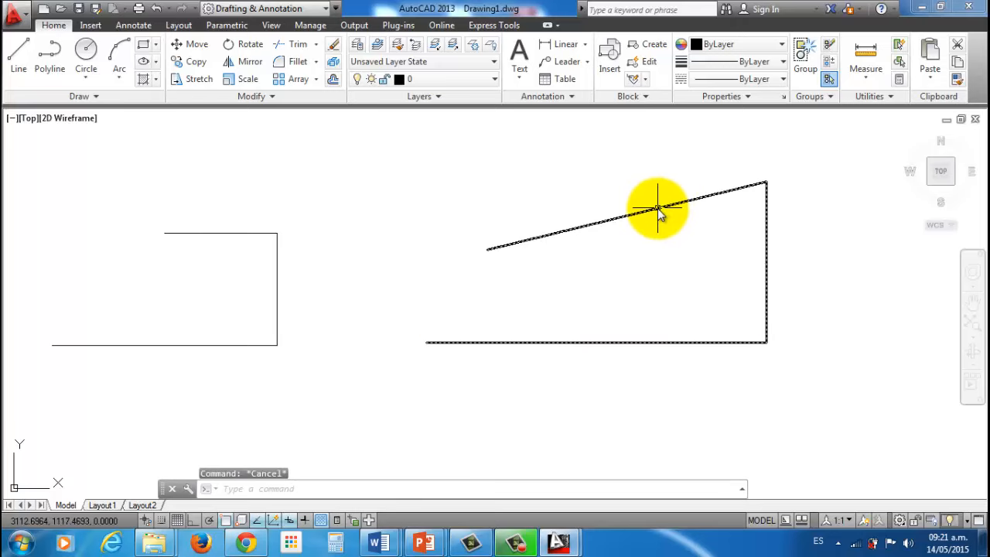
# Erase both the separate lines and the polyline with one crossing selection
pyautogui.moveTo(659, 211)
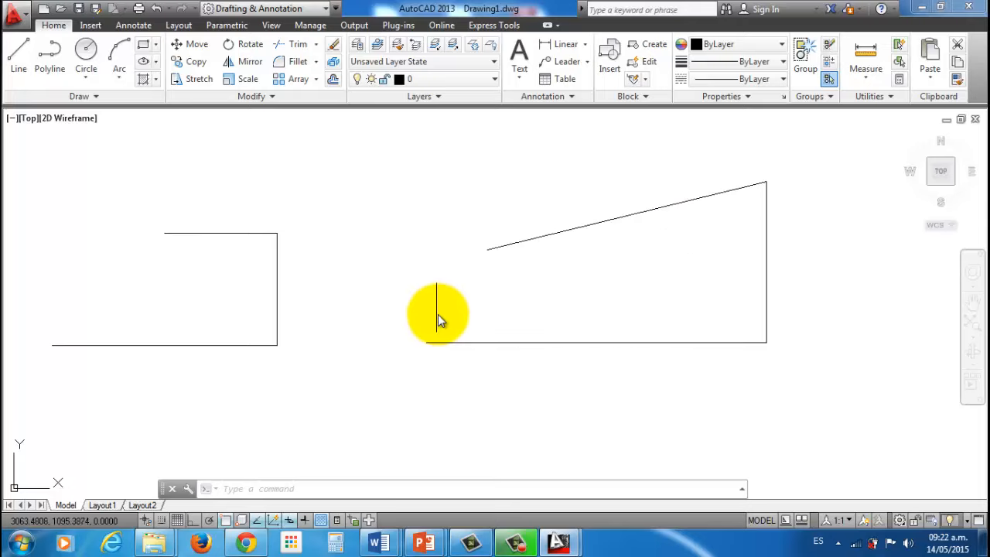
pyautogui.moveTo(451, 314); pyautogui.dragTo(539, 303, button='middle')
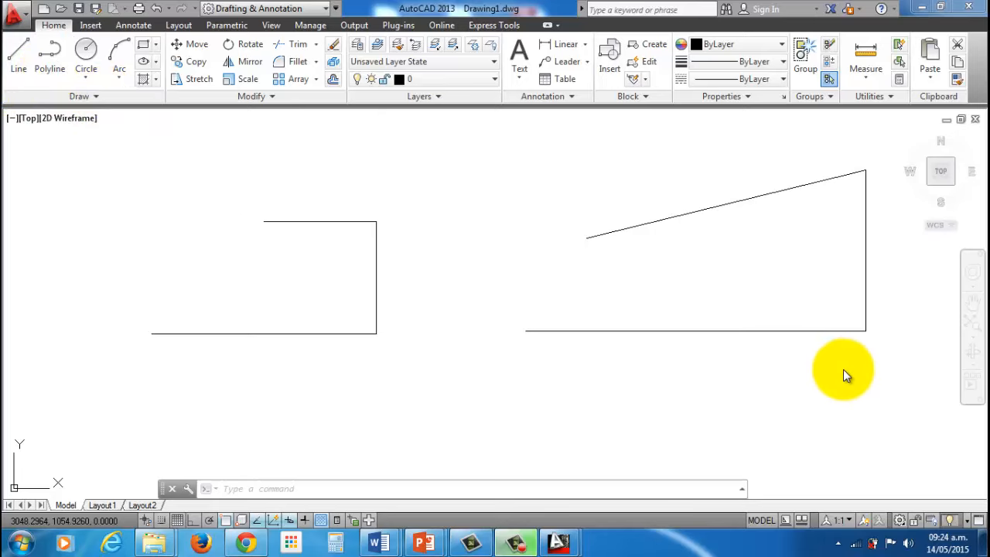
pyautogui.click(891, 412)
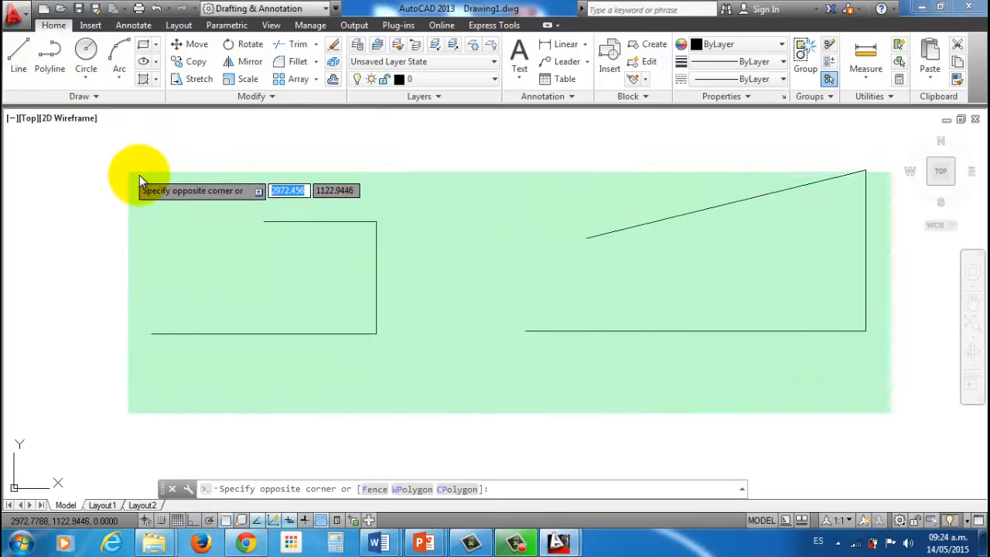
pyautogui.click(288, 207)
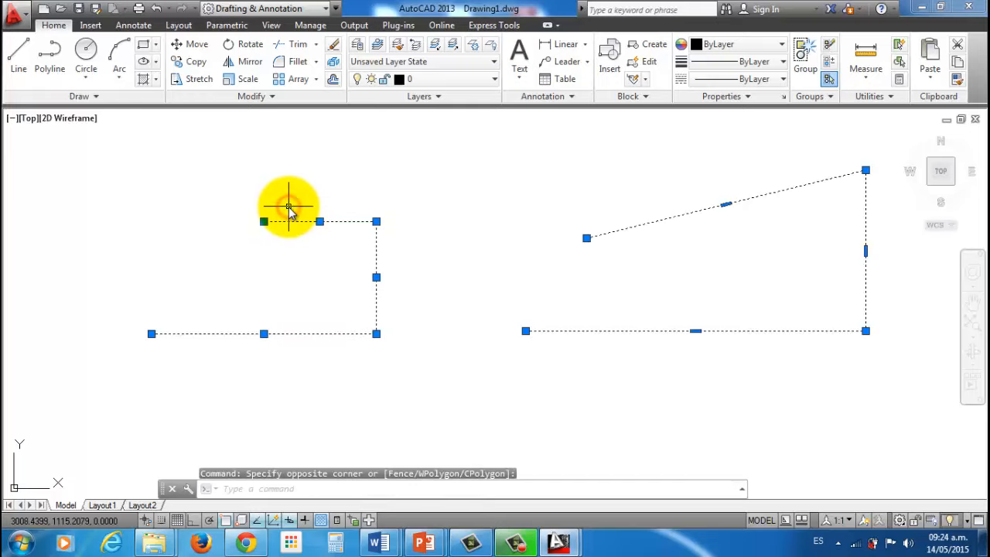
pyautogui.press('Delete')
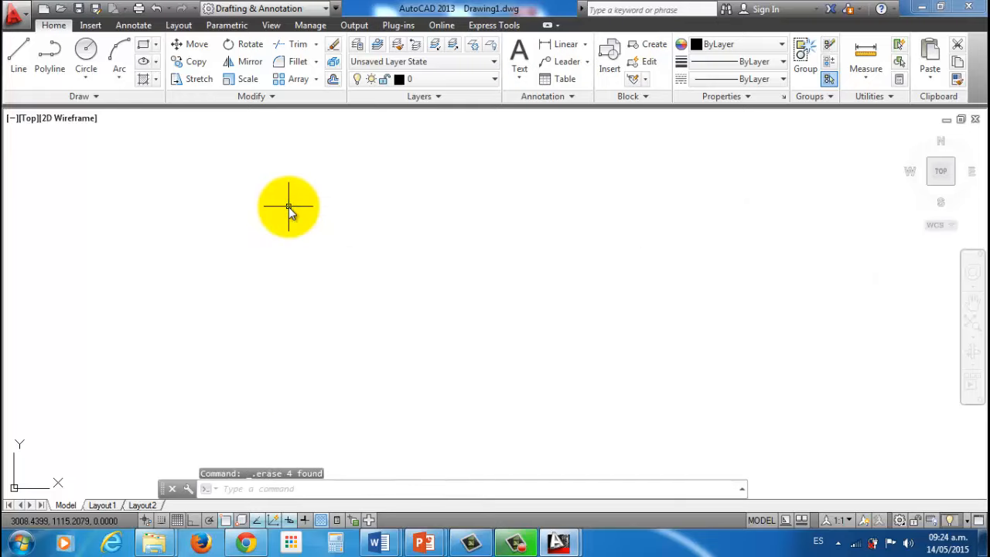
pyautogui.click(86, 78)
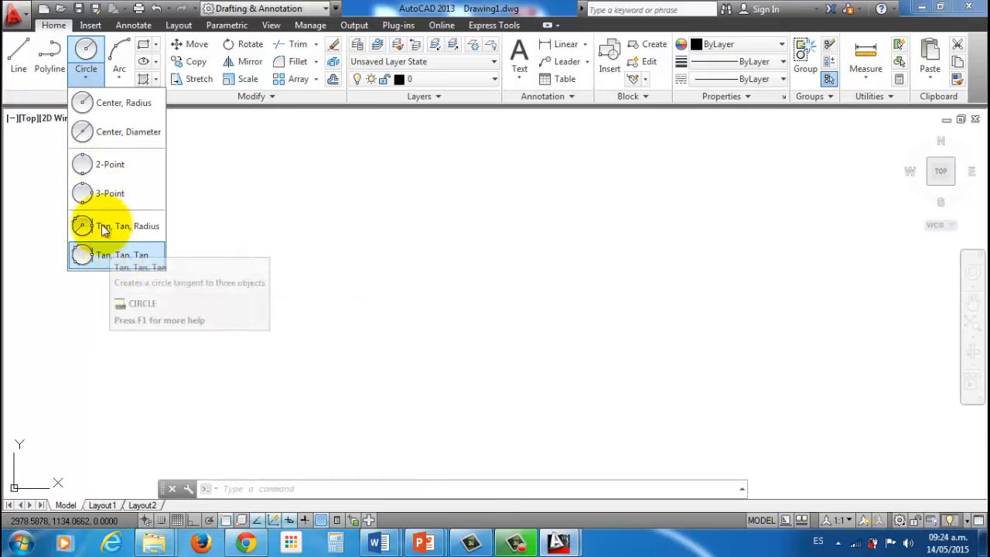
pyautogui.click(238, 205)
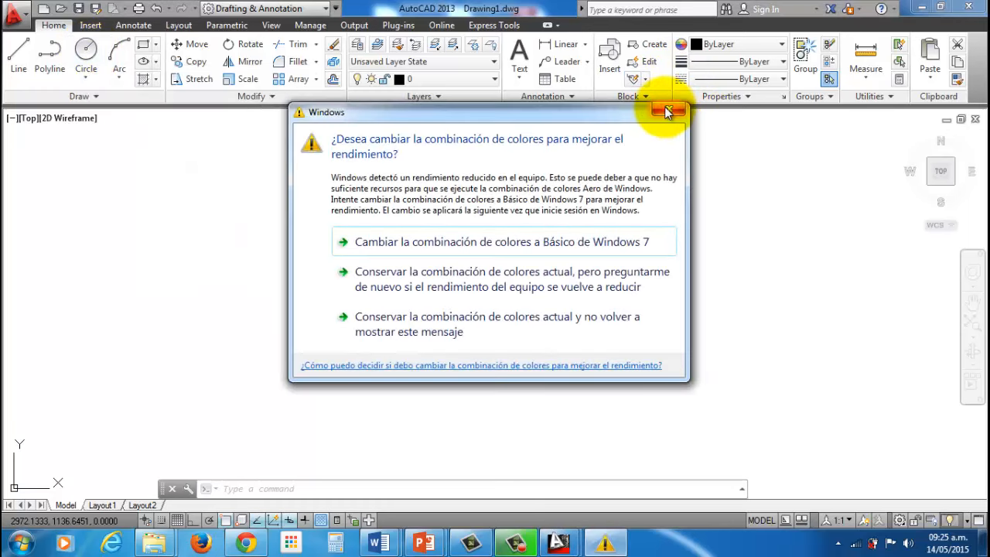
# Dismiss the Windows color scheme prompt and draw a center-radius circle with a radius of about 16 units
pyautogui.click(669, 111)
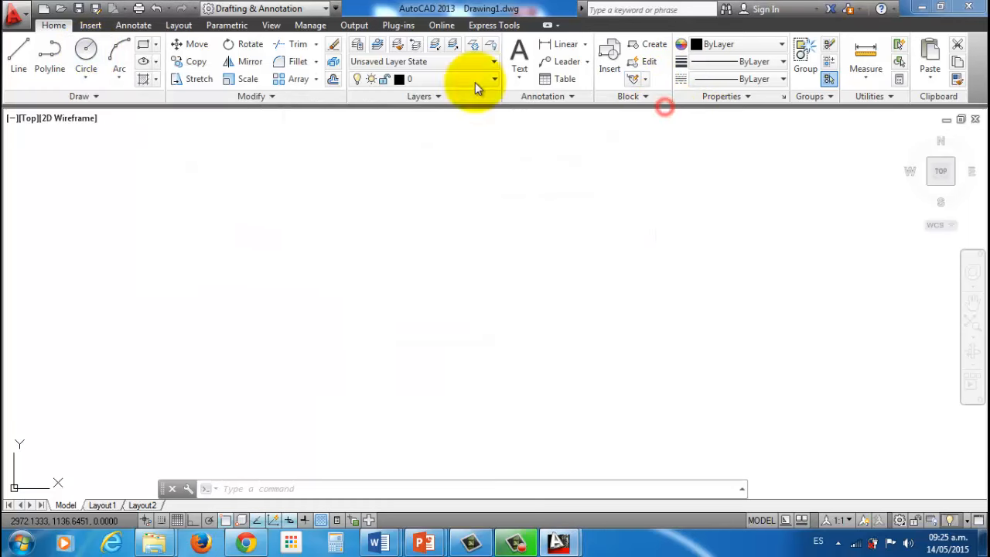
pyautogui.click(86, 54)
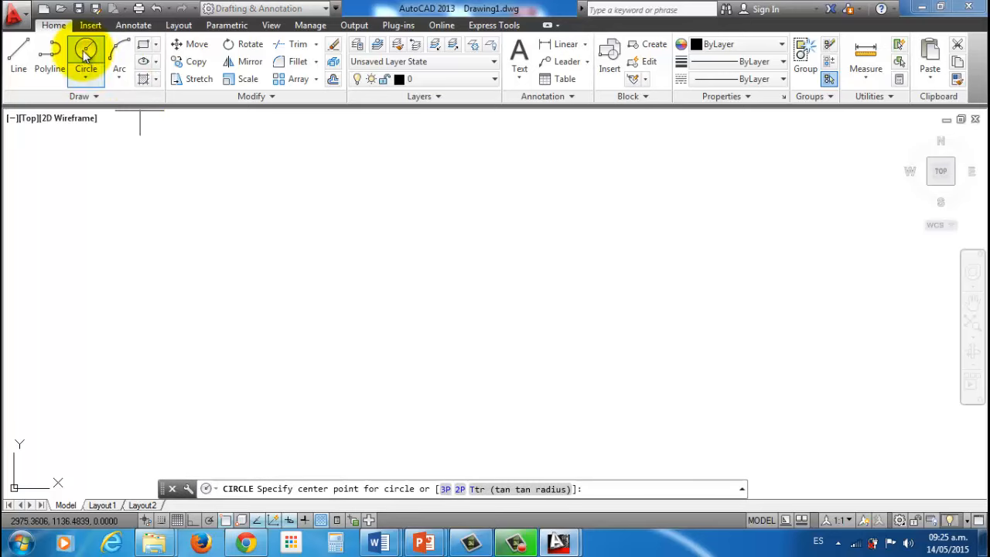
pyautogui.click(304, 291)
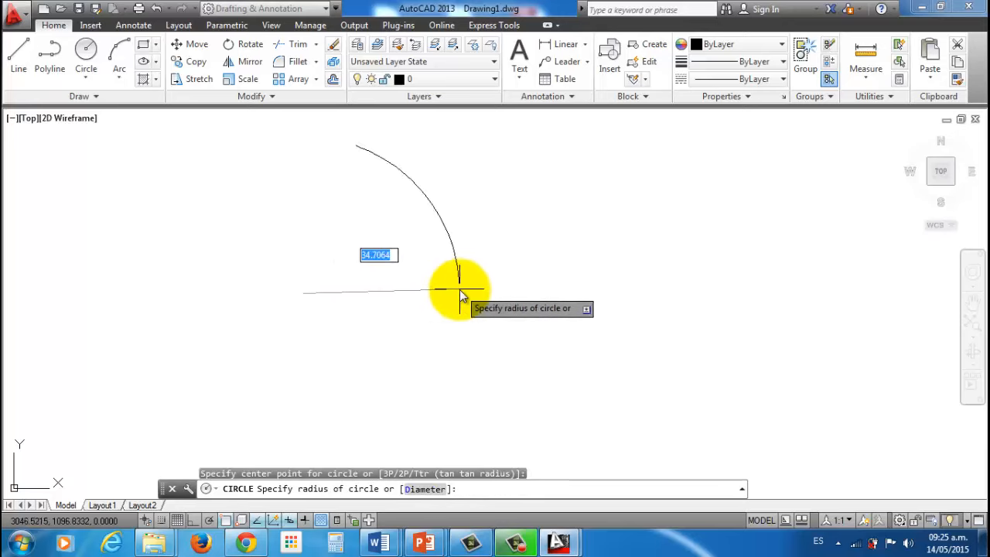
pyautogui.click(280, 225)
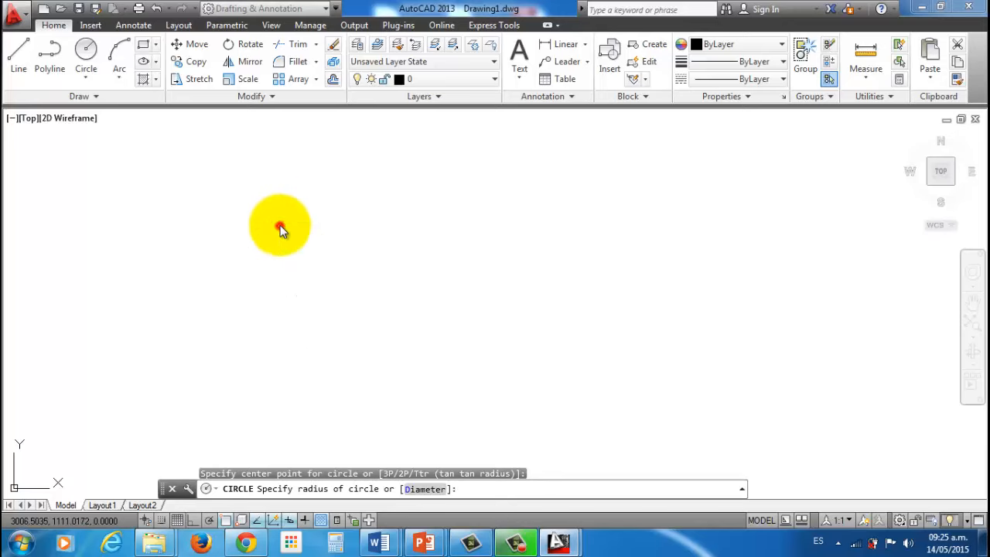
# Draw a second circle with a radius of 50 units, centered level with and to the right of the first circle
pyautogui.click(86, 49)
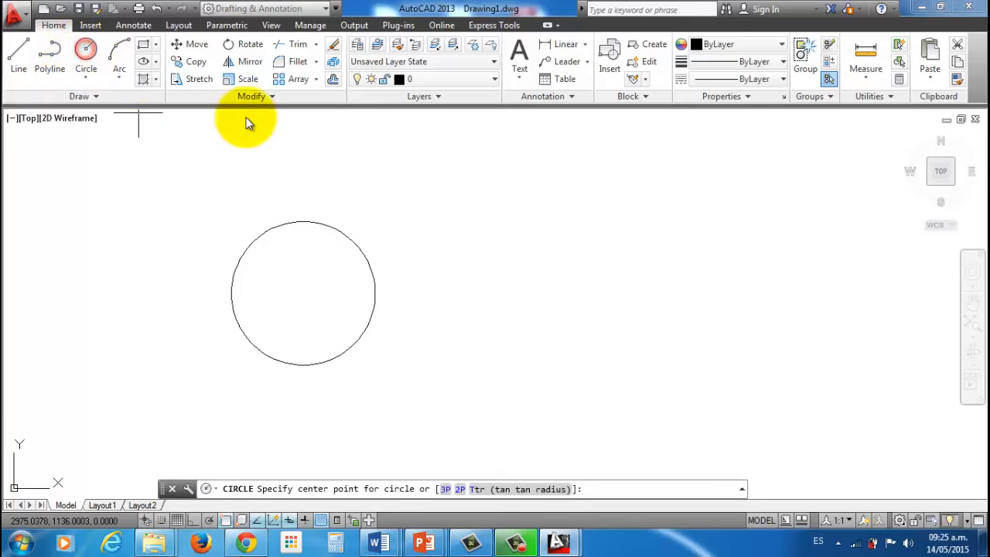
pyautogui.click(587, 300)
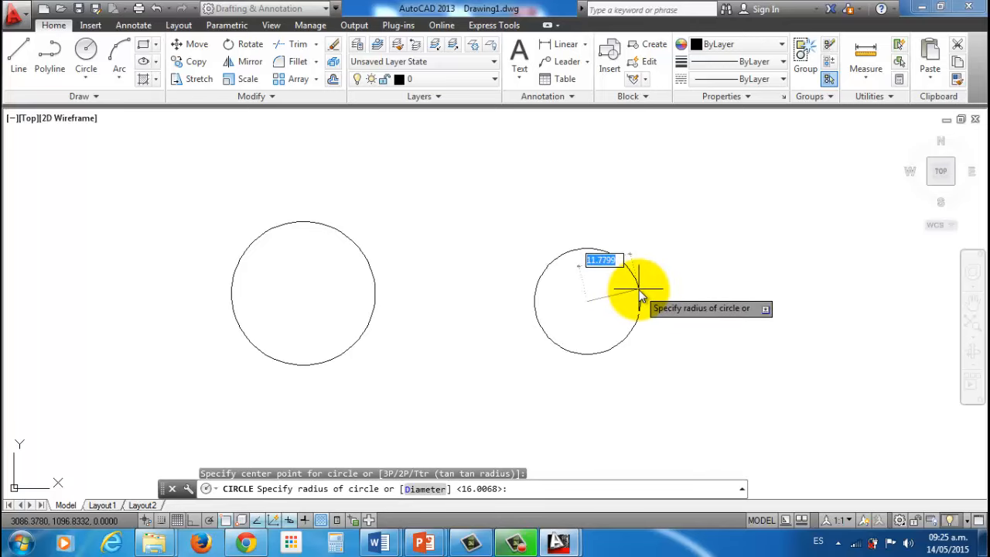
pyautogui.press('Return')
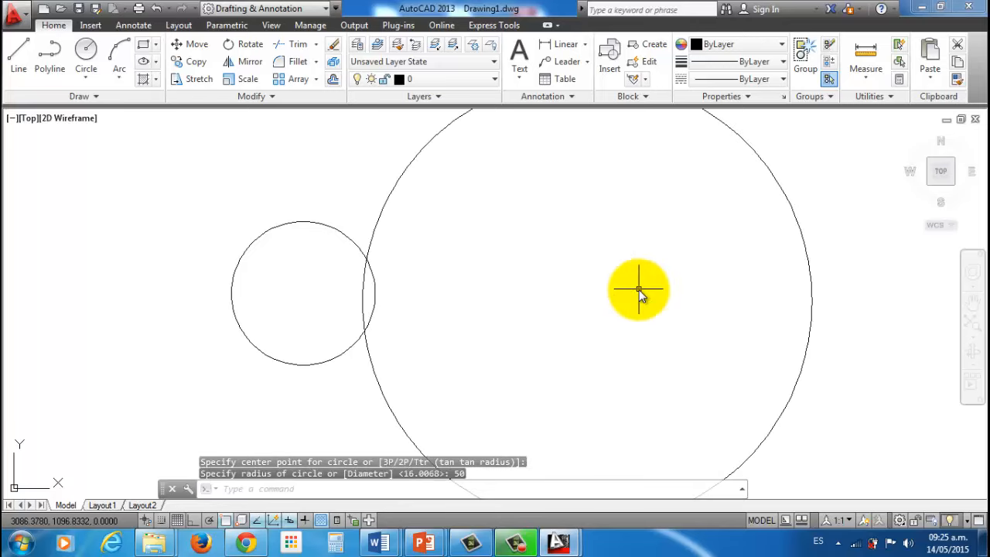
# With Ortho on, draw a vertical line about 39 units long to the right of the large circle
pyautogui.scroll(-2, 604, 268)
pyautogui.moveTo(611, 265)
pyautogui.mouseDown(button='middle')
pyautogui.moveTo(535, 270)
pyautogui.moveTo(547, 218)
pyautogui.mouseUp(button='middle')
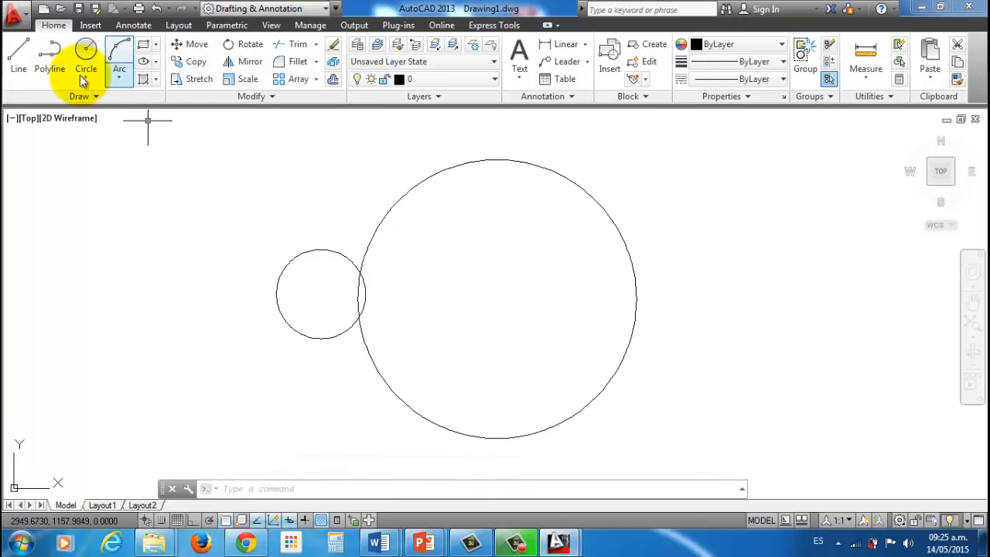
pyautogui.click(19, 63)
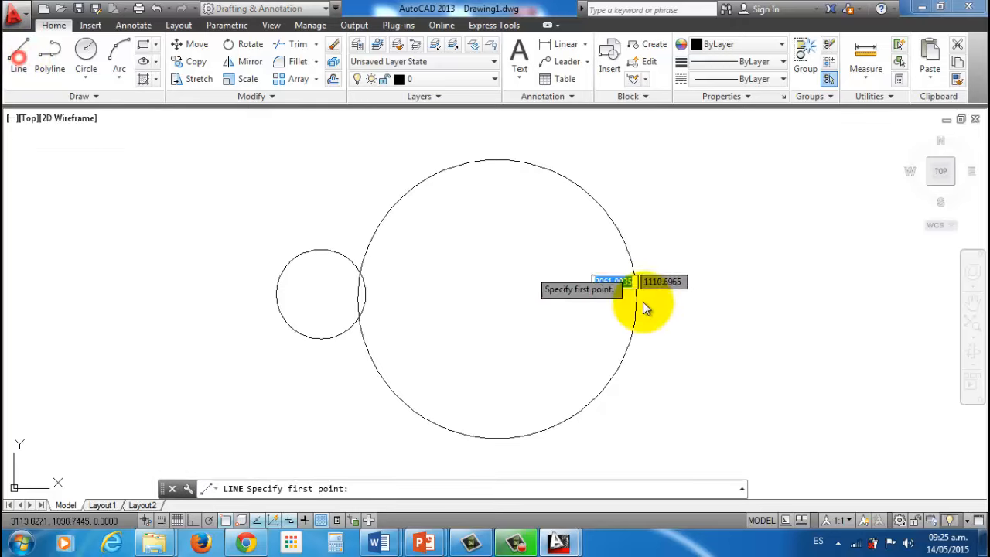
pyautogui.click(693, 237)
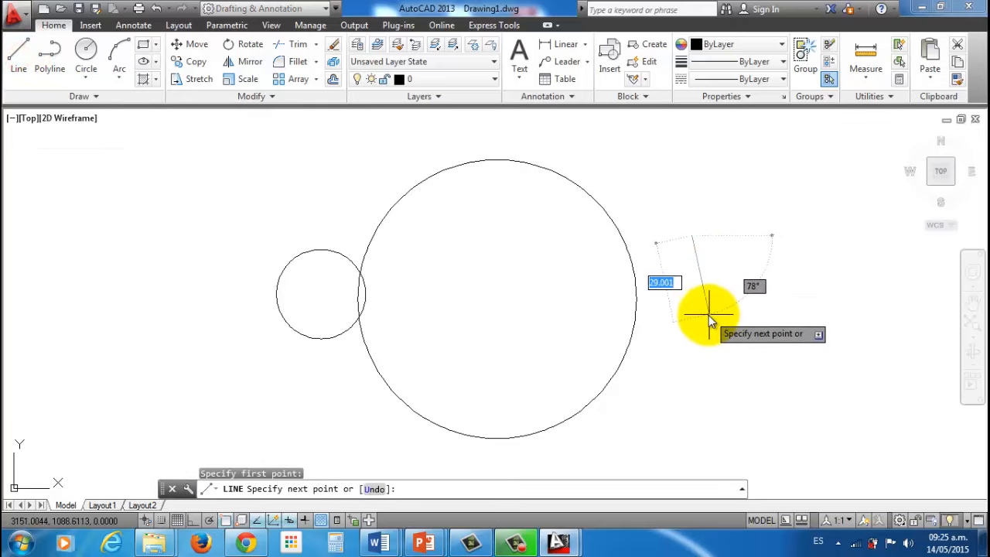
pyautogui.press('F8')
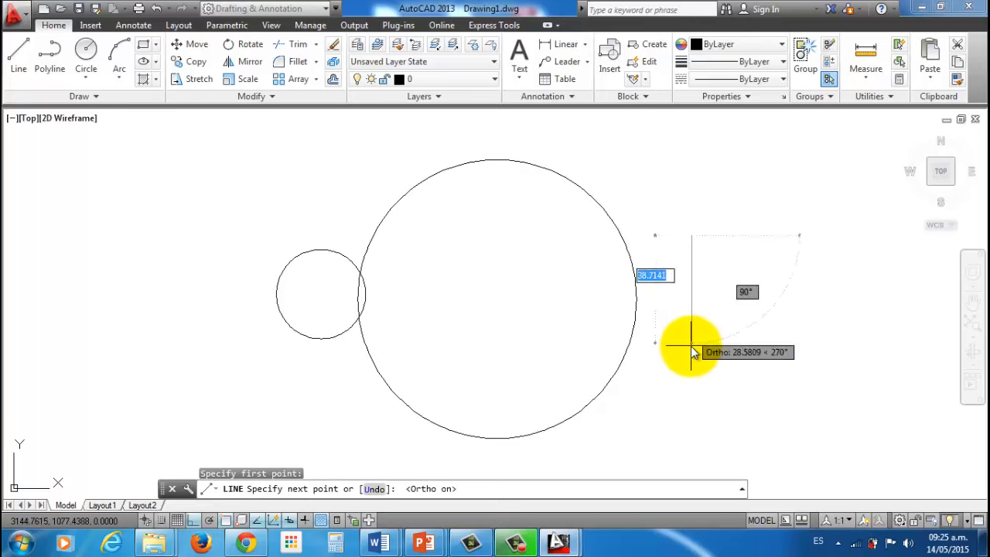
pyautogui.click(692, 346)
pyautogui.press('Return')
# Draw a second vertical line of similar length, parallel to the first and level with its upper end
pyautogui.moveTo(751, 323); pyautogui.dragTo(513, 318, button='middle')
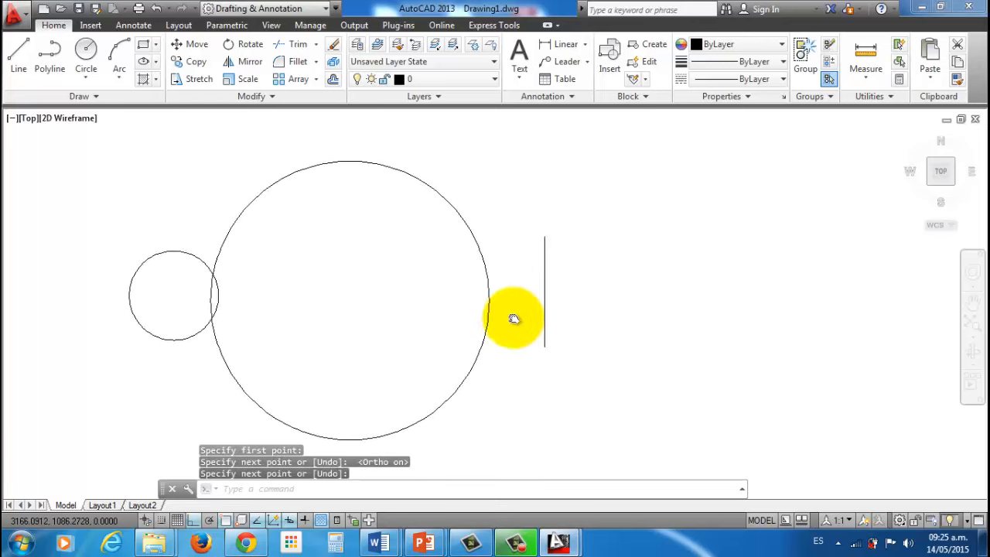
pyautogui.press('Return')
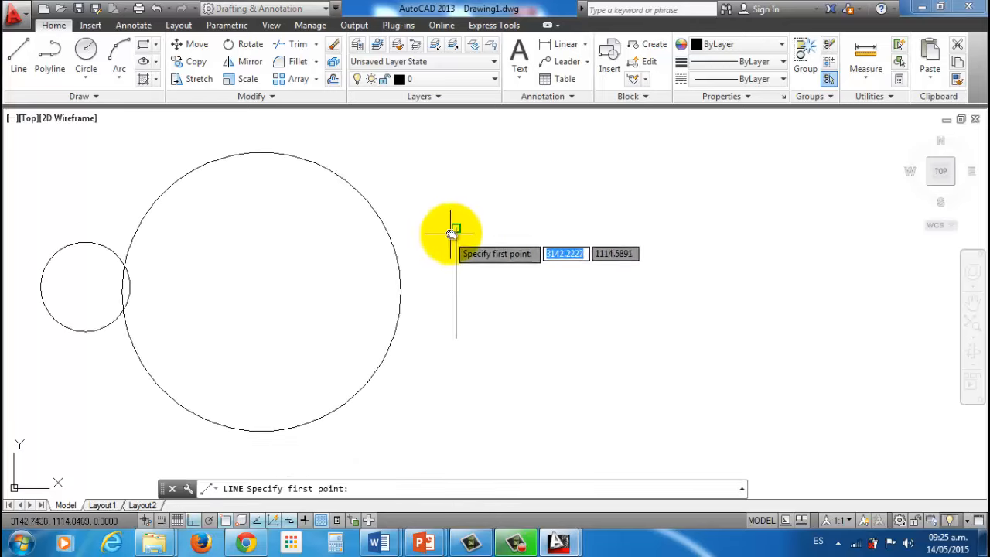
pyautogui.click(568, 229)
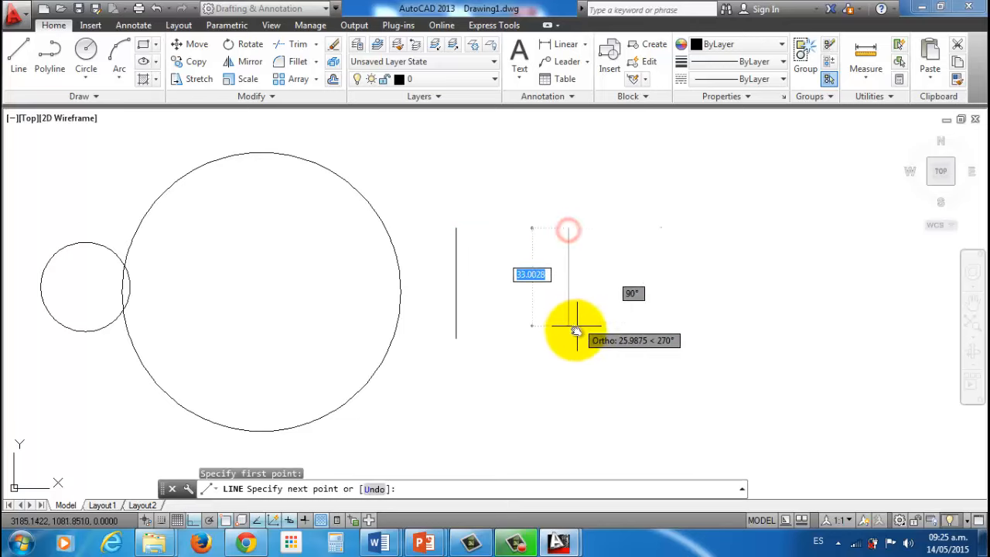
pyautogui.click(573, 337)
pyautogui.press('Return')
pyautogui.moveTo(621, 333); pyautogui.dragTo(553, 301, button='middle')
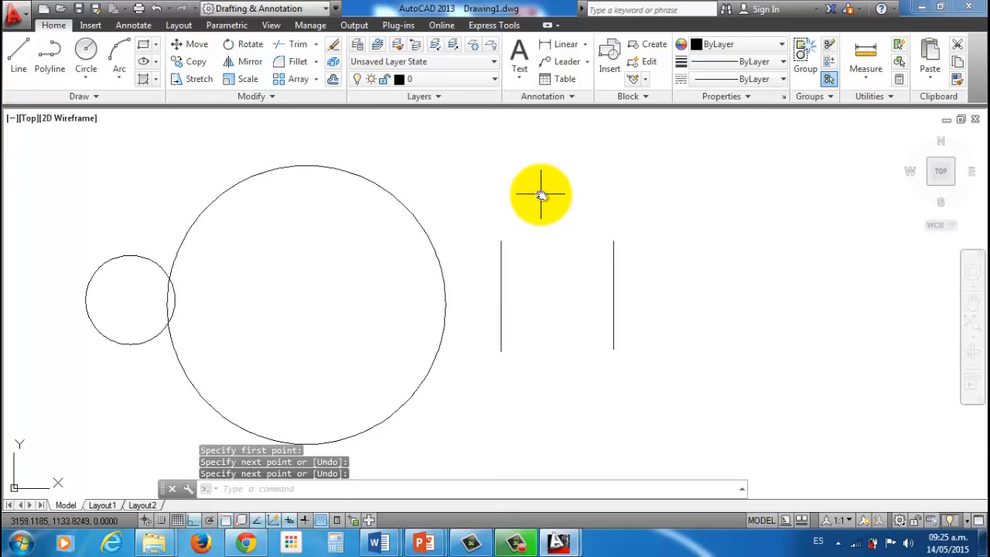
# Draw a 2-Point circle whose diameter spans the upper endpoints of the two vertical lines
pyautogui.click(92, 74)
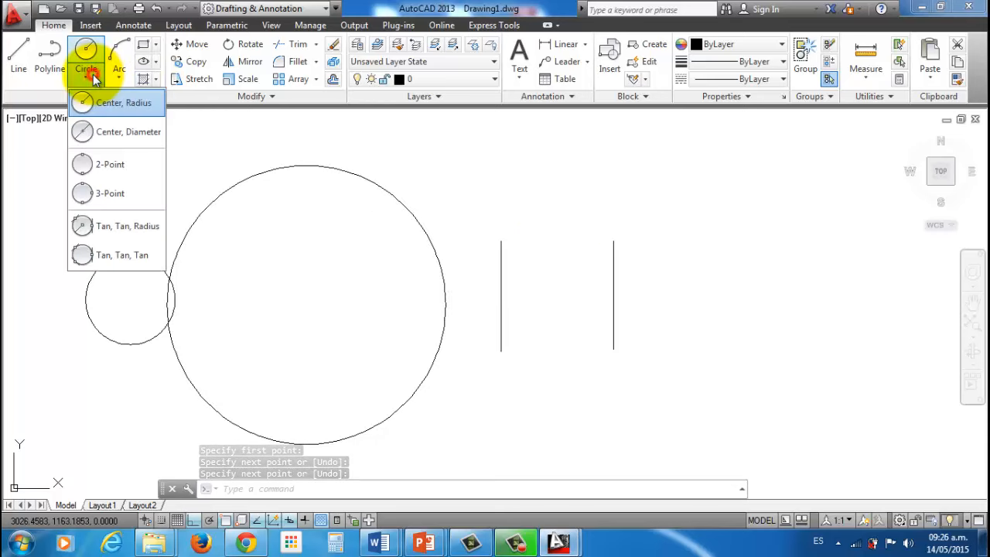
pyautogui.click(111, 166)
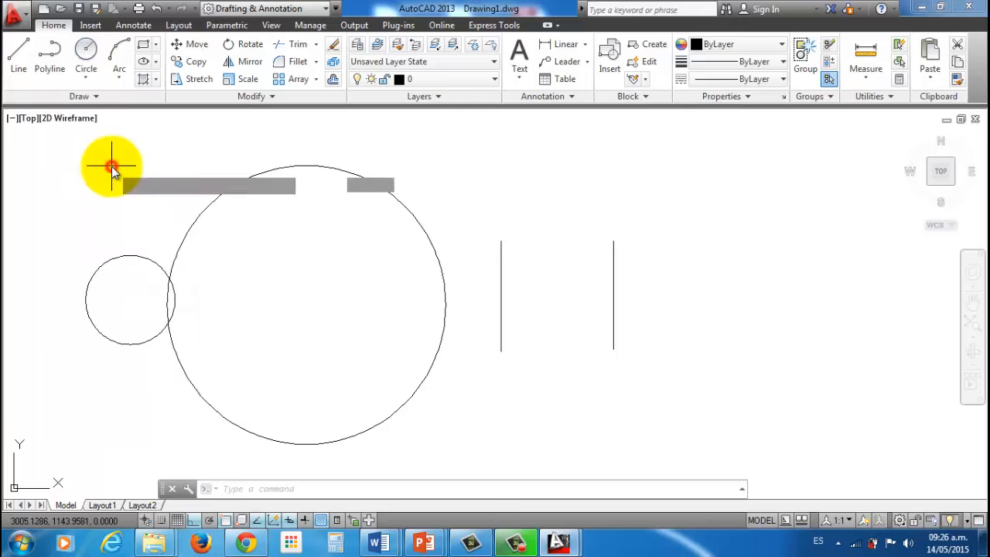
pyautogui.click(500, 243)
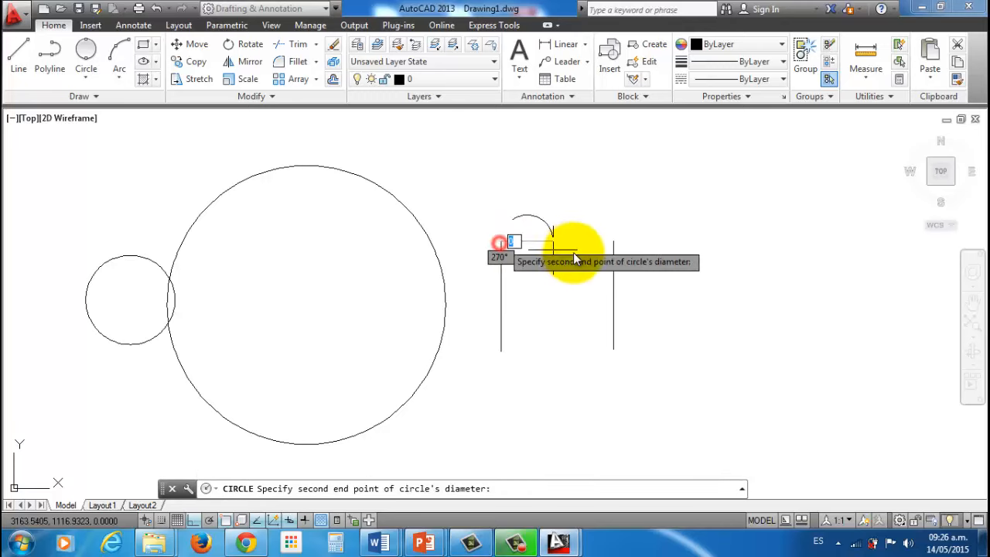
pyautogui.click(614, 245)
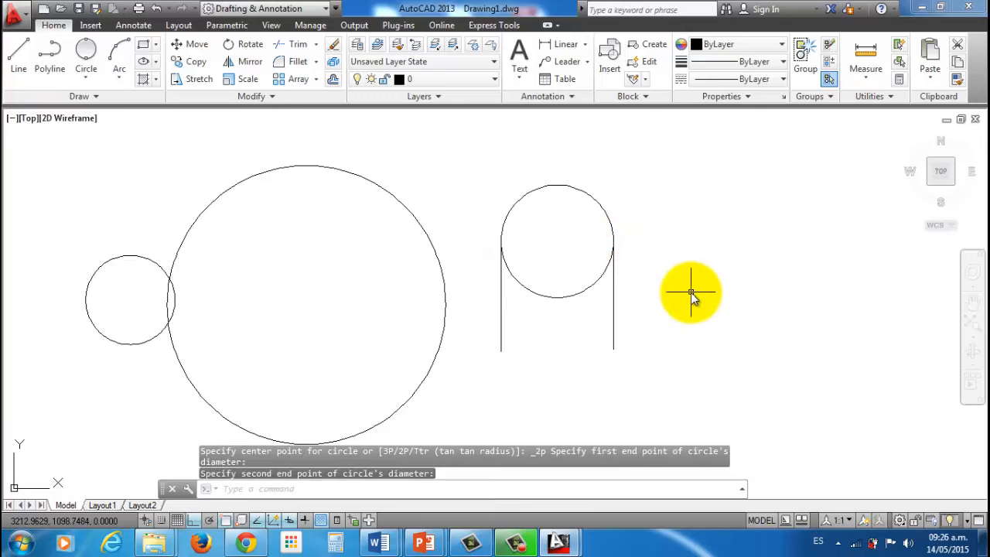
# Erase all three circles and both vertical lines with one crossing selection
pyautogui.click(93, 71)
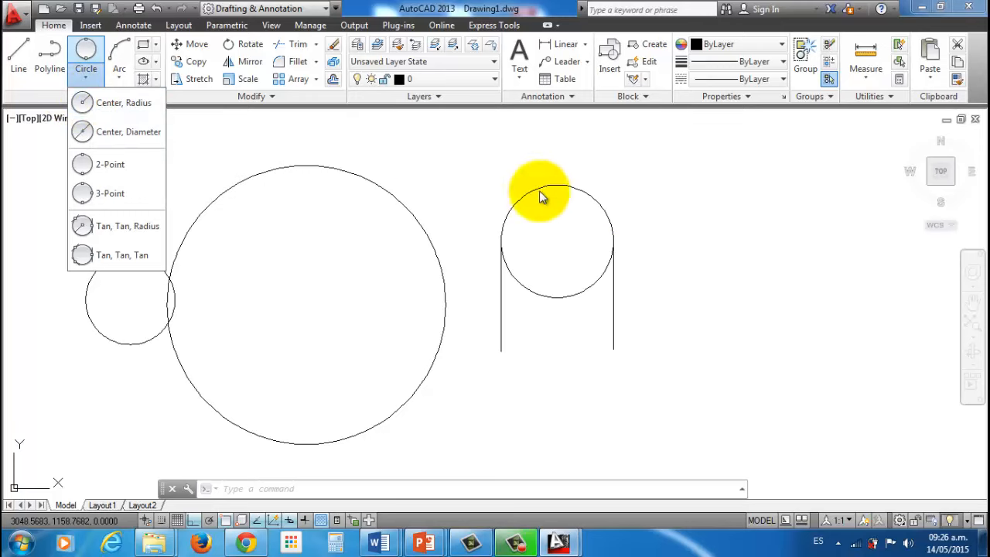
pyautogui.moveTo(481, 318); pyautogui.dragTo(639, 326, button='middle')
pyautogui.click(805, 426)
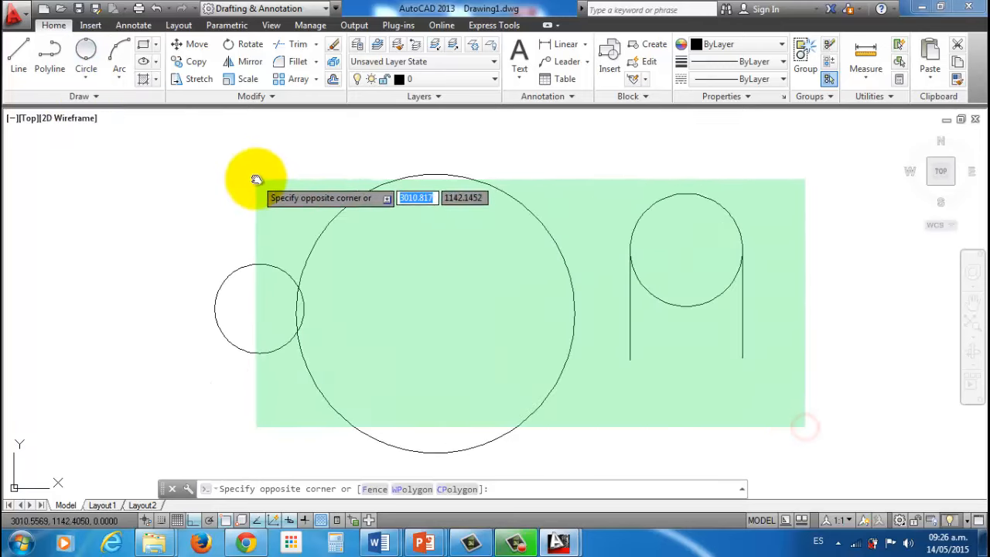
pyautogui.click(256, 179)
pyautogui.press('Delete')
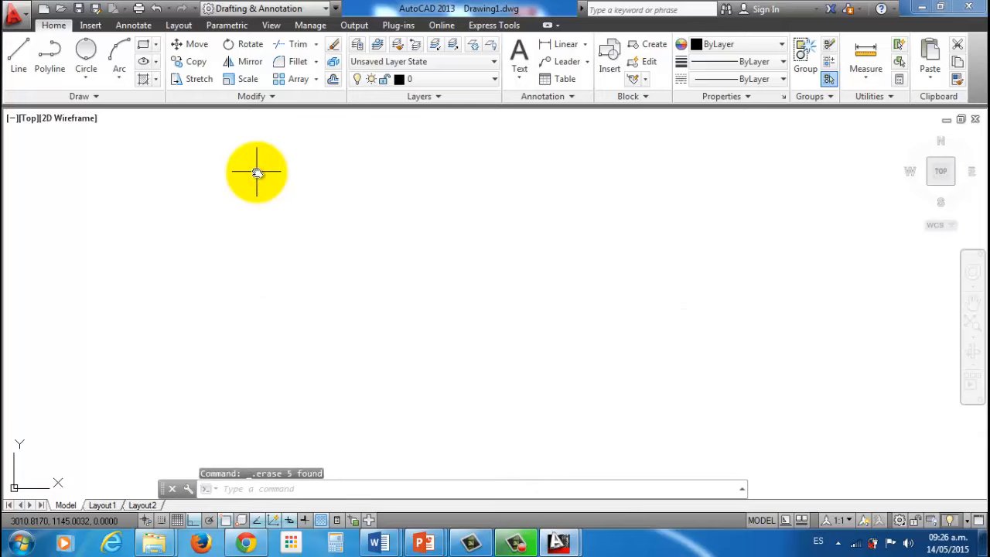
# Draw an upward-bulging 3-Point arc with Ortho off, ending at about the same height as its start point
pyautogui.click(120, 77)
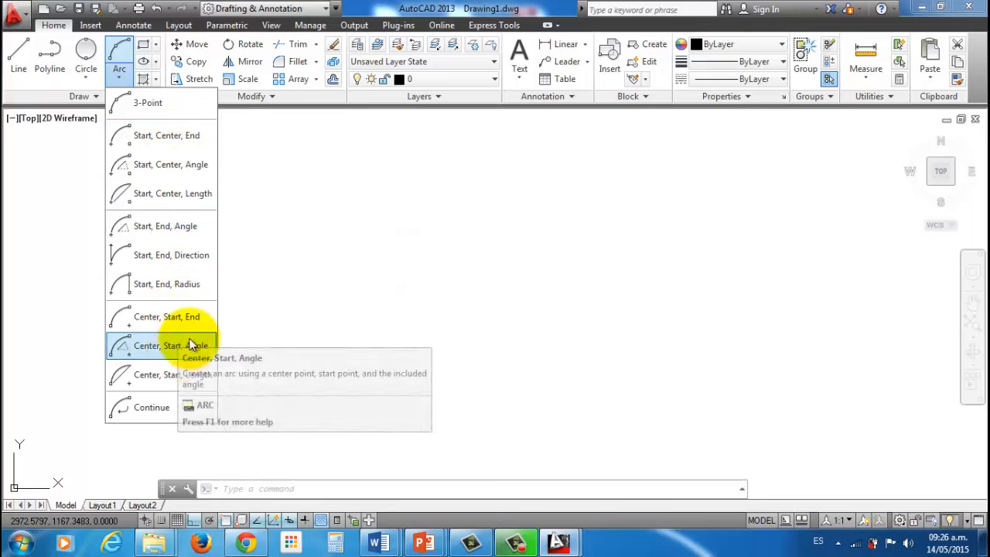
pyautogui.click(122, 53)
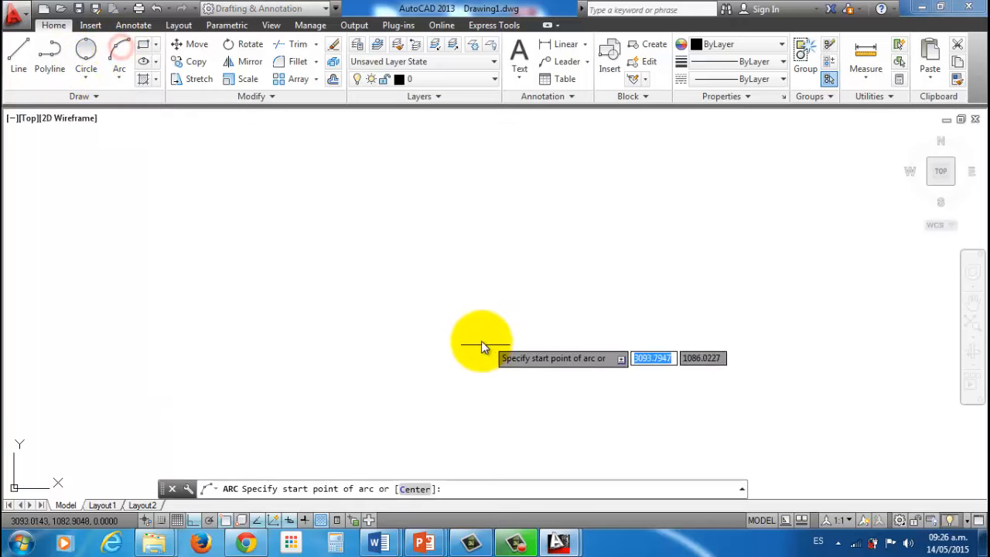
pyautogui.click(481, 338)
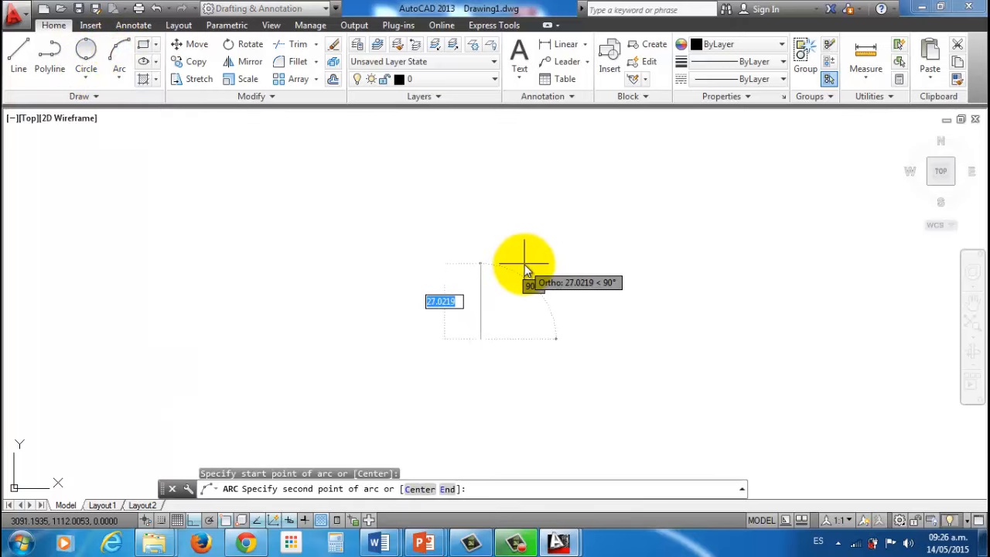
pyautogui.press('F8')
pyautogui.click(546, 247)
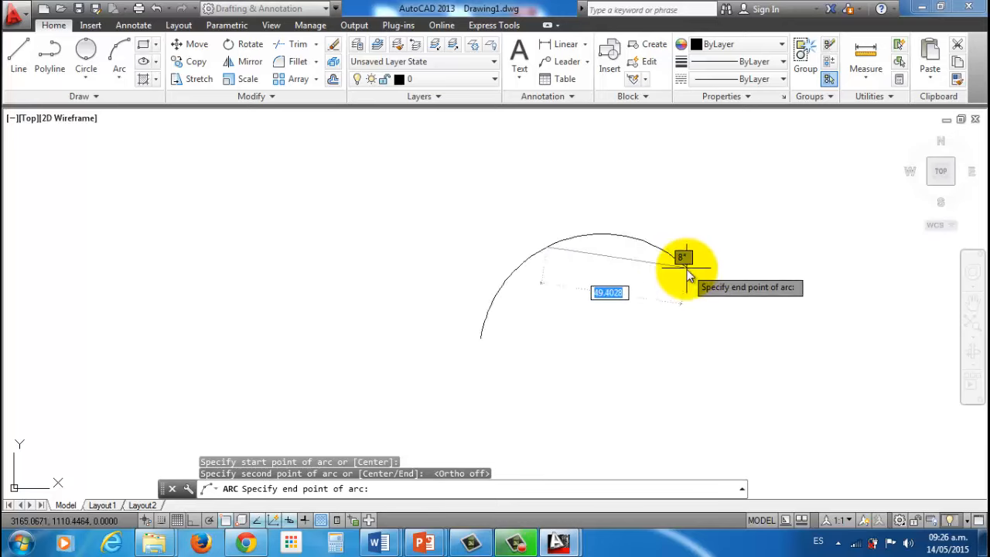
pyautogui.click(673, 333)
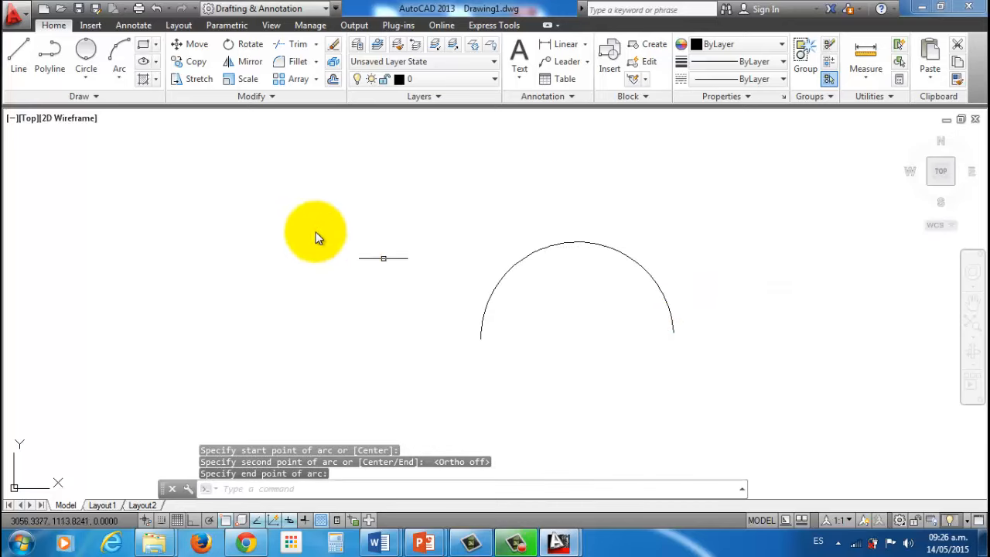
# With Ortho on, draw an L shape to the left of the arc: a vertical line down and a horizontal line to the right
pyautogui.click(18, 54)
pyautogui.click(225, 218)
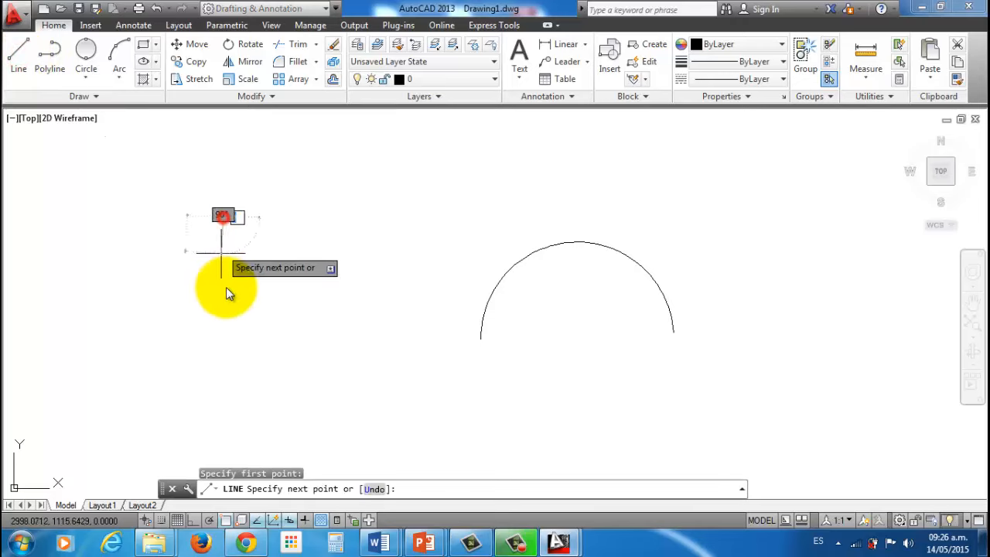
pyautogui.press('F8')
pyautogui.click(222, 350)
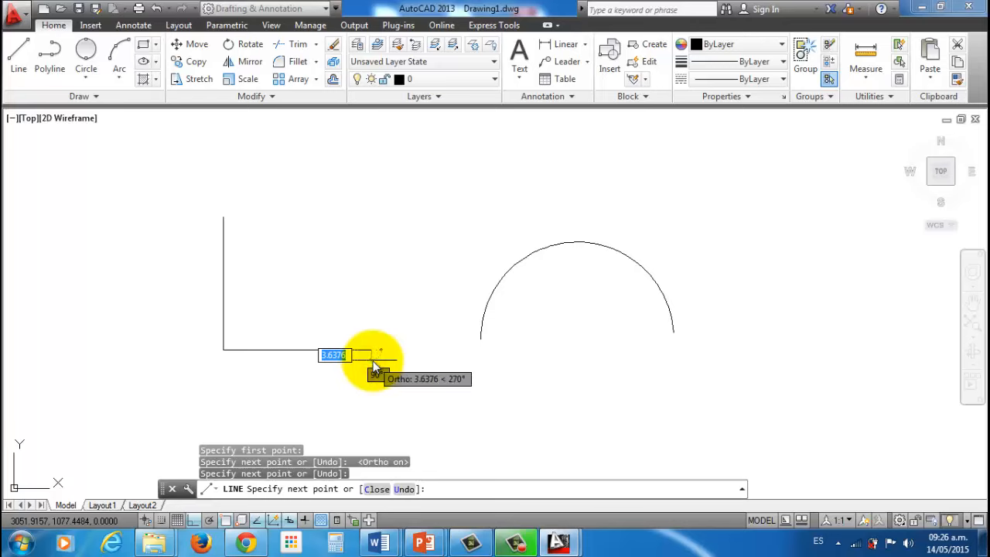
pyautogui.press('Return')
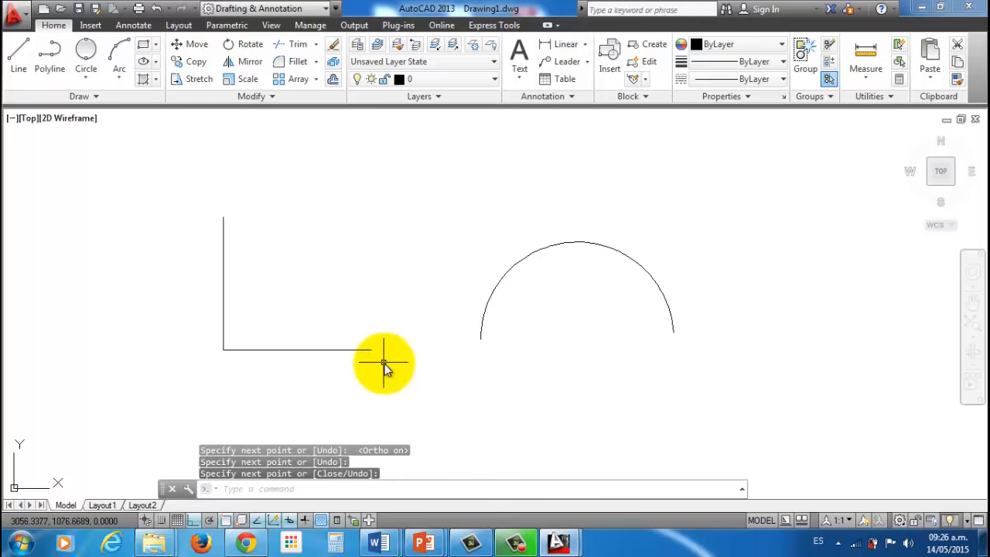
# Draw a Start, Center, End arc from the horizontal line's free end, centered on the L's corner, toward the vertical line's upper end
pyautogui.click(119, 75)
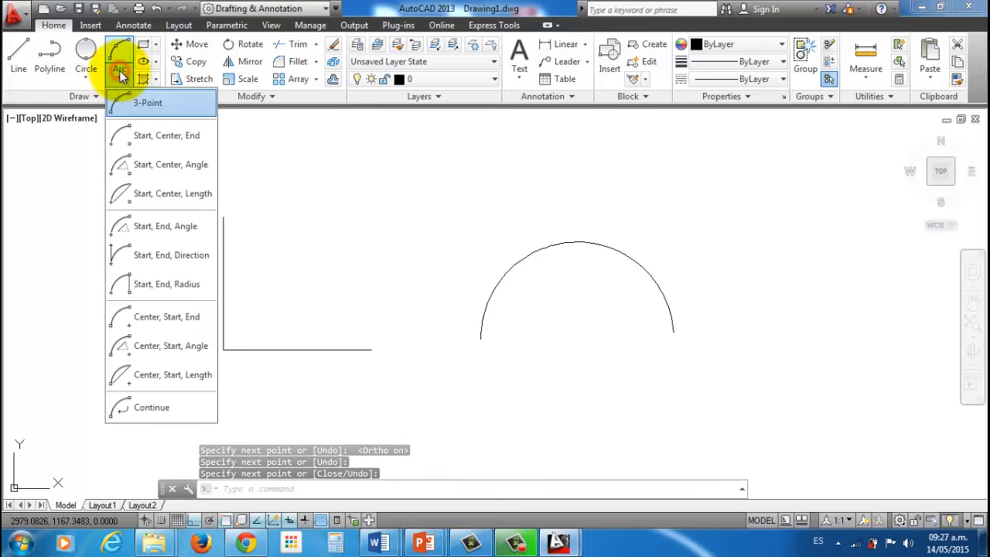
pyautogui.click(177, 140)
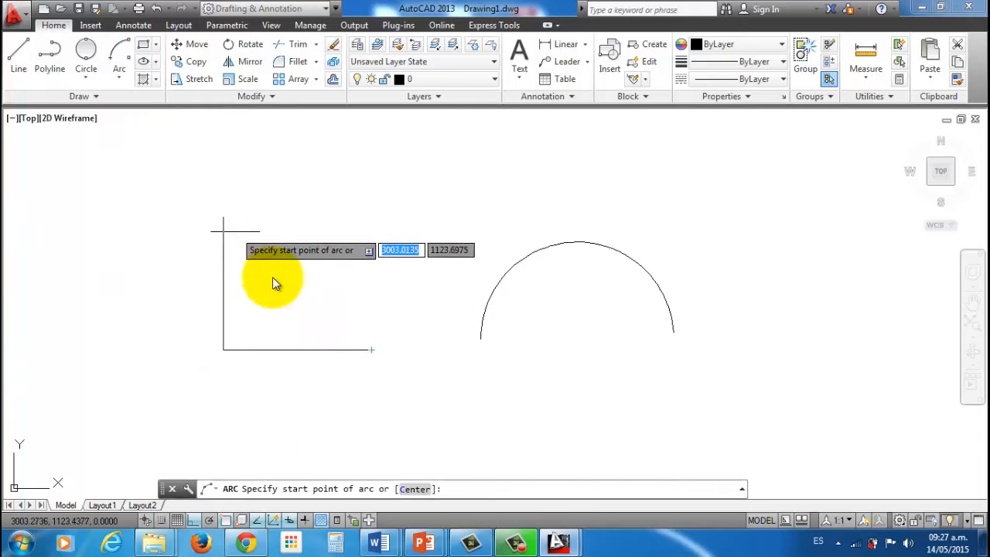
pyautogui.click(373, 349)
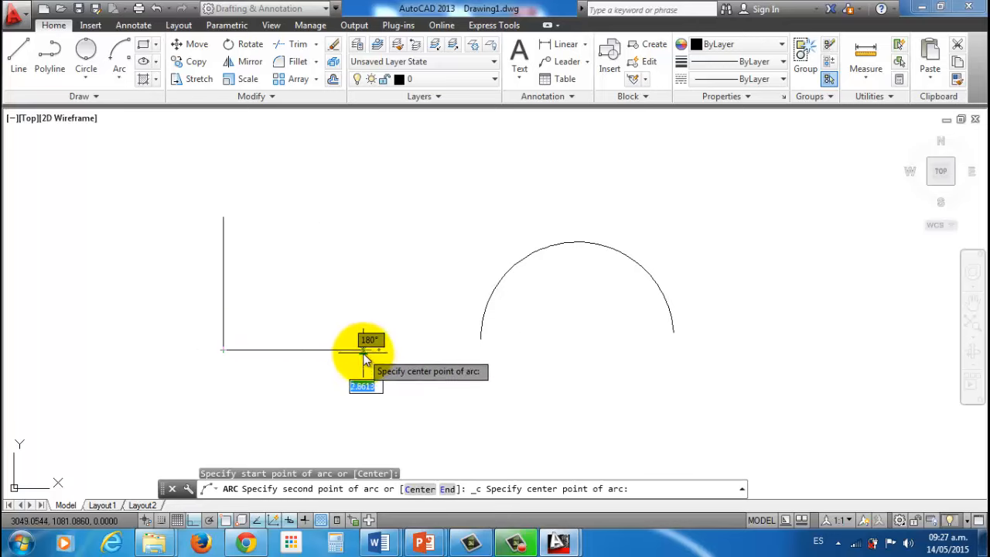
pyautogui.click(223, 350)
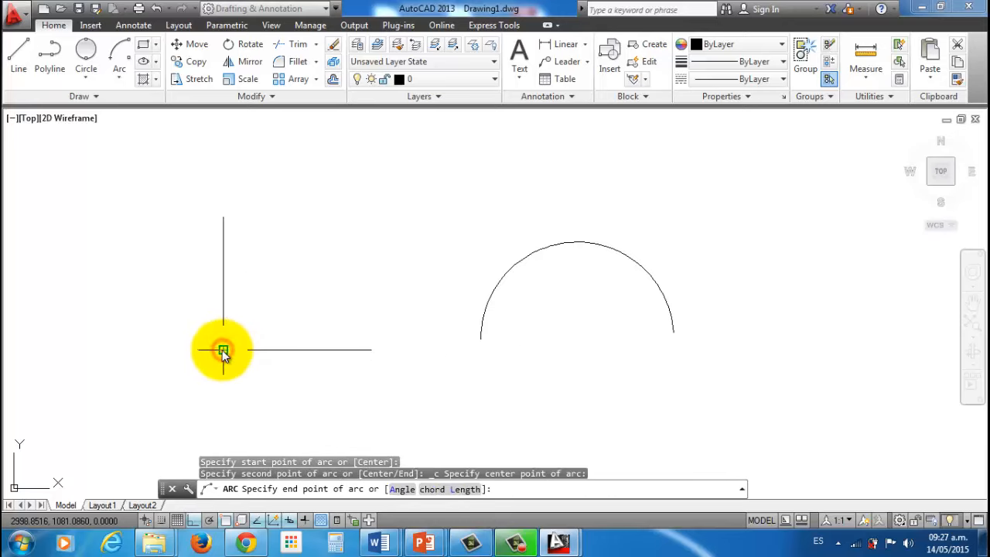
pyautogui.click(224, 217)
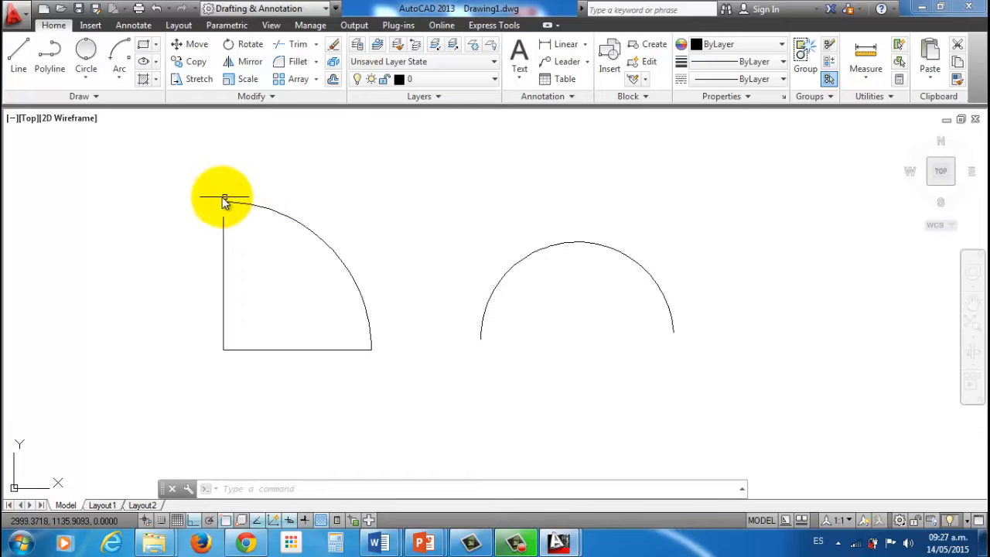
# Stretch the vertical line's upper end up to the arc's upper endpoint to close the quarter-circle shape
pyautogui.scroll(4, 224, 200)
pyautogui.scroll(-4, 266, 215)
pyautogui.scroll(2, 258, 215)
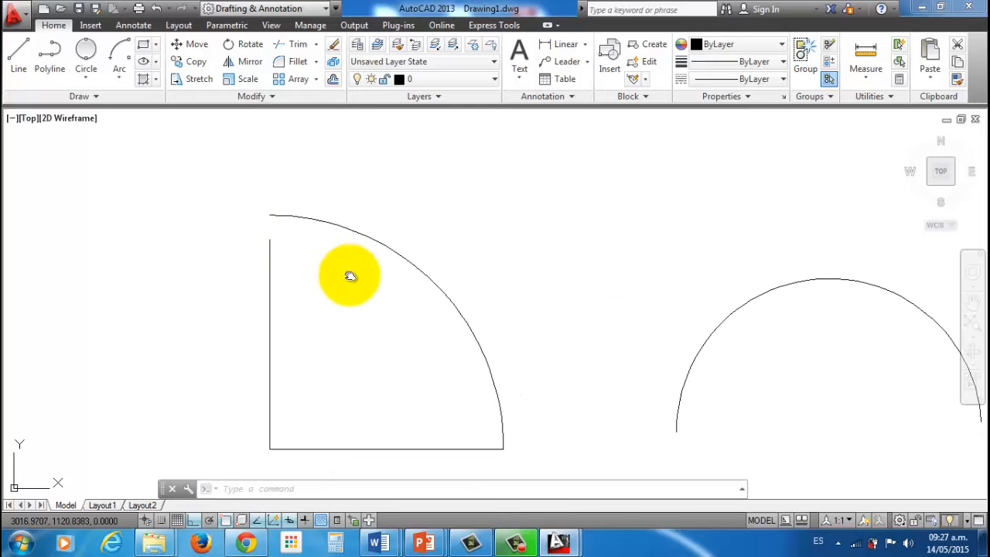
pyautogui.scroll(2, 430, 277)
pyautogui.moveTo(350, 276); pyautogui.dragTo(464, 276, button='middle')
pyautogui.scroll(-2, 378, 265)
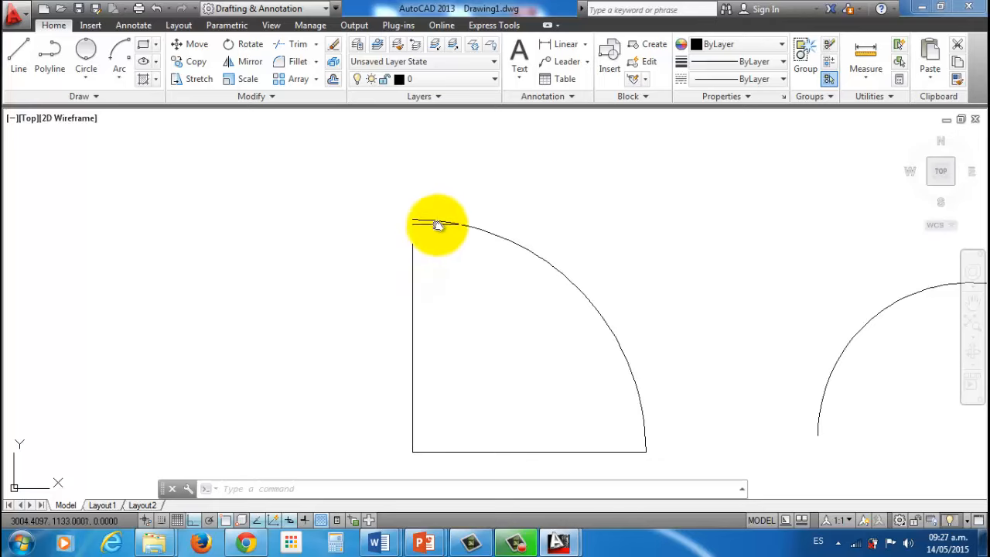
pyautogui.click(412, 272)
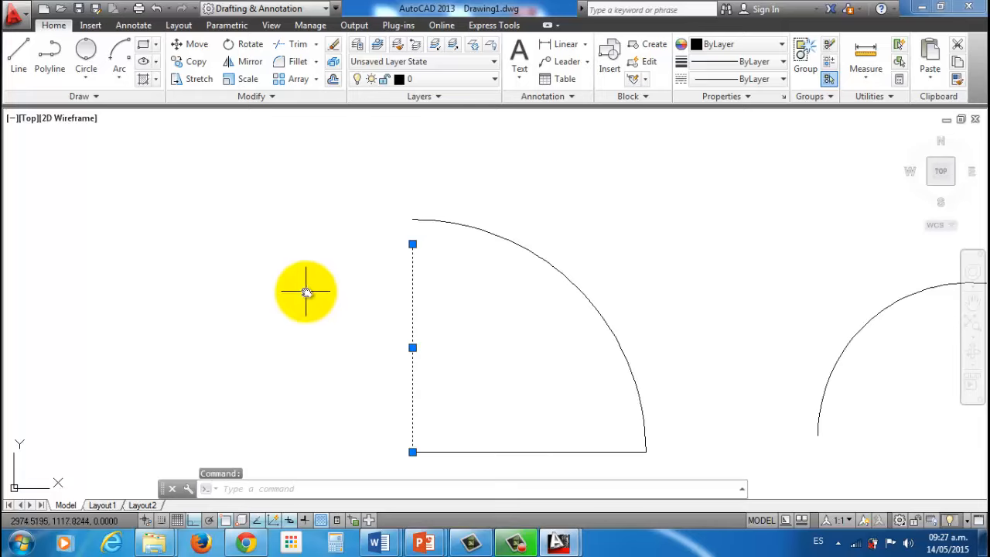
pyautogui.click(412, 240)
pyautogui.click(414, 222)
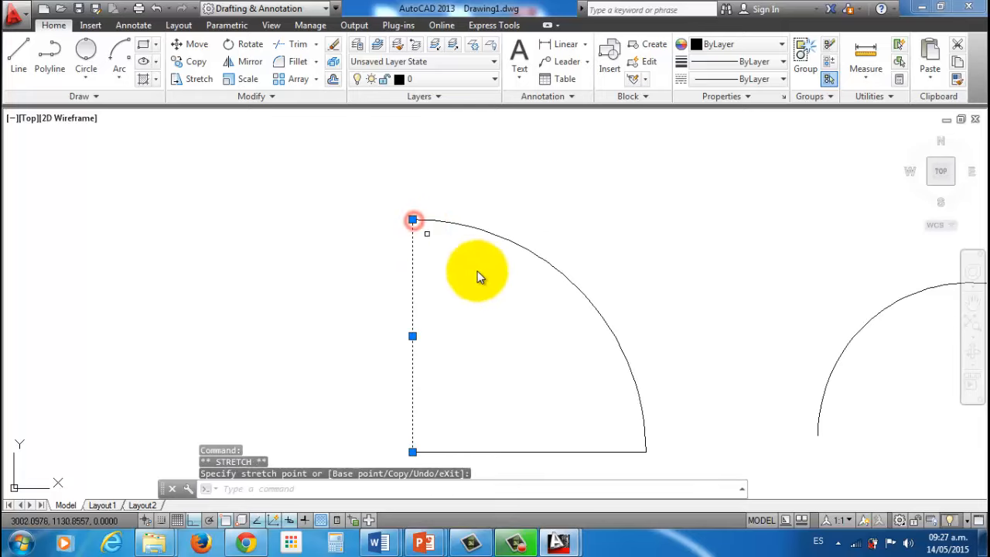
pyautogui.press('Escape')
# Erase both arcs and the two straight lines with one crossing selection
pyautogui.scroll(-2, 481, 331)
pyautogui.moveTo(481, 331); pyautogui.dragTo(387, 291, button='middle')
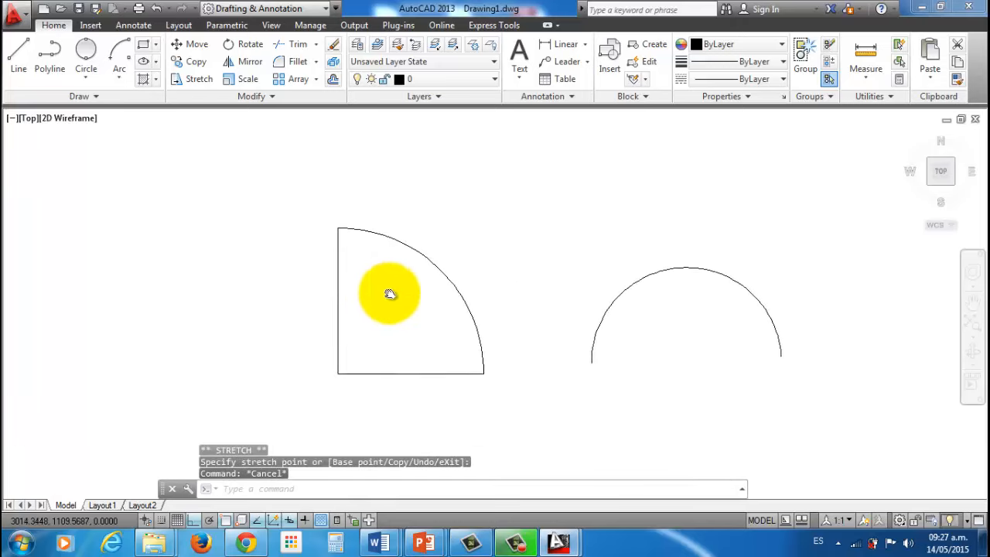
pyautogui.scroll(4, 335, 232)
pyautogui.scroll(-2, 389, 205)
pyautogui.scroll(-2, 427, 259)
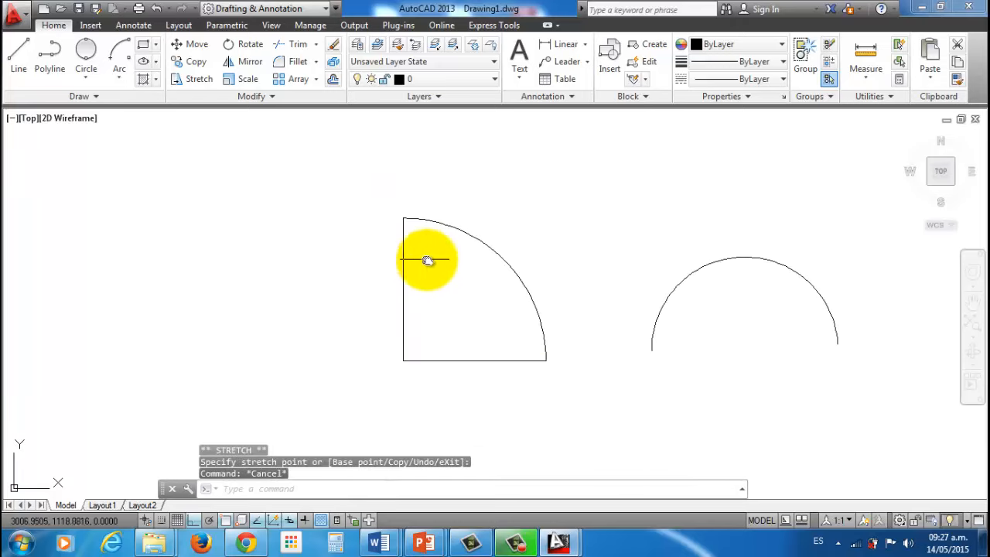
pyautogui.scroll(2, 524, 338)
pyautogui.scroll(3, 593, 389)
pyautogui.scroll(-5, 588, 379)
pyautogui.moveTo(588, 379); pyautogui.dragTo(380, 327, button='middle')
pyautogui.click(755, 422)
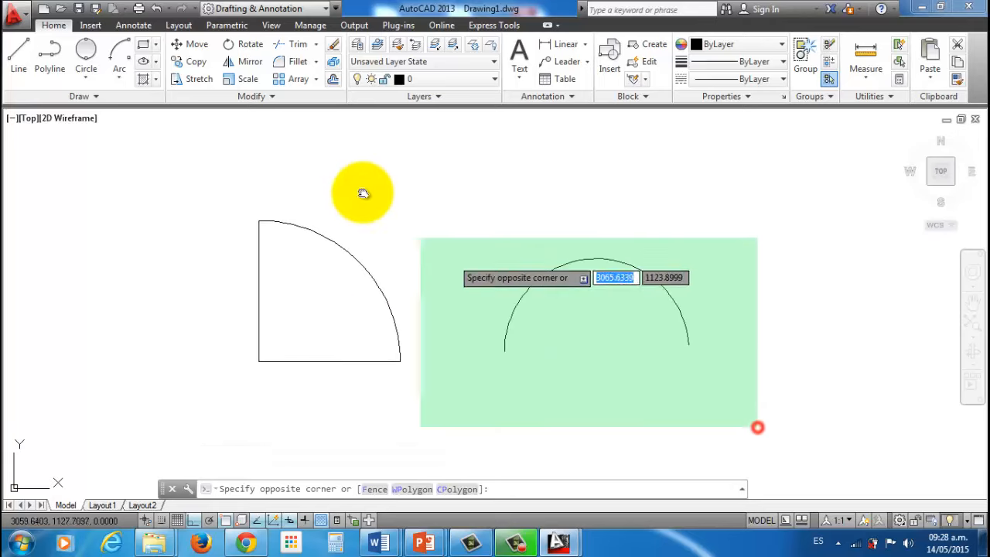
pyautogui.click(202, 170)
pyautogui.press('Delete')
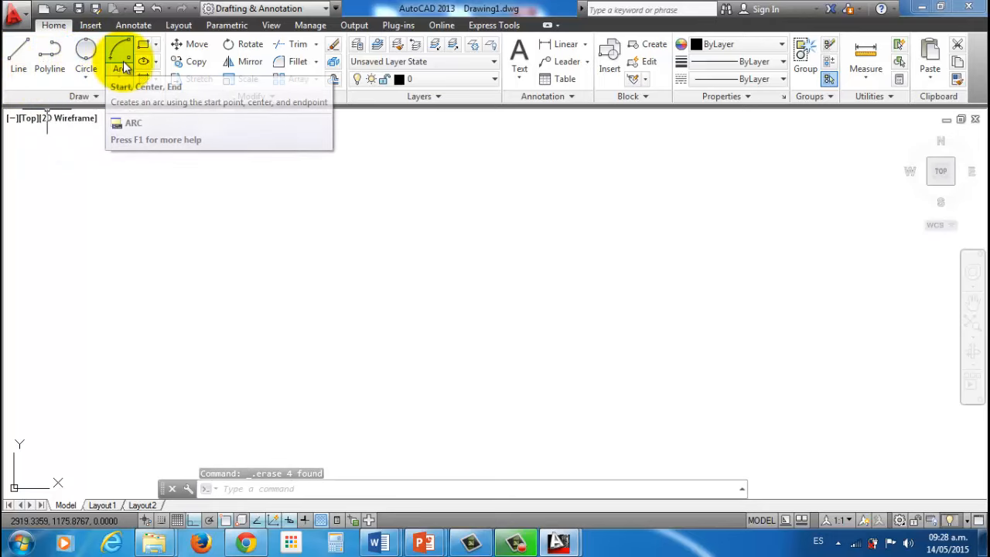
# Draw a freehand rectangle, slightly wider than tall, by picking its lower-left and upper-right corners
pyautogui.click(157, 45)
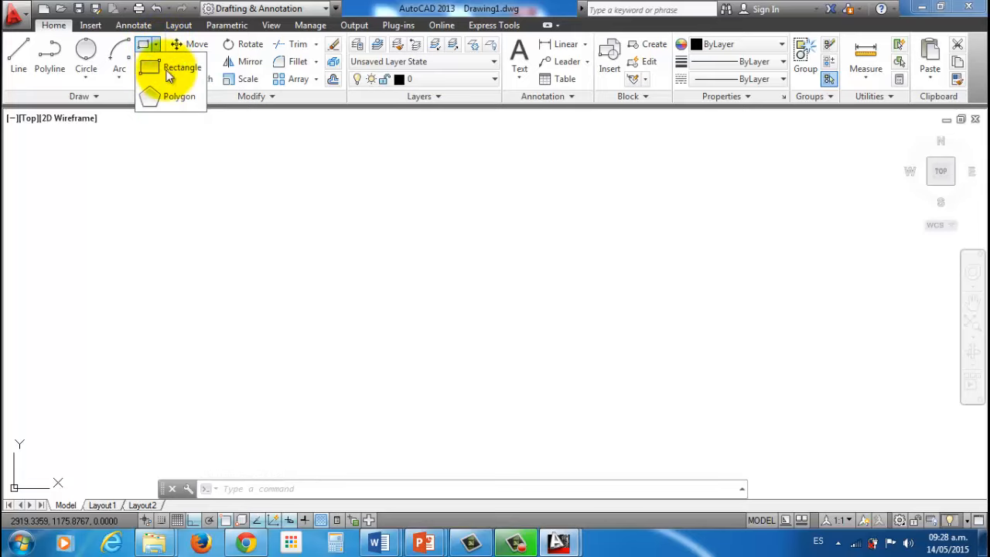
pyautogui.click(166, 66)
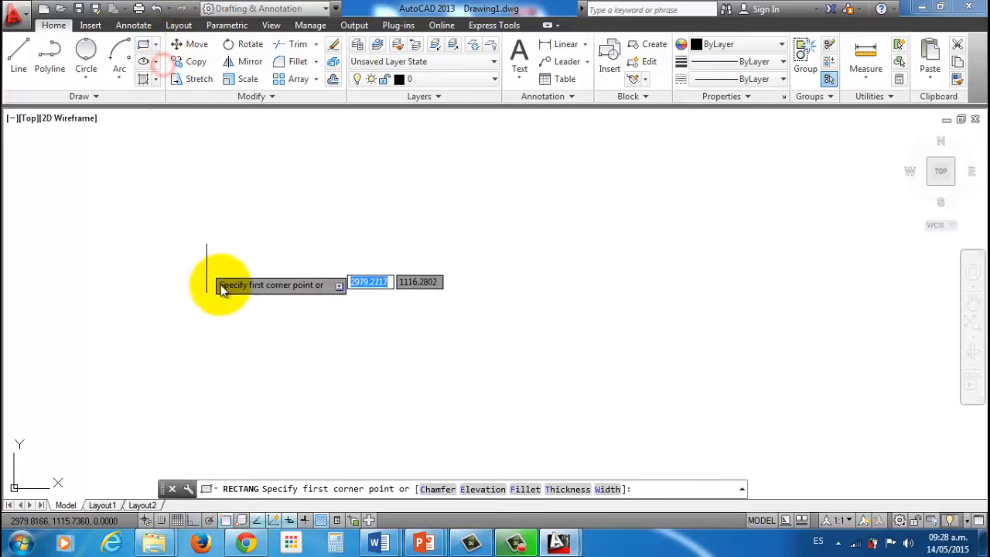
pyautogui.click(227, 338)
pyautogui.click(351, 232)
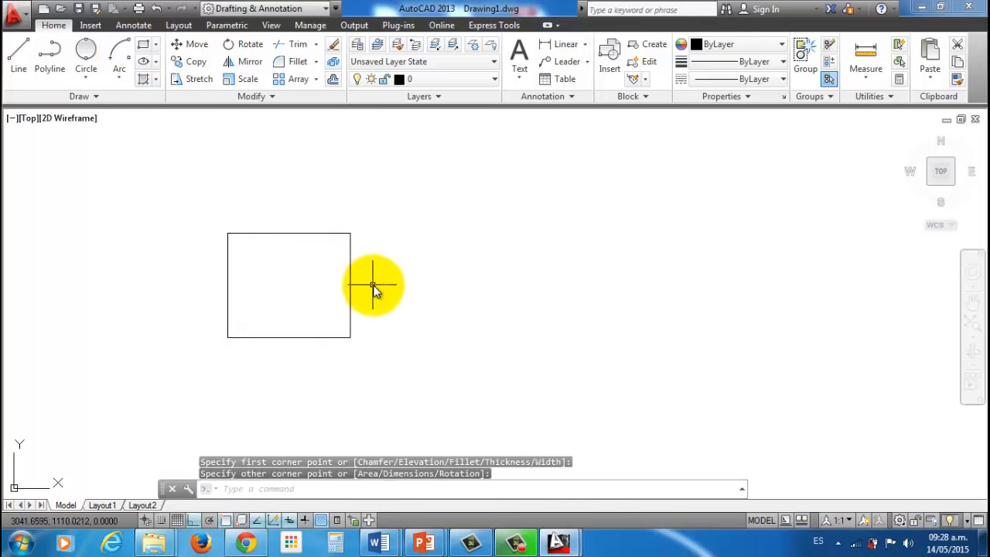
# Draw a 50 by 50 square to the right of the first rectangle, using typed dimensions for the opposite corner
pyautogui.moveTo(376, 283)
pyautogui.mouseDown(button='middle')
pyautogui.moveTo(267, 255)
pyautogui.moveTo(253, 240)
pyautogui.mouseUp(button='middle')
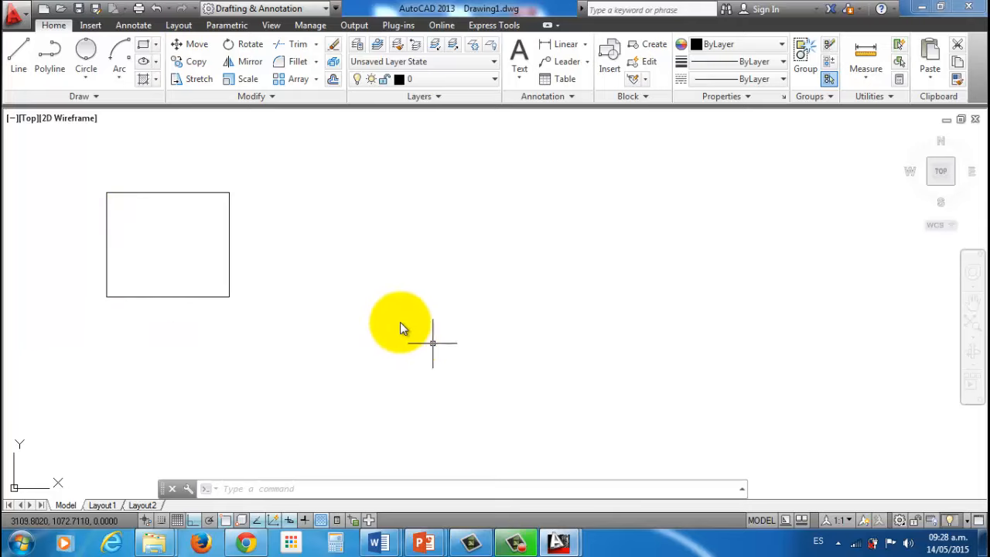
pyautogui.click(145, 46)
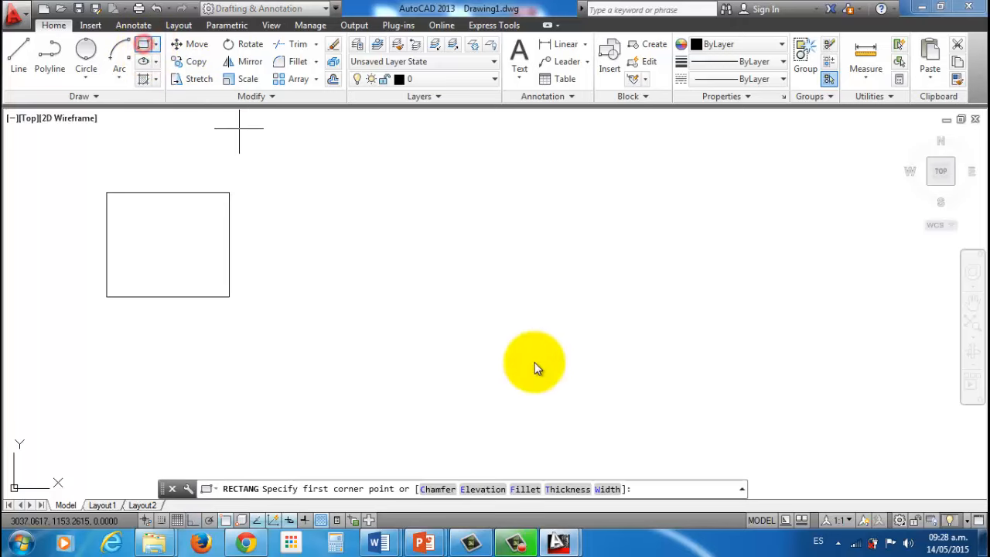
pyautogui.click(453, 333)
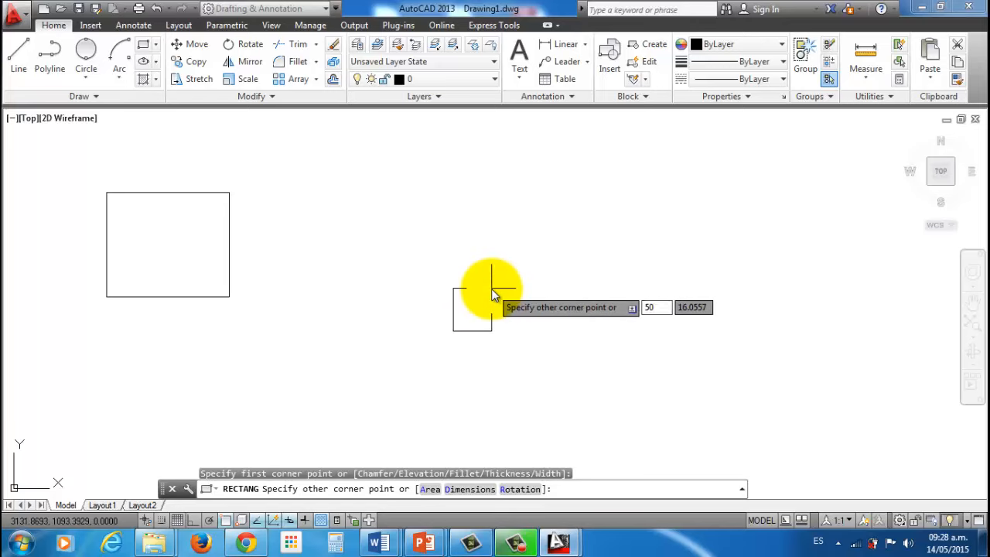
pyautogui.press('Tab')
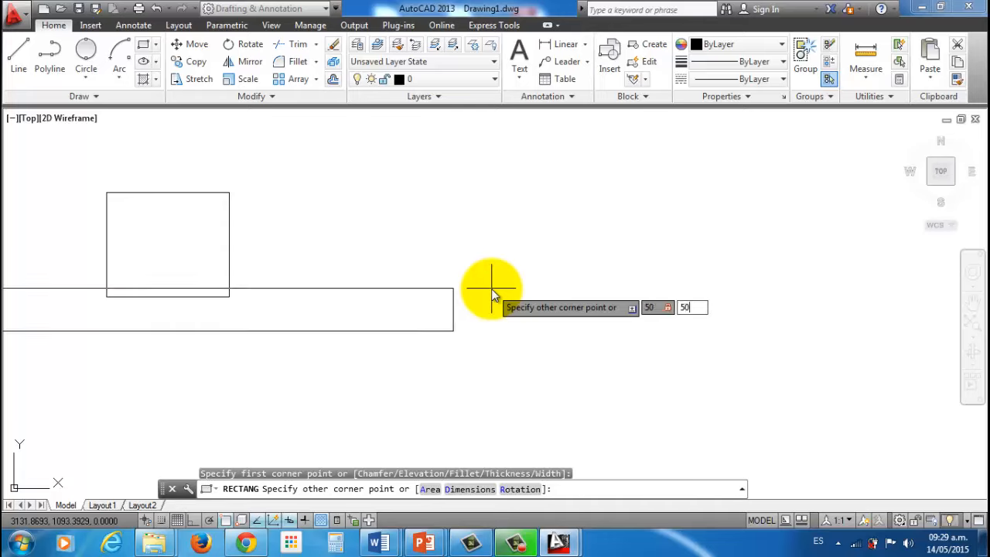
pyautogui.write('50')
pyautogui.press('Return')
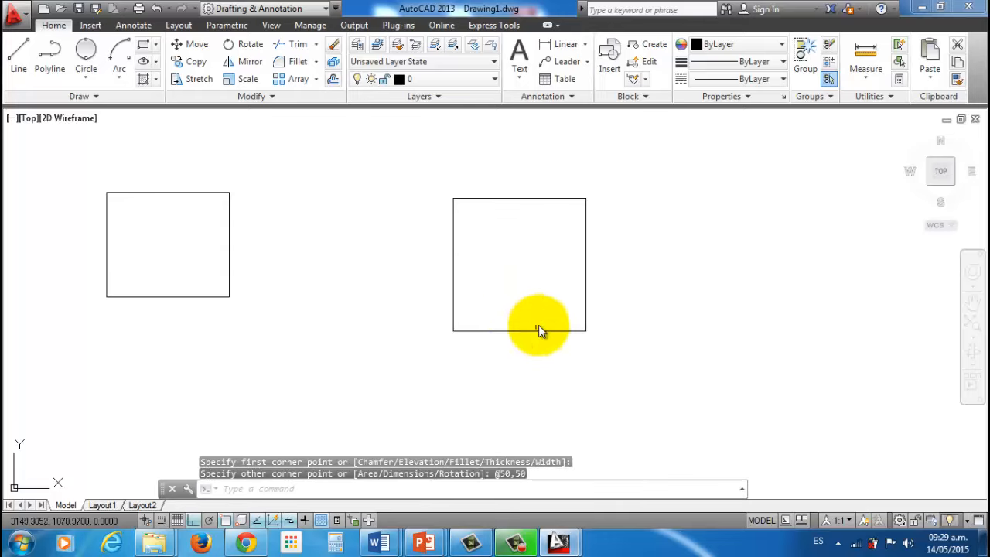
pyautogui.moveTo(504, 312)
pyautogui.mouseDown(button='middle')
pyautogui.moveTo(353, 287)
pyautogui.moveTo(317, 292)
pyautogui.mouseUp(button='middle')
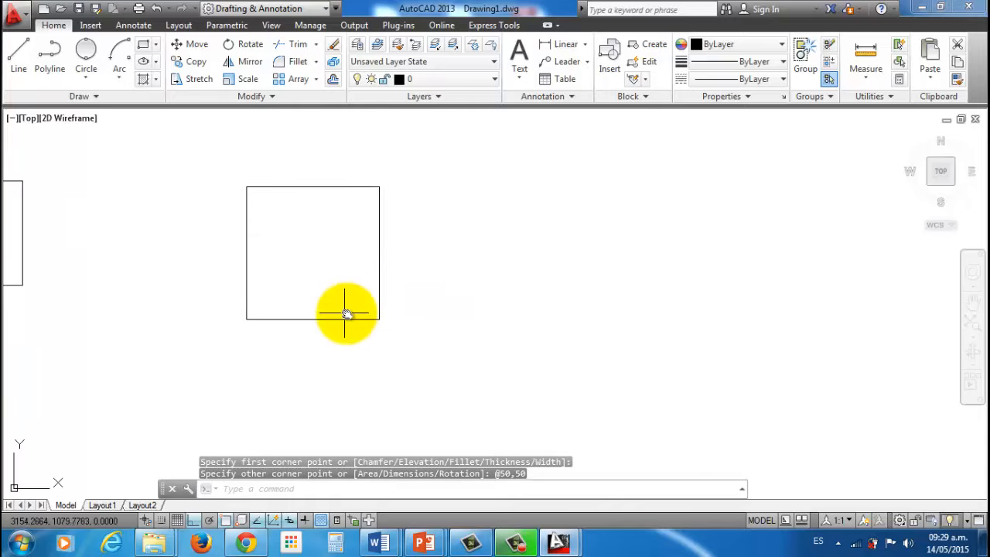
pyautogui.click(373, 319)
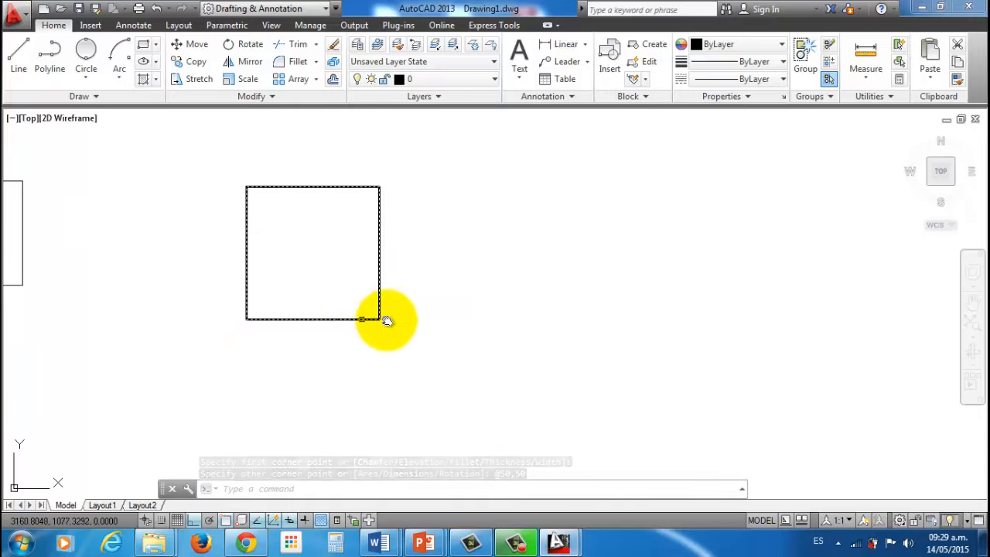
pyautogui.press('Escape')
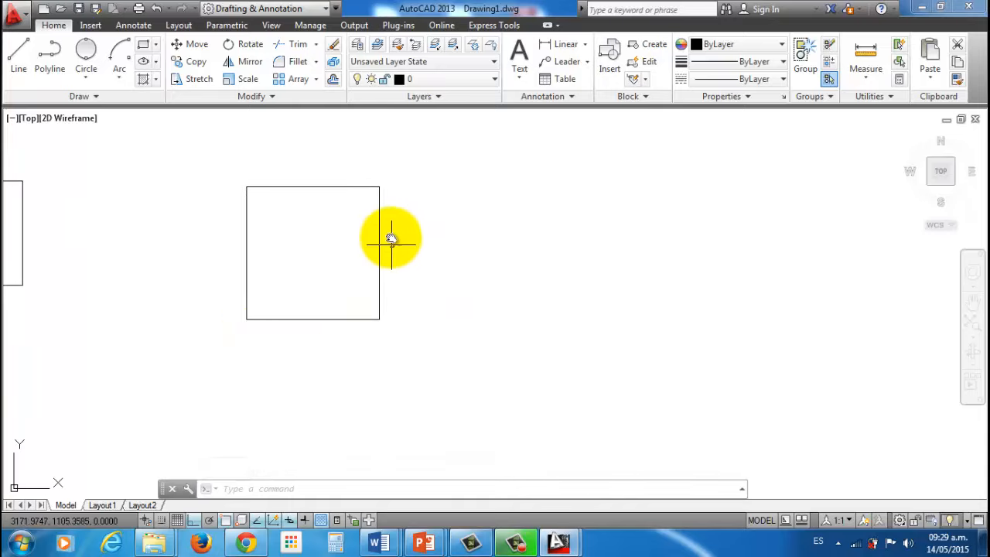
# Draw a rectangle 50 wide and 25 high to the right of the square
pyautogui.click(144, 46)
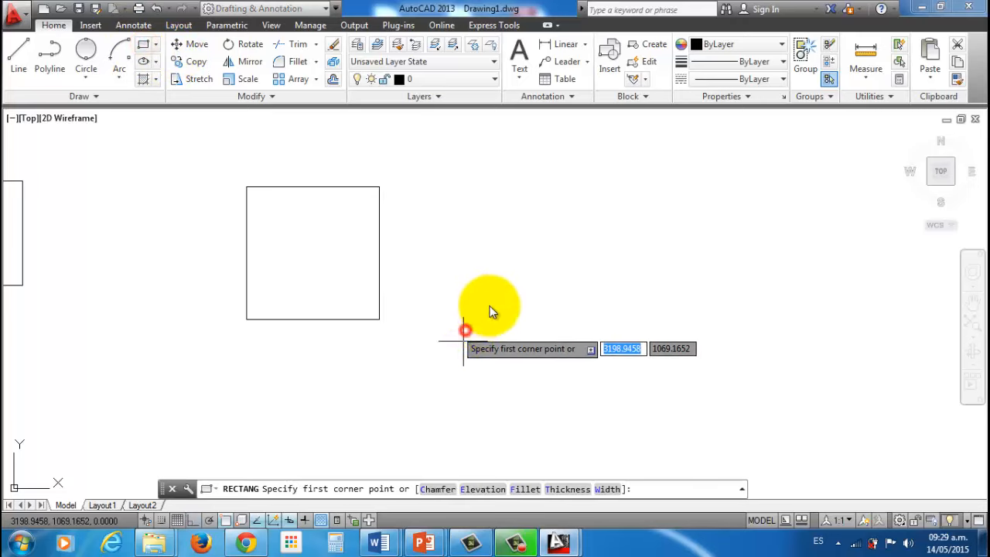
pyautogui.click(465, 329)
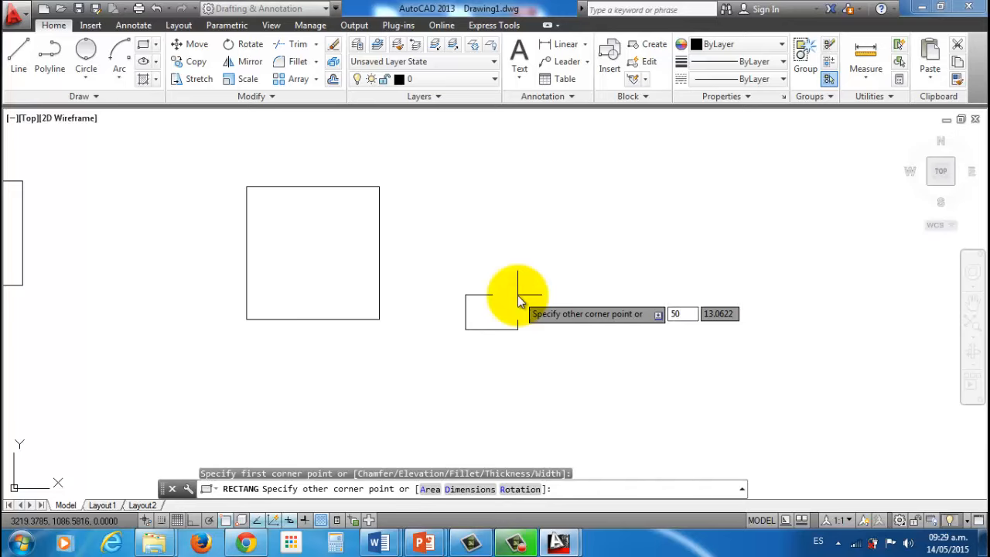
pyautogui.write('50')
pyautogui.press('Tab')
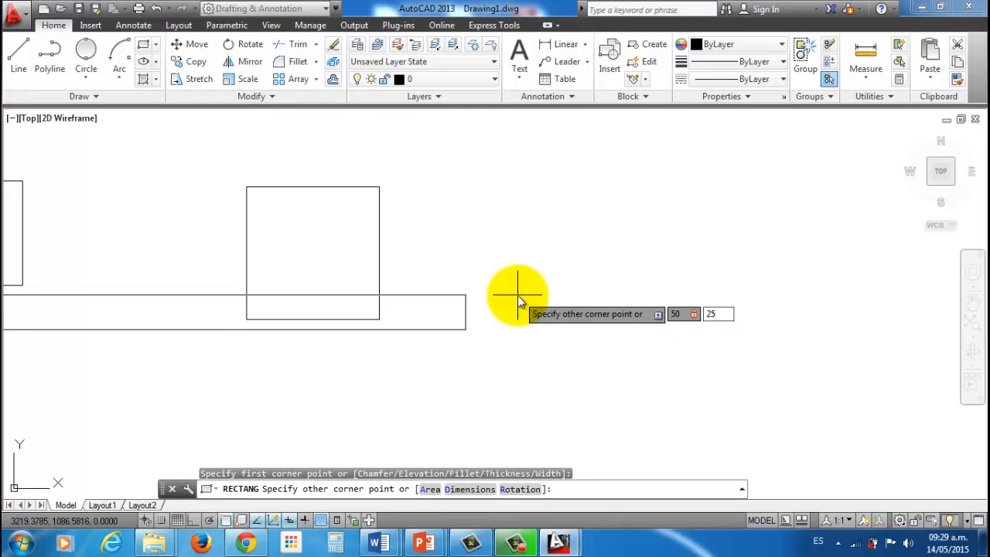
pyautogui.press('Return')
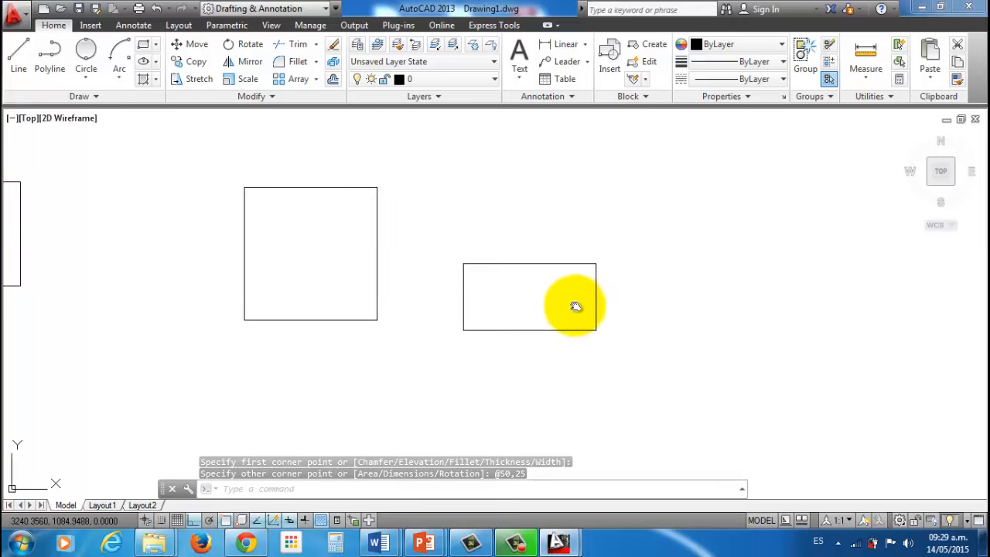
# Erase all three rectangles with one crossing selection
pyautogui.moveTo(577, 305)
pyautogui.mouseDown(button='middle')
pyautogui.moveTo(683, 322)
pyautogui.moveTo(781, 310)
pyautogui.mouseUp(button='middle')
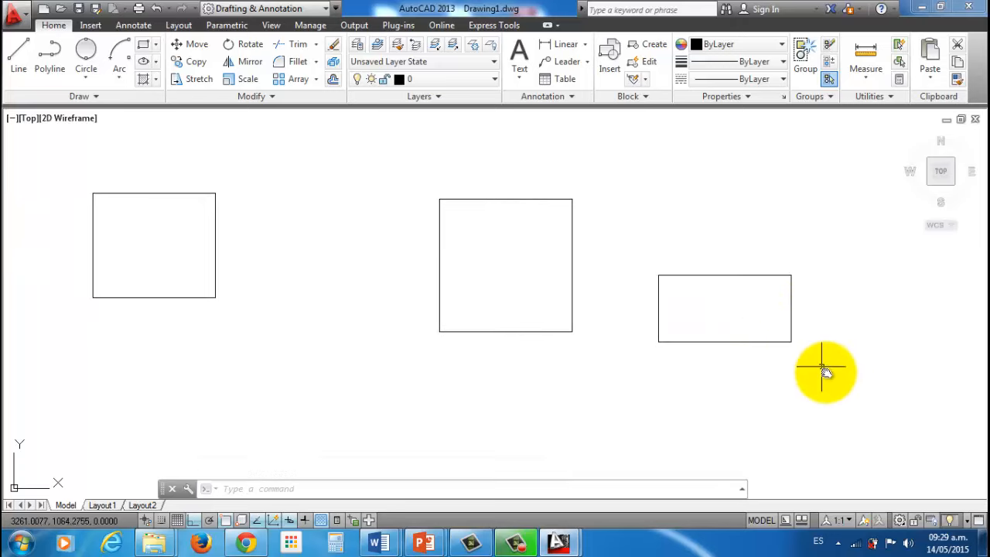
pyautogui.click(191, 153)
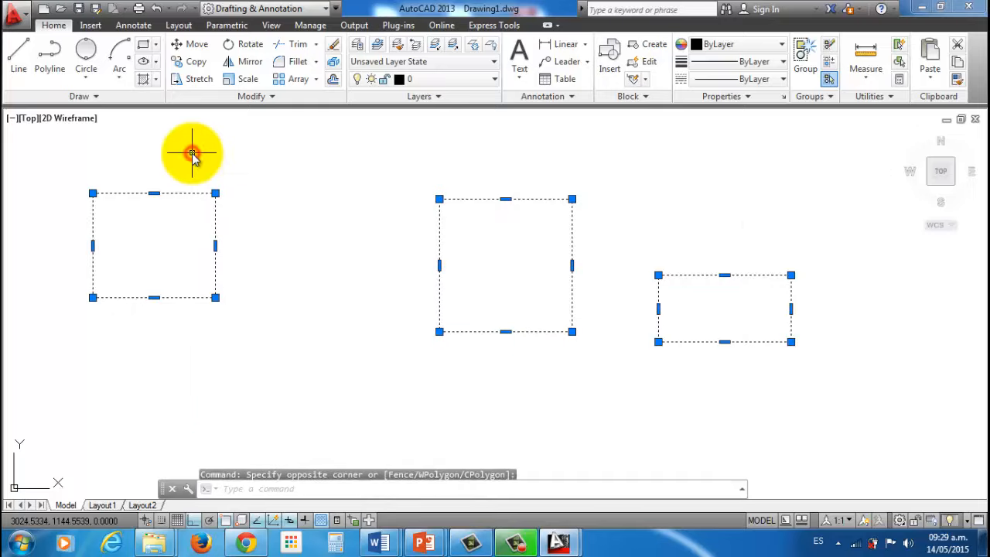
pyautogui.press('Delete')
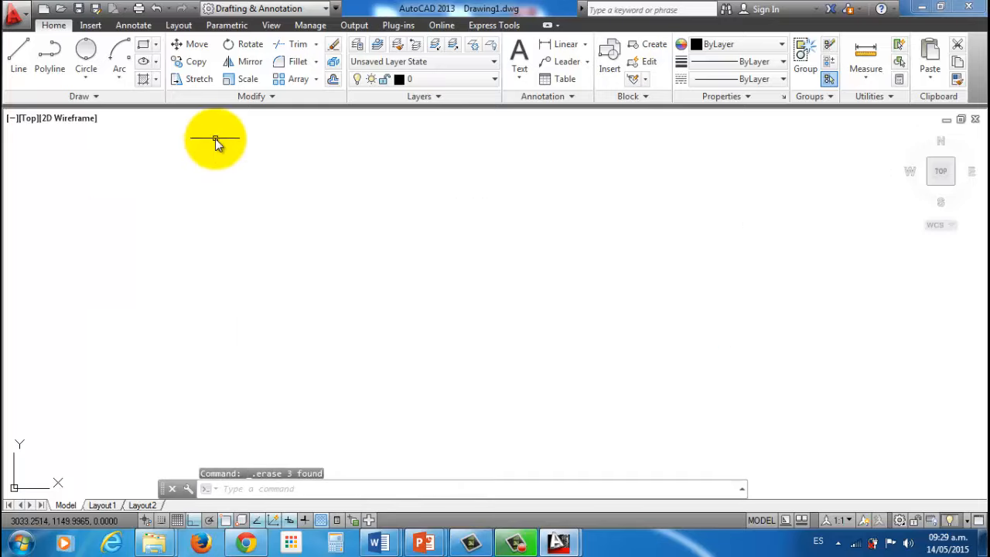
# Draw a five-sided polygon, inscribed in a circle of radius 50, with one vertex pointing straight up
pyautogui.click(155, 48)
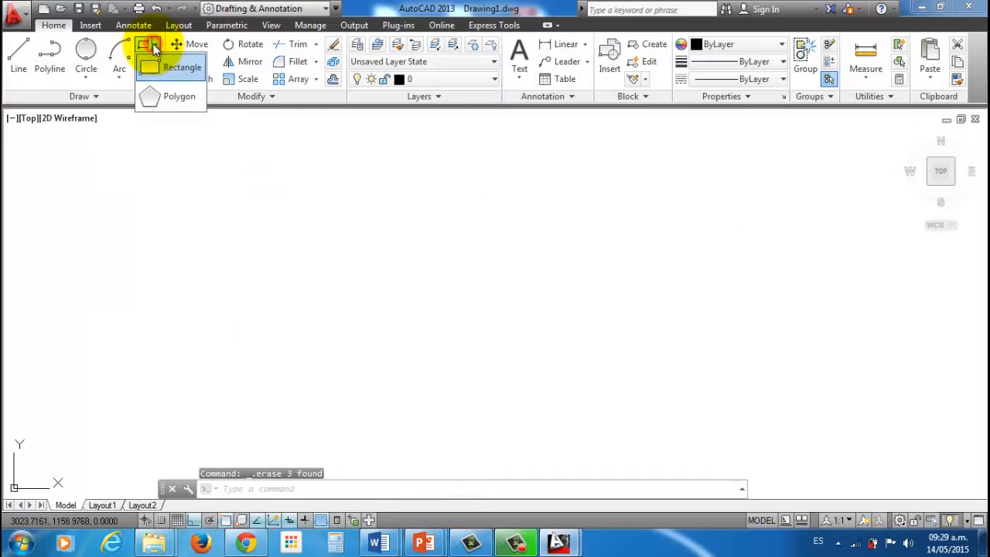
pyautogui.click(183, 94)
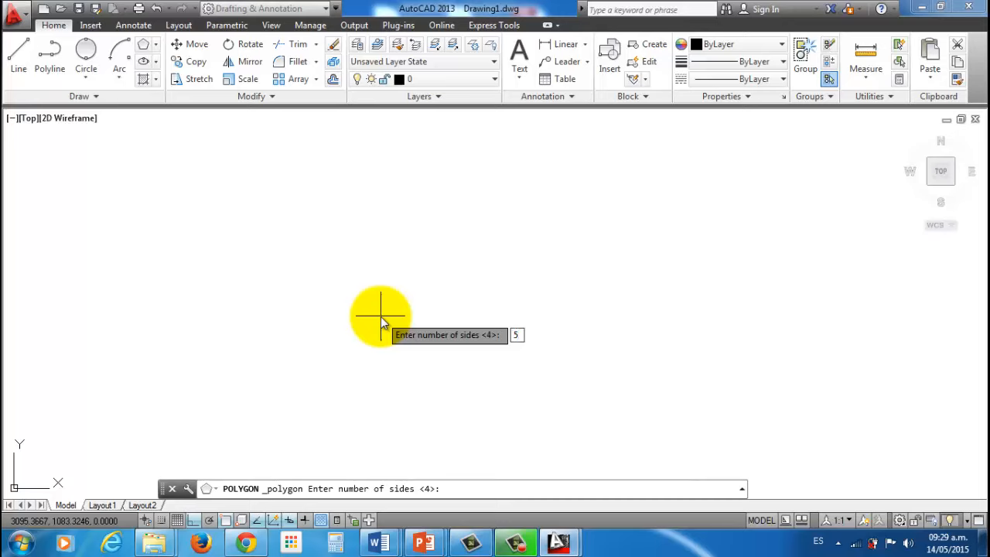
pyautogui.press('Return')
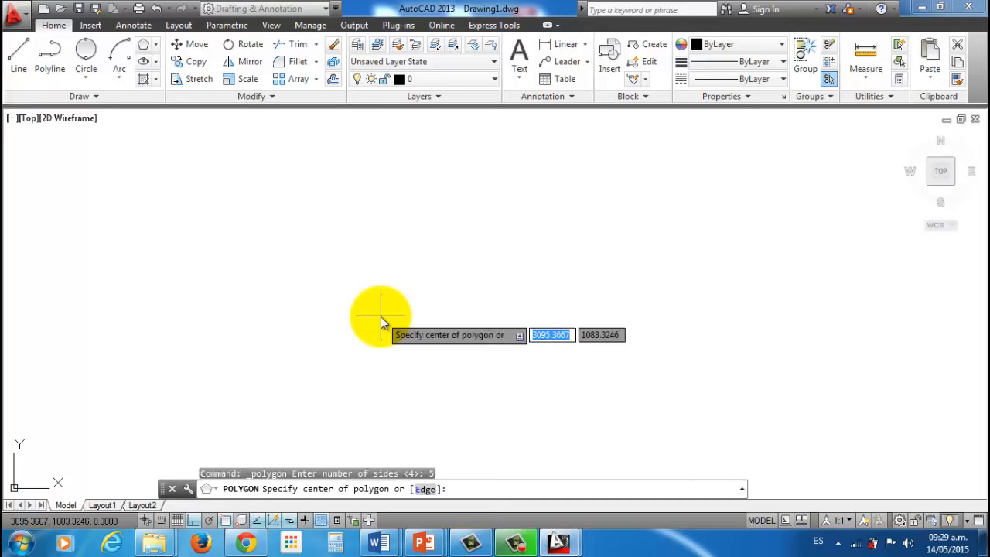
pyautogui.click(381, 323)
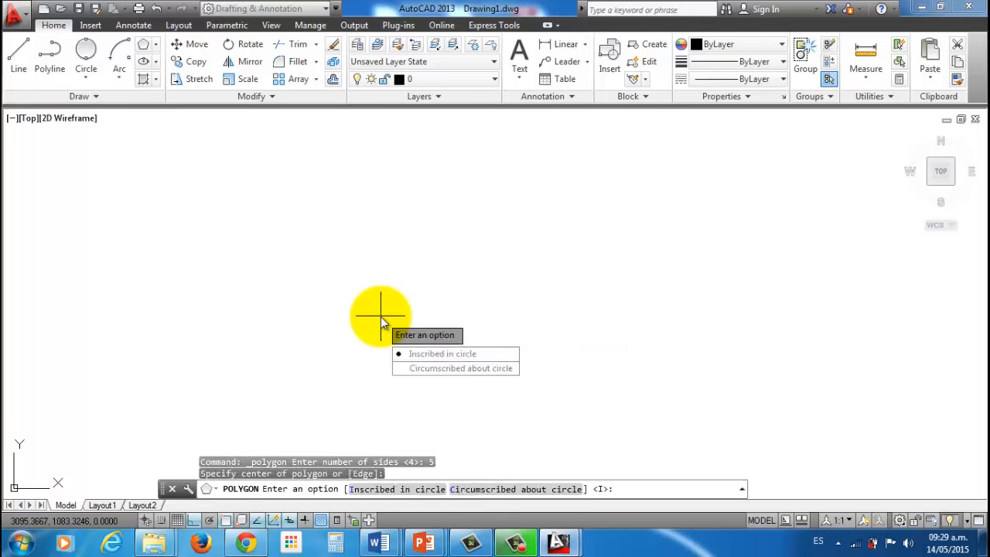
pyautogui.press('Return')
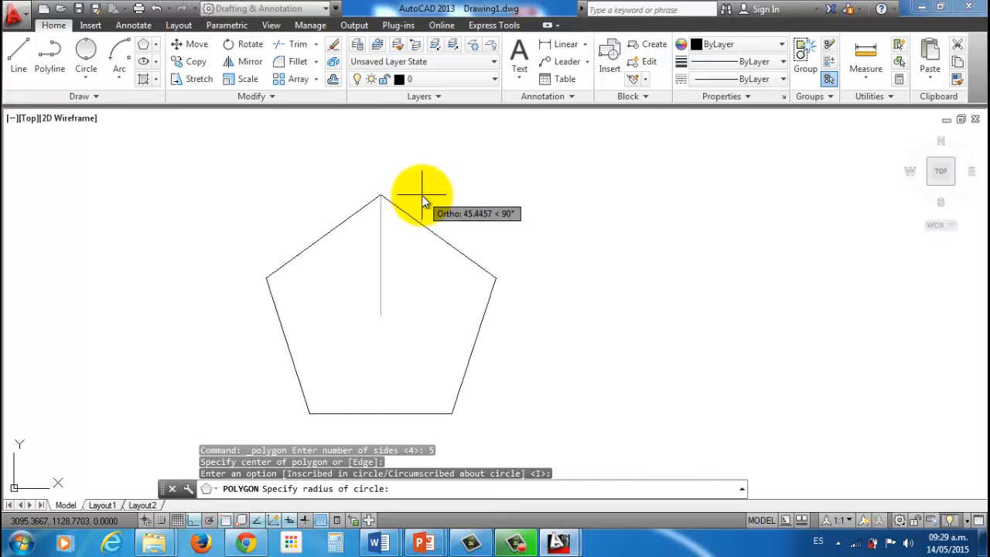
pyautogui.write('50')
pyautogui.press('Return')
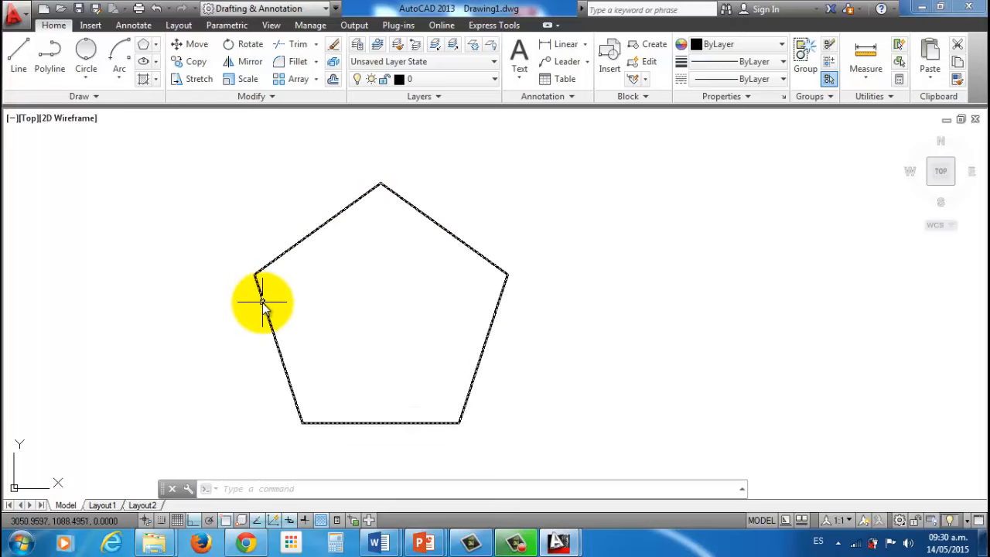
# Stretch the pentagon's right-hand vertex horizontally outward, well beyond its original outline
pyautogui.click(490, 329)
pyautogui.click(507, 274)
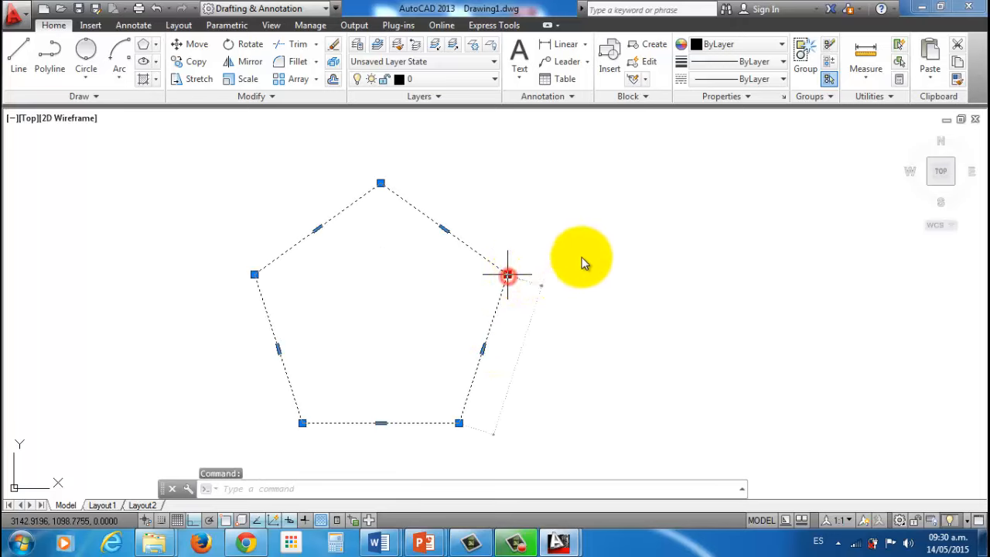
pyautogui.click(710, 223)
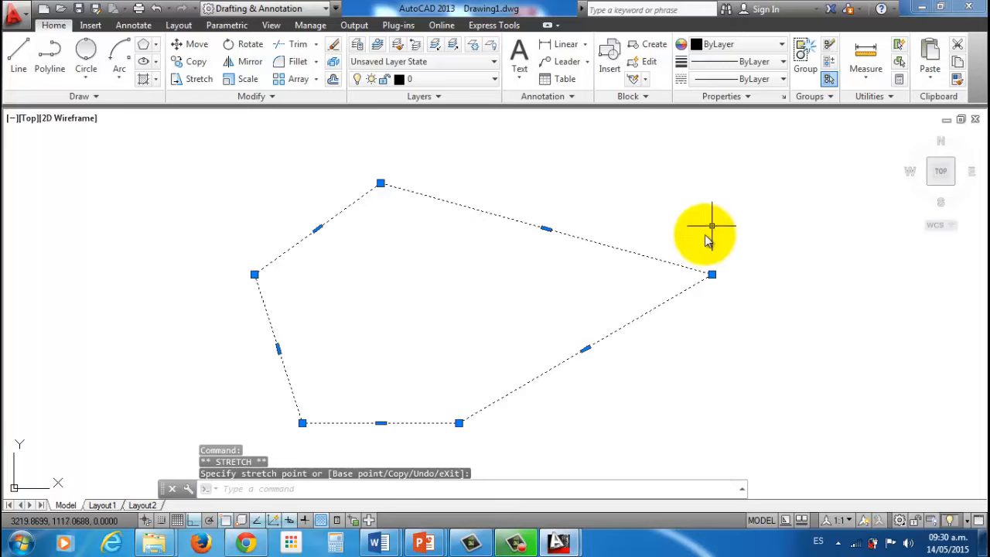
pyautogui.press('Escape')
# Erase the stretched pentagon using a crossing selection around it
pyautogui.click(768, 399)
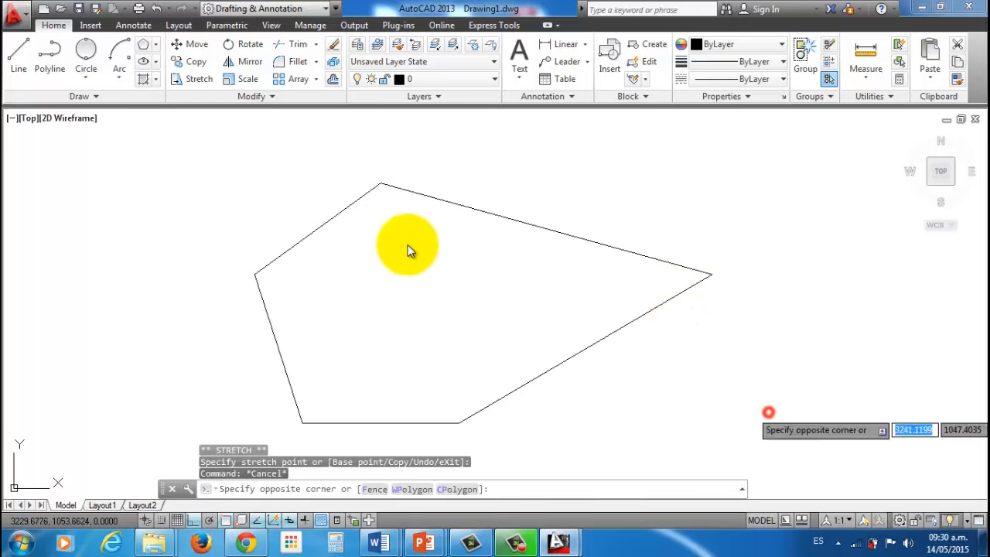
pyautogui.click(292, 195)
pyautogui.press('Delete')
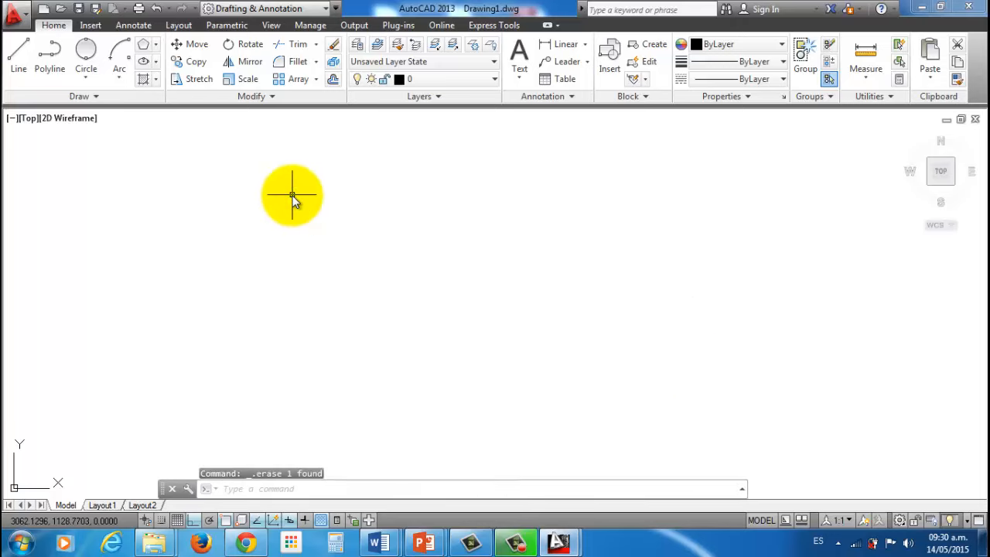
pyautogui.click(155, 61)
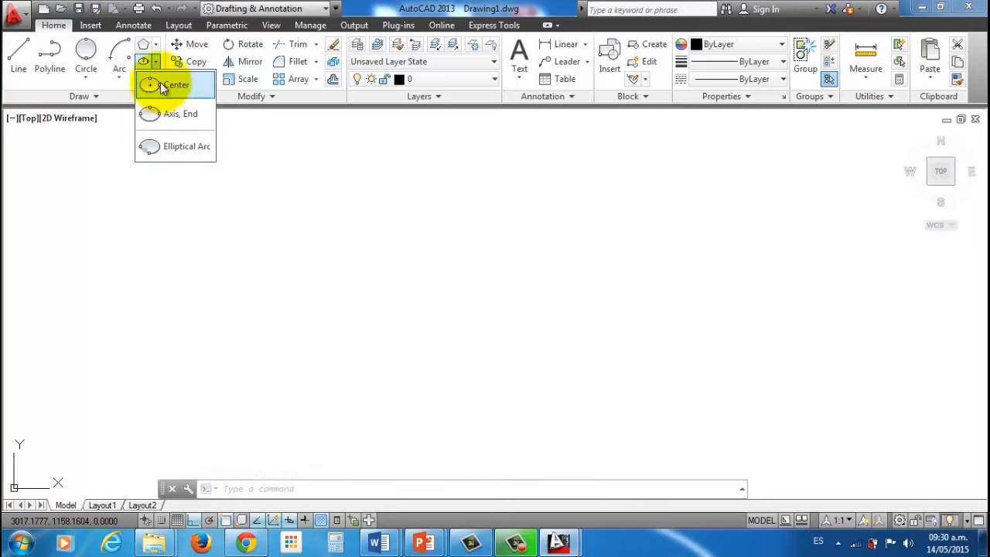
pyautogui.click(349, 284)
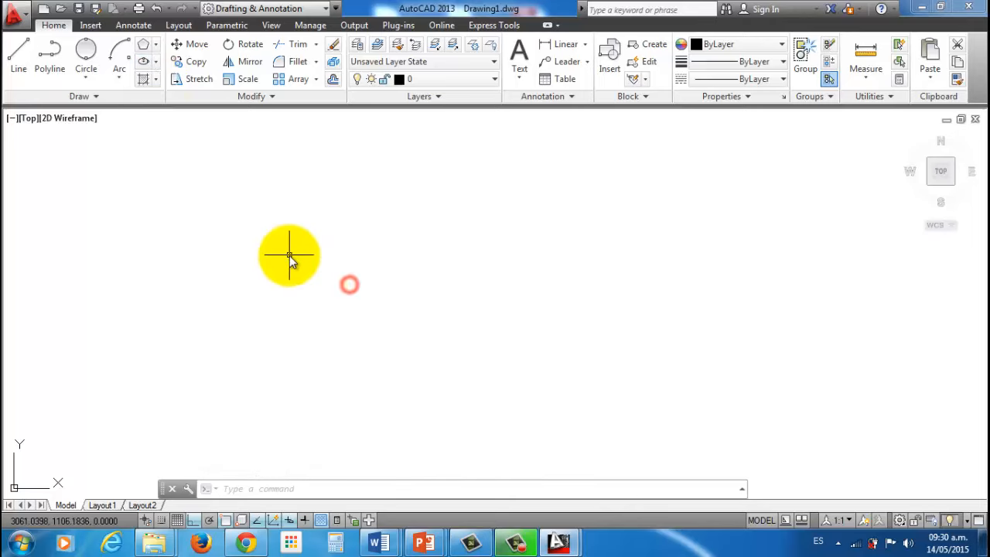
# Draw a single horizontal line 50 units long near the middle of the empty drawing area
pyautogui.click(19, 54)
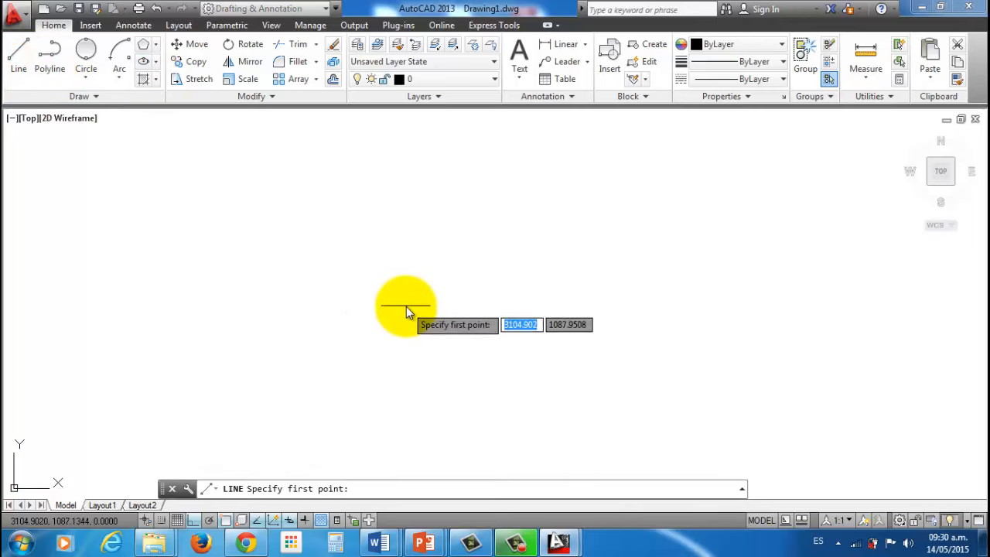
pyautogui.click(405, 304)
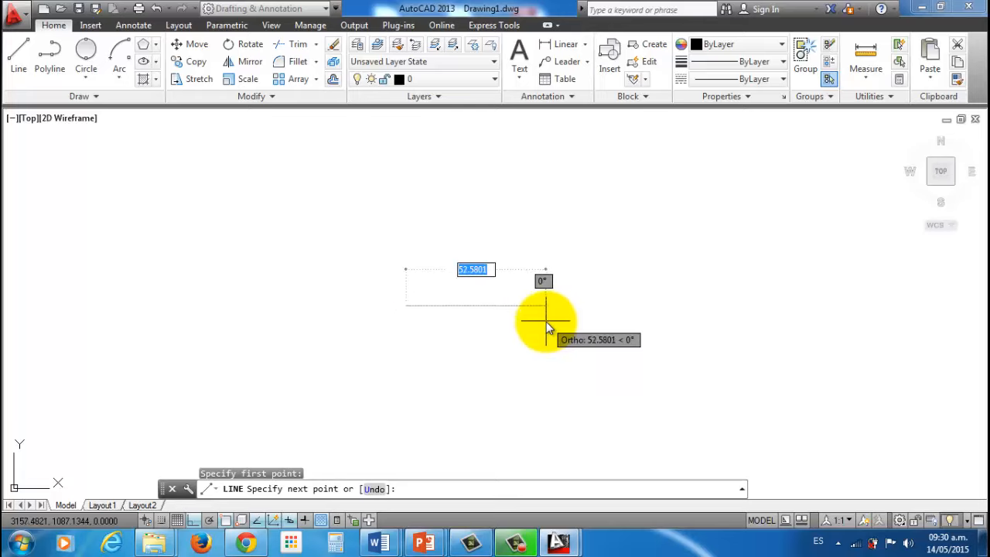
pyautogui.write('50')
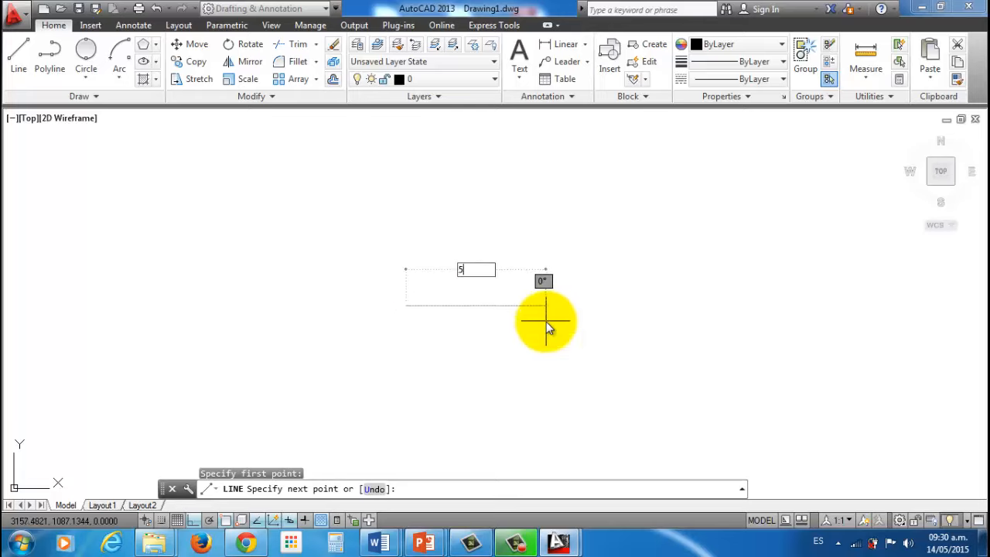
pyautogui.press('Return')
pyautogui.press('Return')
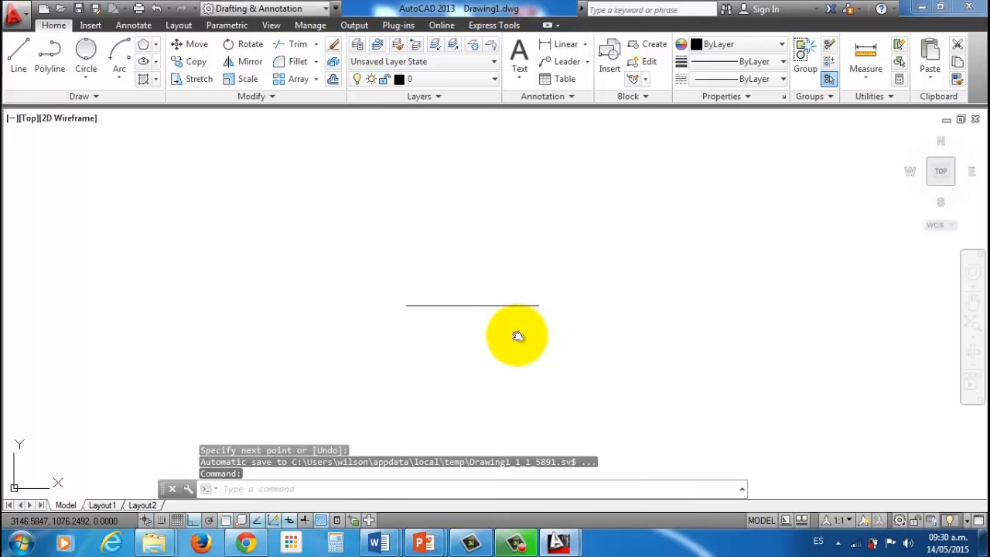
pyautogui.moveTo(517, 336); pyautogui.dragTo(473, 301, button='middle')
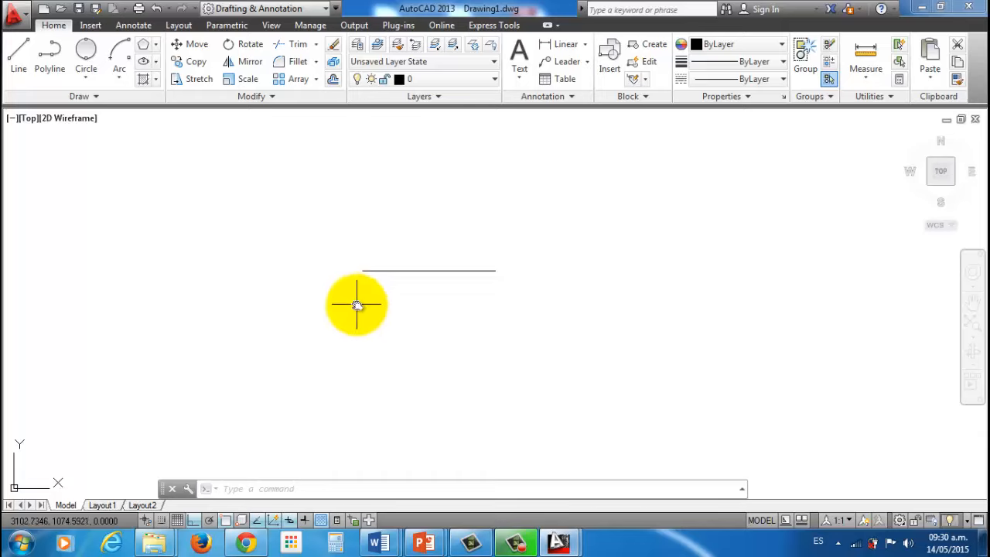
# Toggle running object snap off and back on twice
pyautogui.click(226, 522)
pyautogui.click(225, 521)
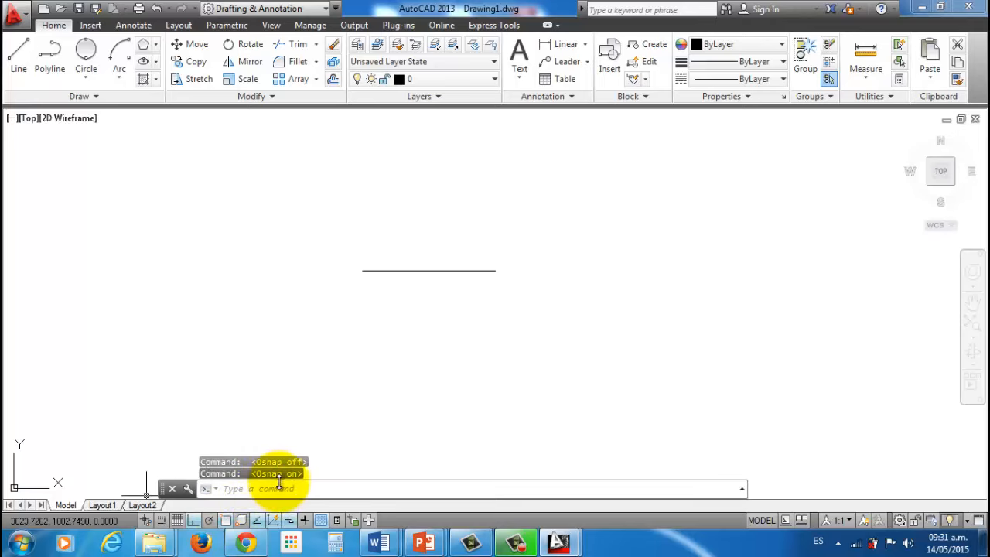
pyautogui.click(226, 522)
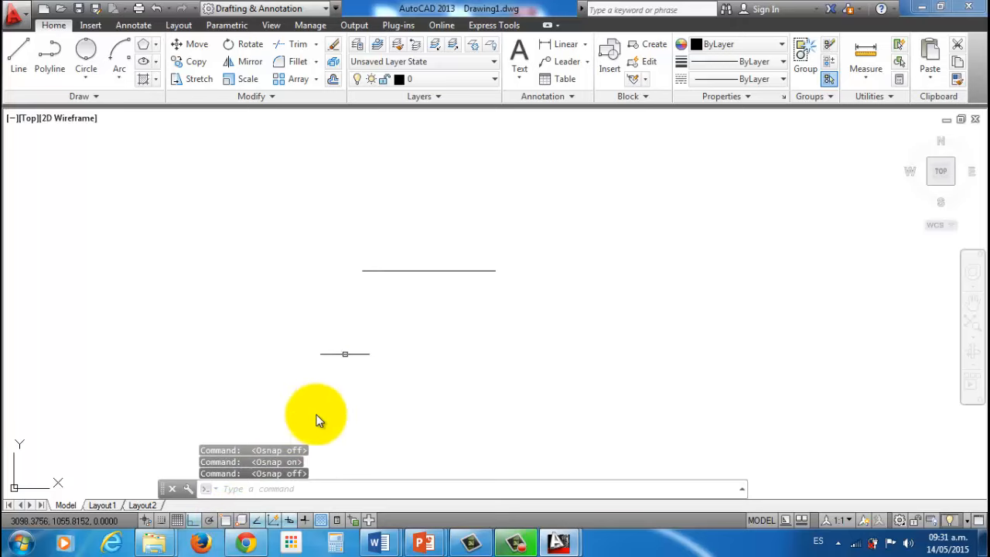
pyautogui.click(227, 523)
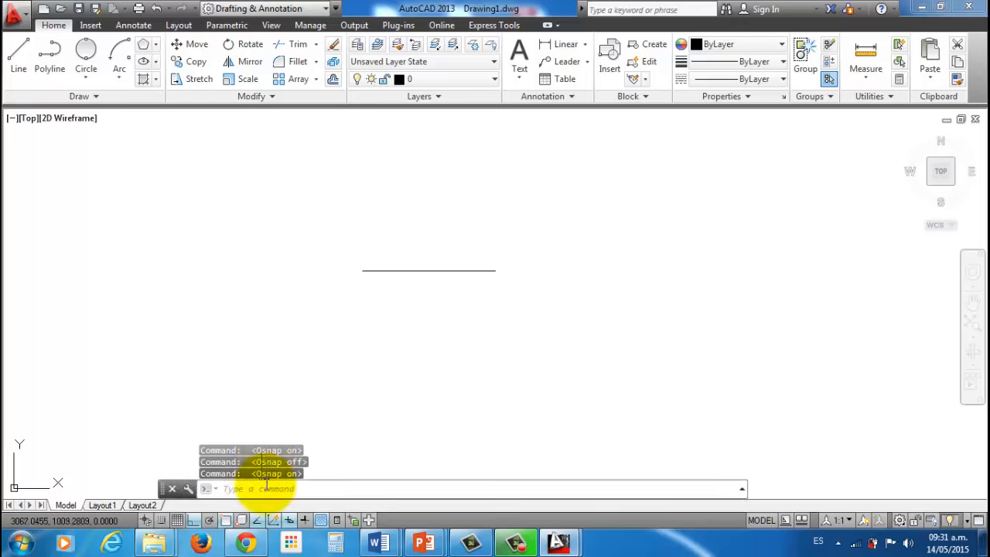
# Limit the object snap modes to Endpoint, Midpoint and Intersection, clearing Perpendicular, Tangent and Nearest in the drafting settings
pyautogui.rightClick(227, 523)
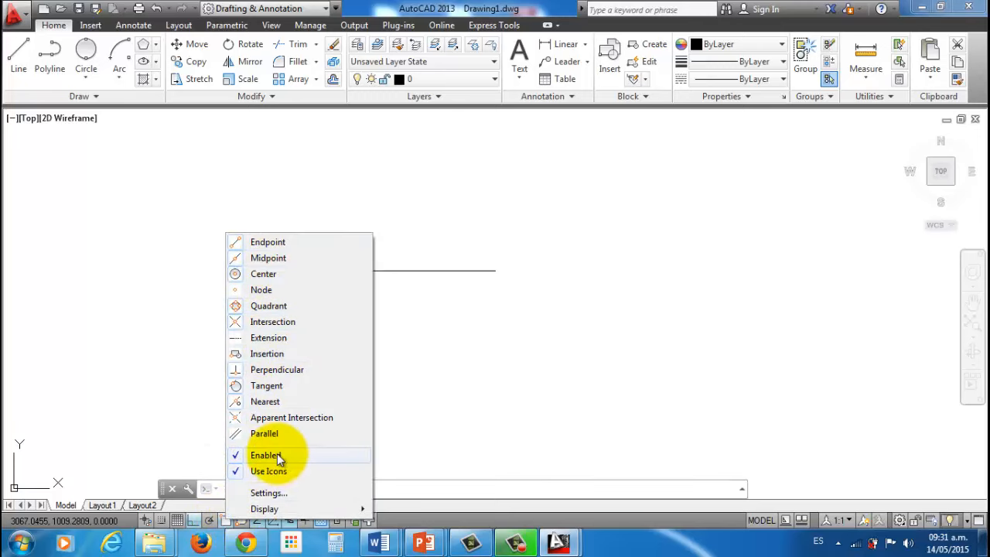
pyautogui.click(302, 259)
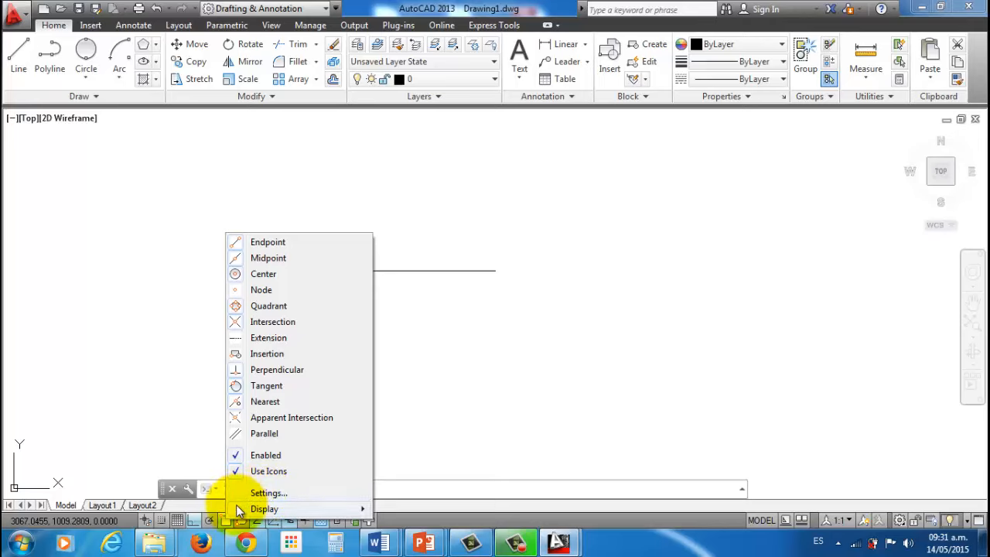
pyautogui.click(291, 492)
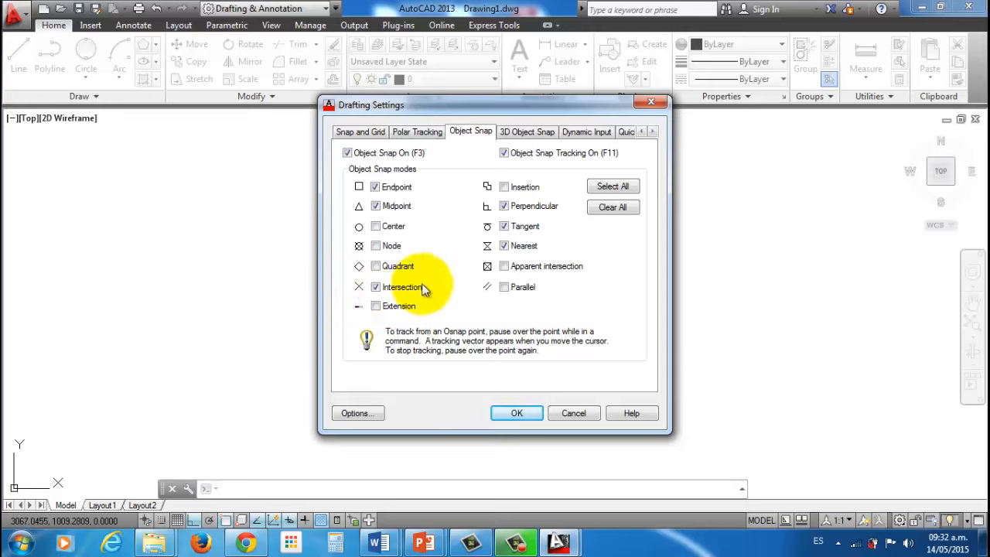
pyautogui.click(505, 226)
pyautogui.click(504, 245)
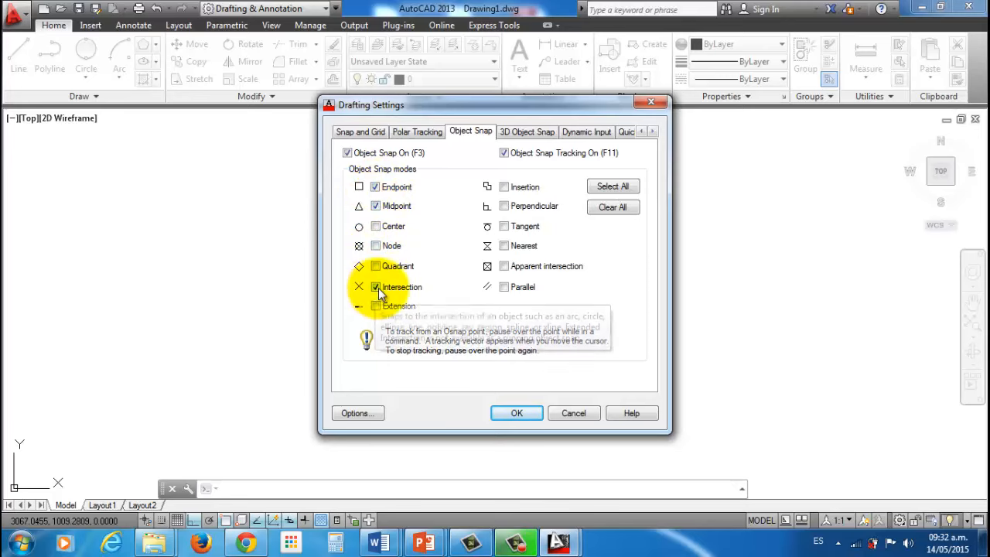
pyautogui.click(516, 413)
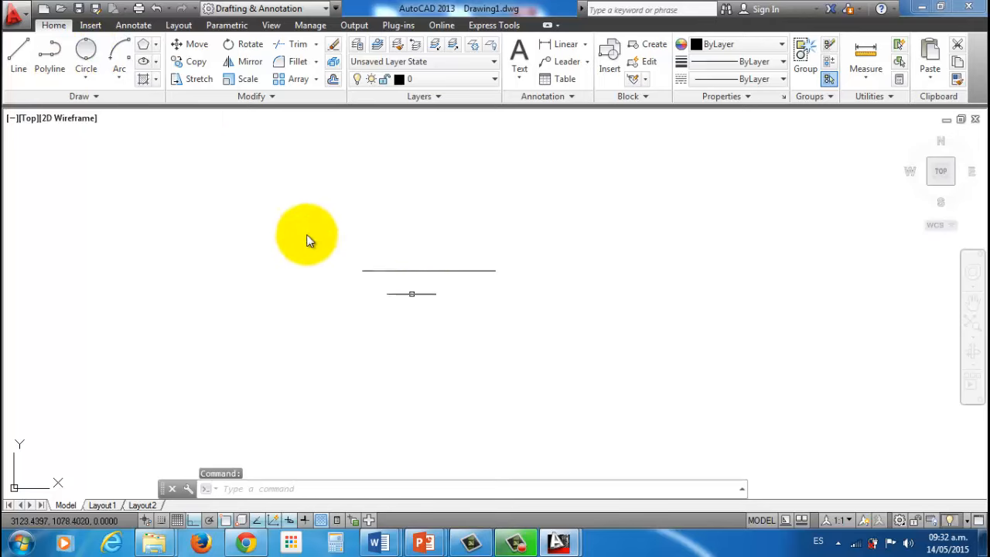
# Draw a vertical line upward from the right endpoint of the 50-unit horizontal line
pyautogui.click(21, 56)
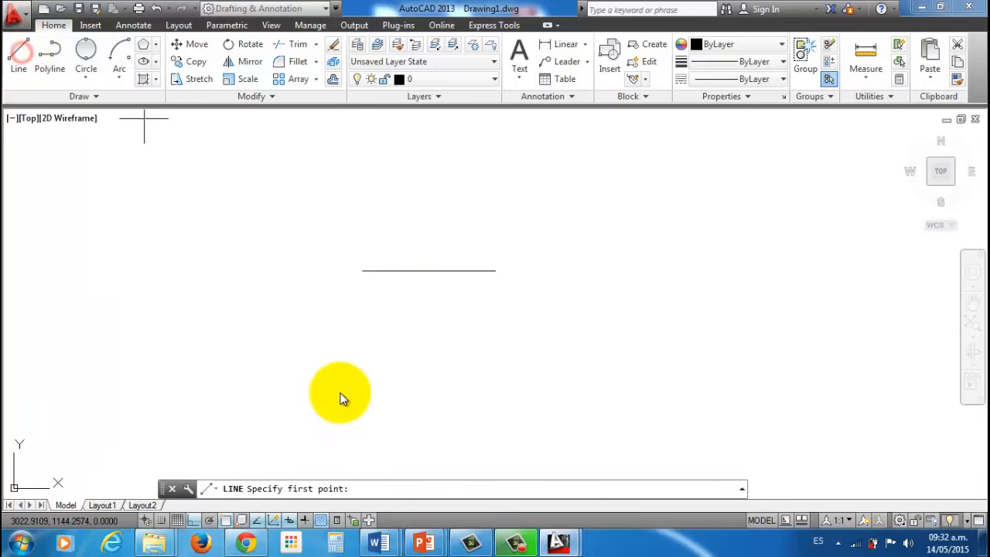
pyautogui.click(495, 272)
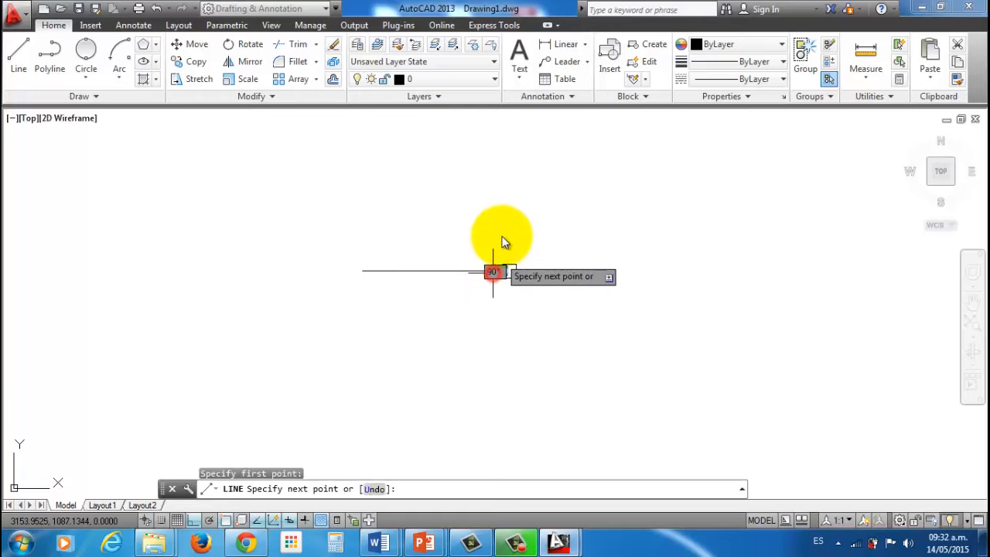
pyautogui.click(503, 190)
pyautogui.press('Return')
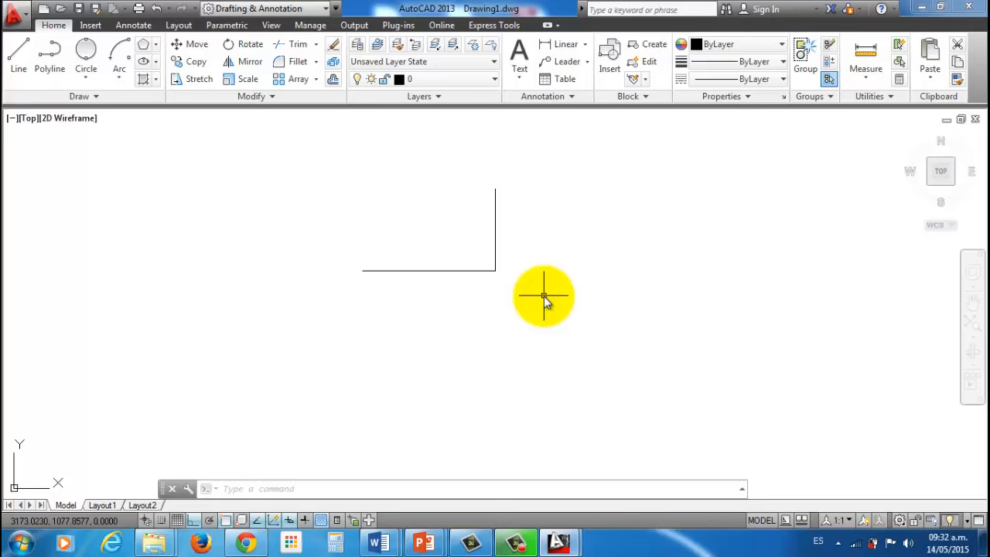
# Draw a long horizontal line extending right from the midpoint of the vertical line
pyautogui.write('l')
pyautogui.press('Return')
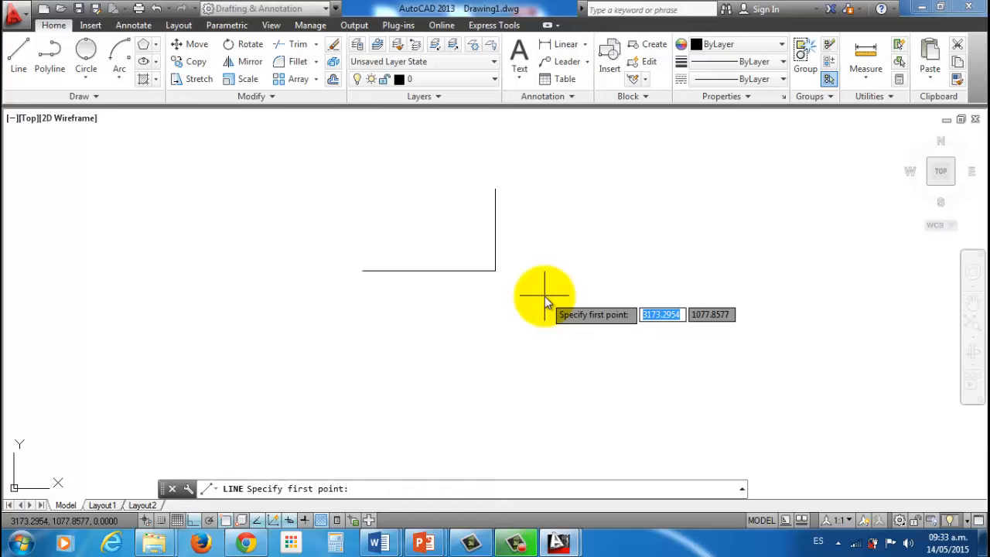
pyautogui.click(492, 231)
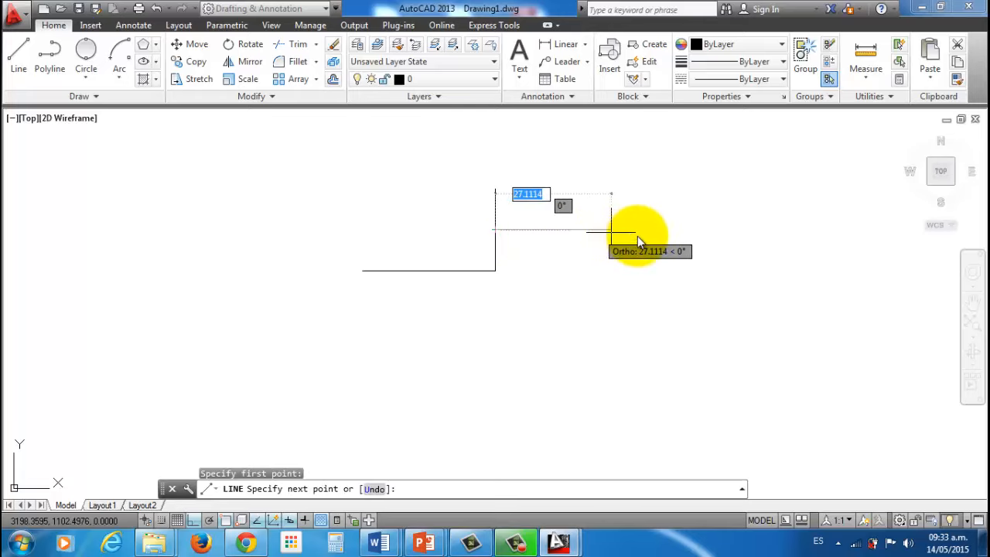
pyautogui.click(726, 243)
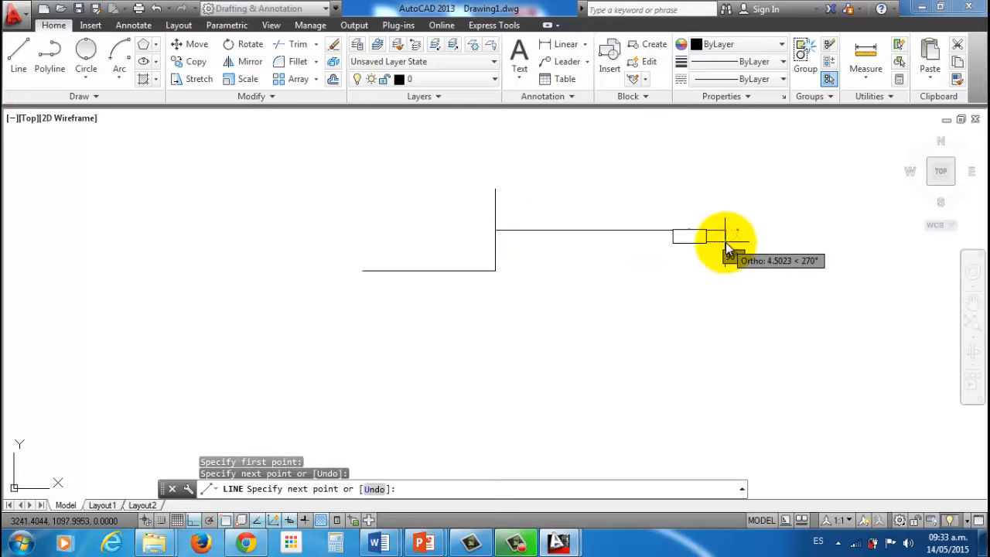
pyautogui.press('Escape')
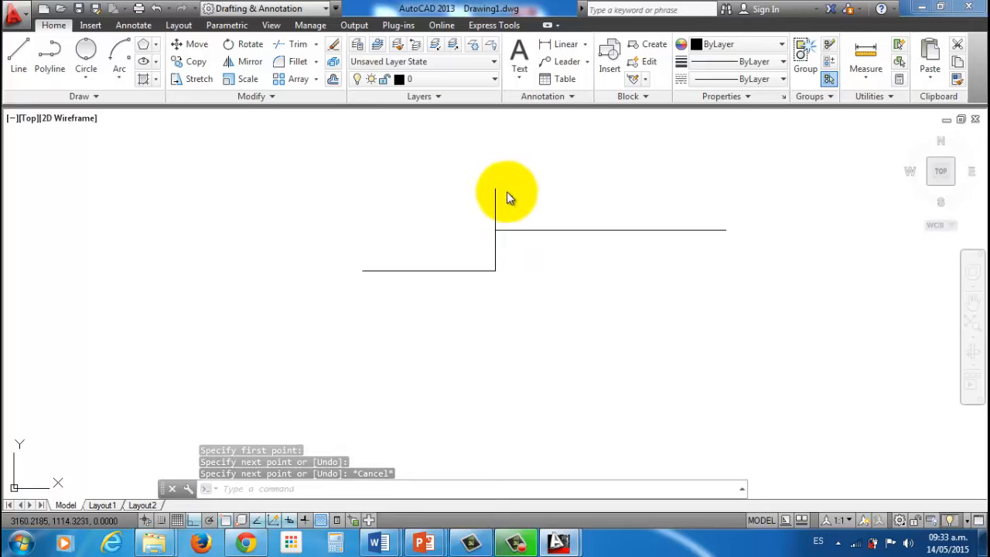
# Turn Ortho mode off and draw a diagonal line rising to the right across the long horizontal line
pyautogui.click(20, 56)
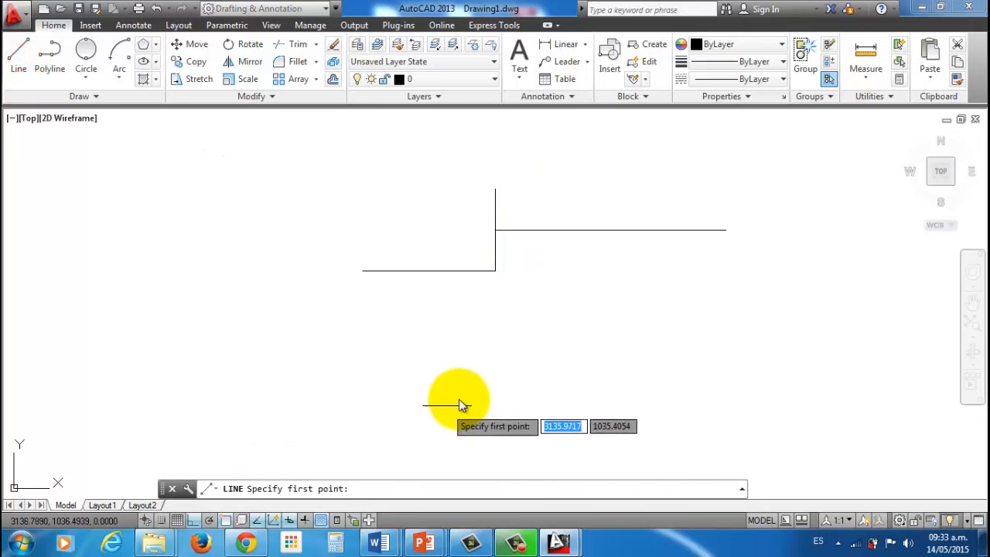
pyautogui.press('F8')
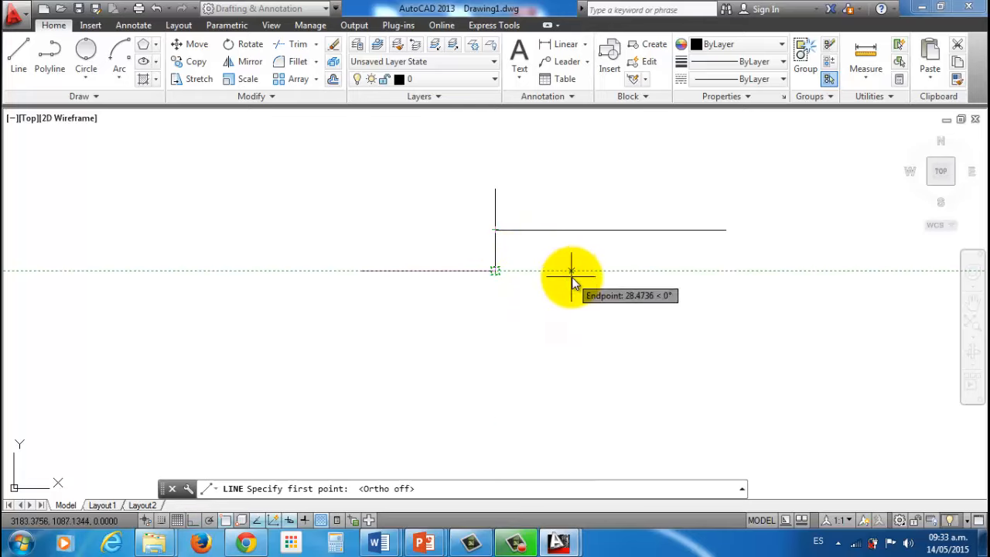
pyautogui.click(20, 54)
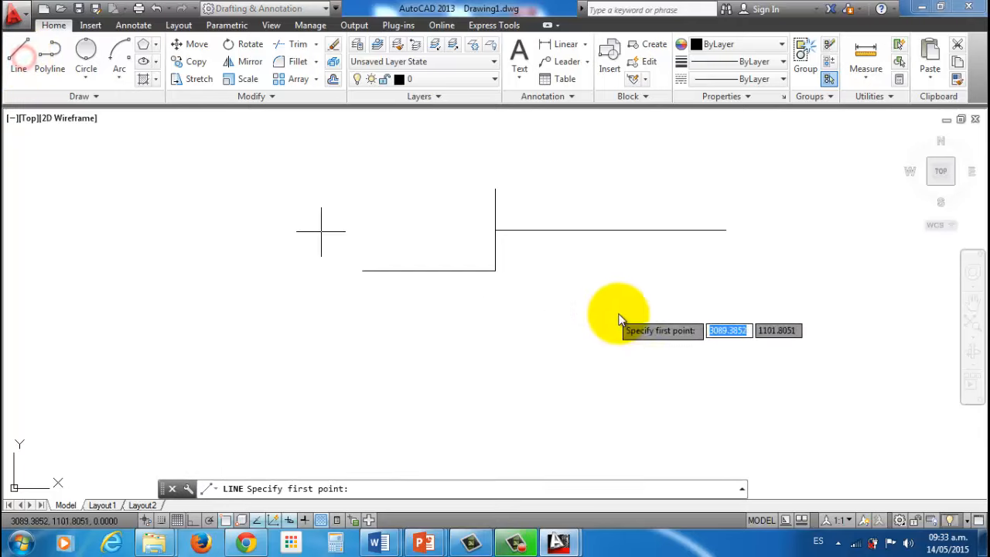
pyautogui.click(561, 303)
pyautogui.click(681, 142)
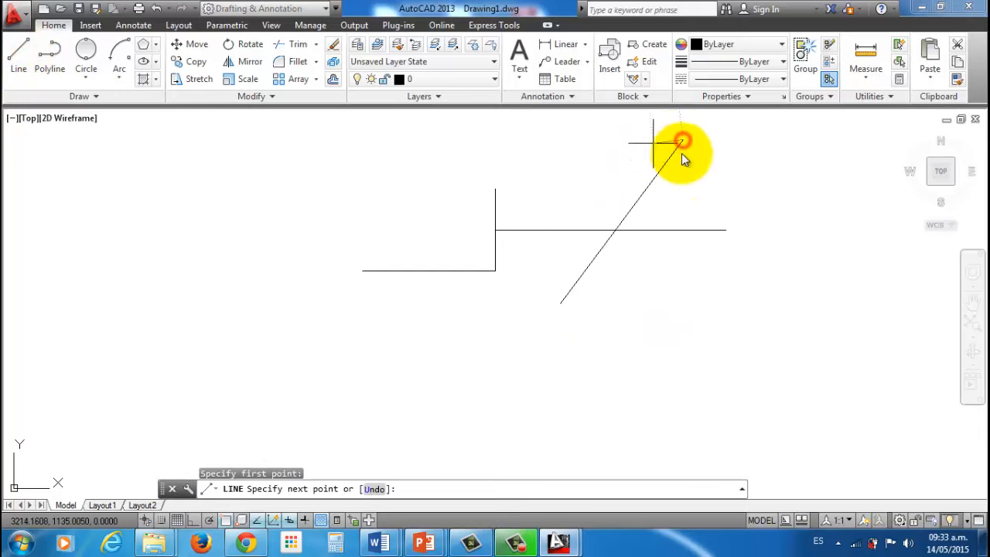
pyautogui.press('Escape')
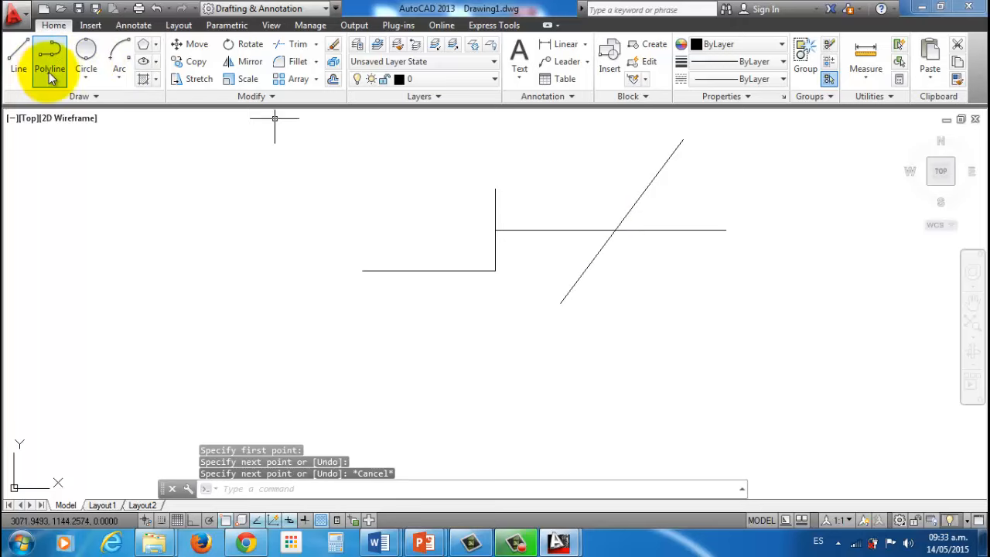
# Draw a line from the intersection of the diagonal and long horizontal lines, sloping down to the right
pyautogui.click(20, 66)
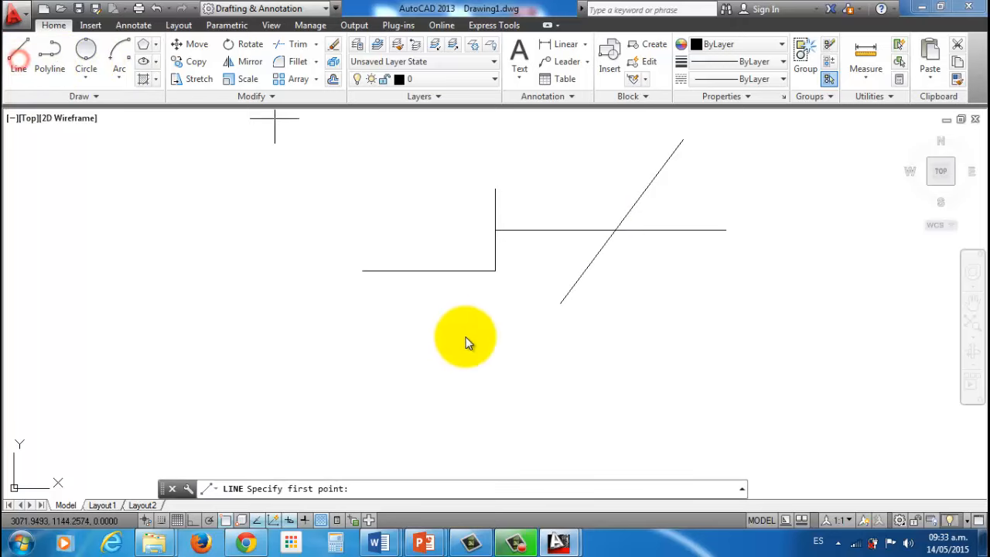
pyautogui.click(616, 230)
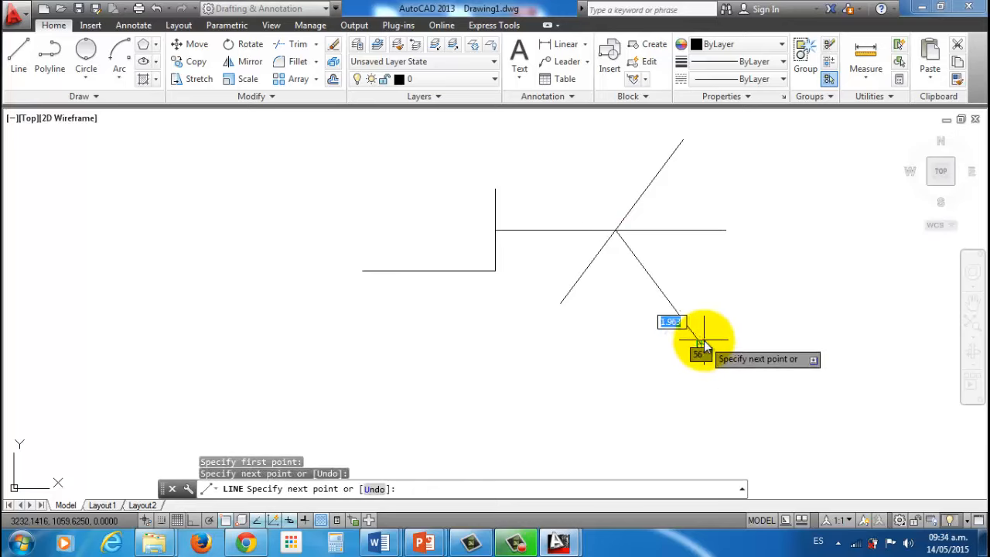
pyautogui.click(704, 344)
pyautogui.press('Return')
pyautogui.scroll(3, 617, 240)
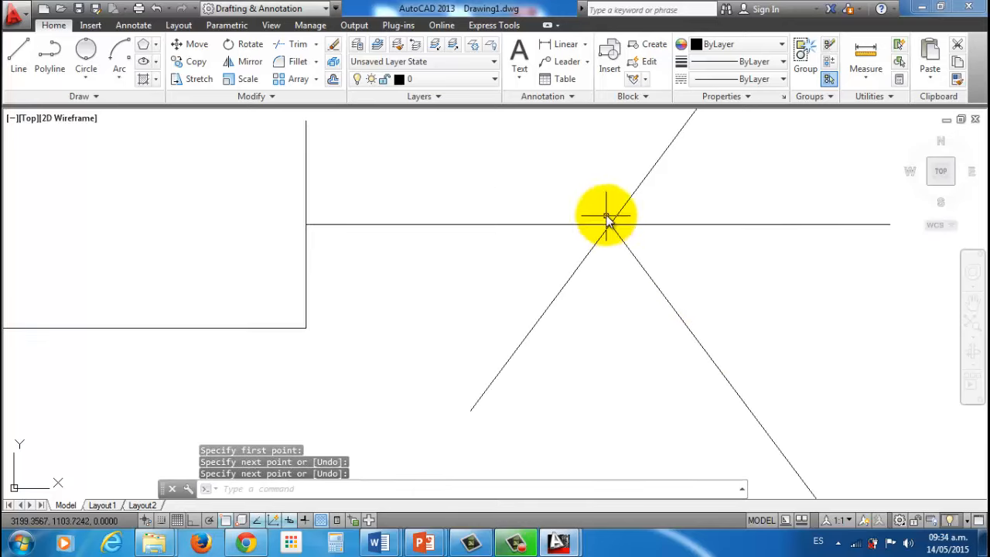
pyautogui.scroll(-3, 622, 241)
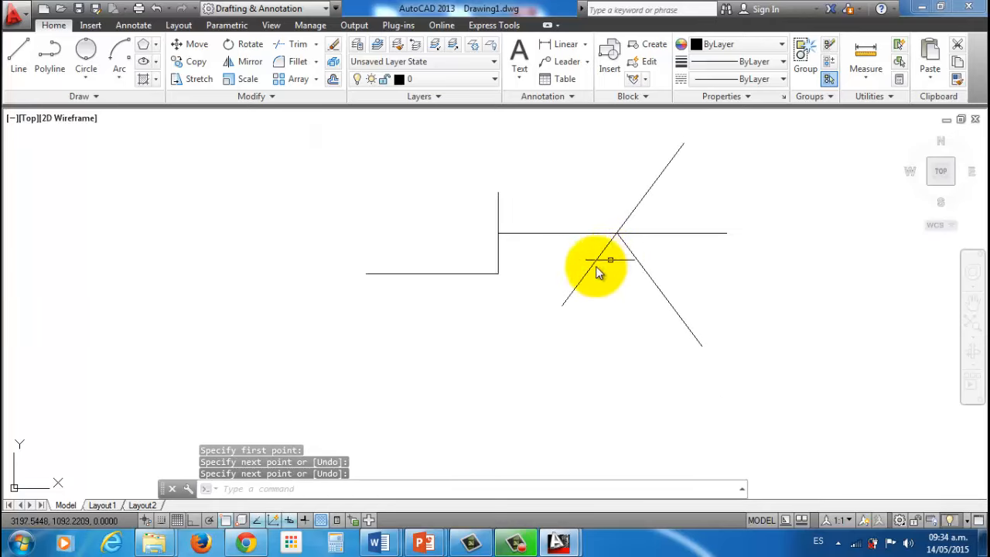
pyautogui.rightClick(226, 524)
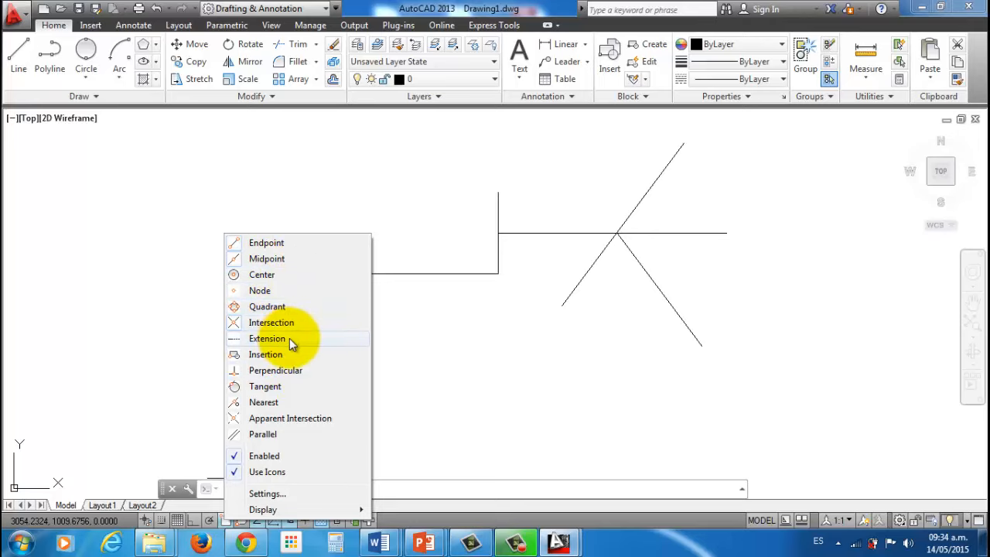
pyautogui.click(511, 368)
pyautogui.click(457, 353)
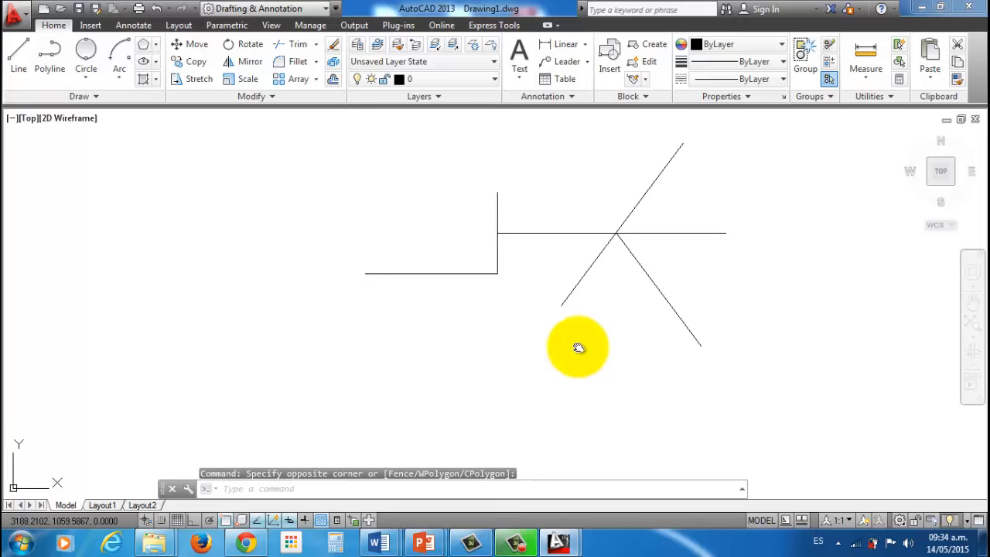
# Erase the two diagonal lines, the long horizontal line and the vertical line, keeping only the 50-unit horizontal line
pyautogui.moveTo(578, 348)
pyautogui.mouseDown(button='middle')
pyautogui.moveTo(462, 360)
pyautogui.moveTo(528, 378)
pyautogui.moveTo(523, 354)
pyautogui.mouseUp(button='middle')
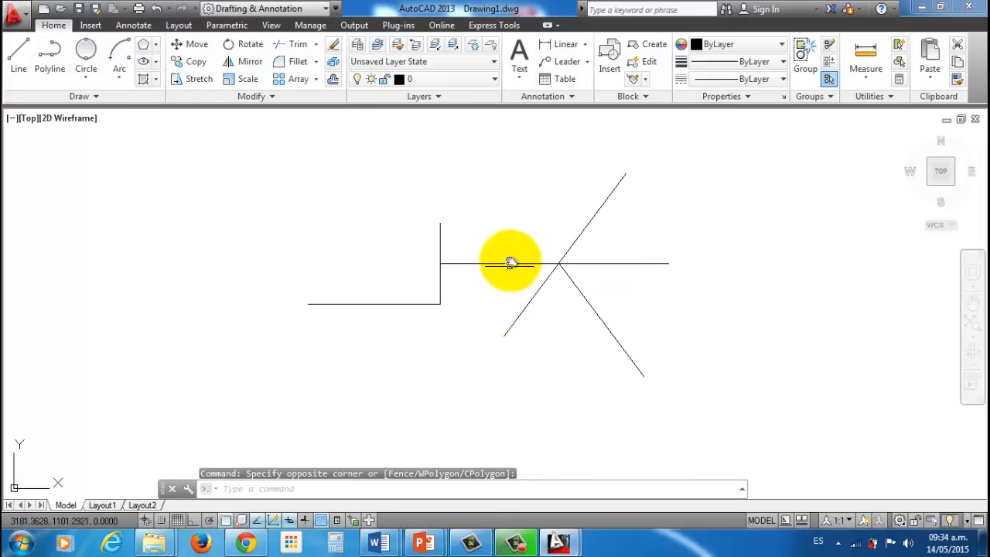
pyautogui.click(707, 394)
pyautogui.click(520, 188)
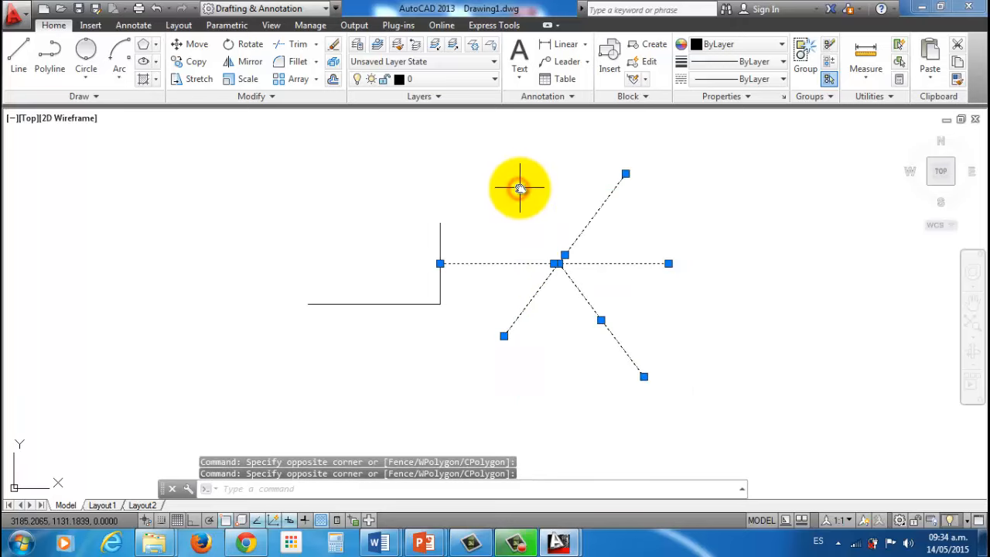
pyautogui.press('Delete')
pyautogui.click(448, 269)
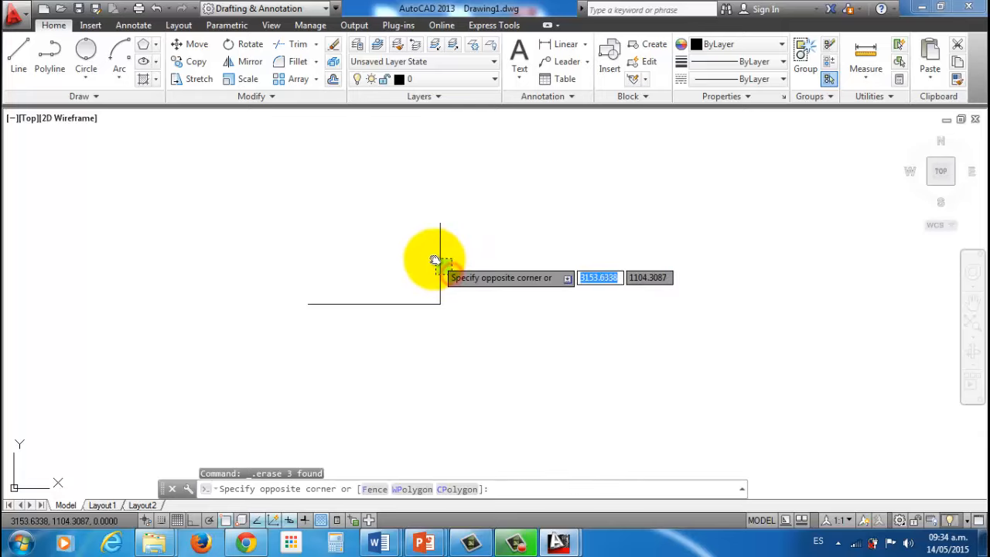
pyautogui.click(435, 257)
pyautogui.press('Delete')
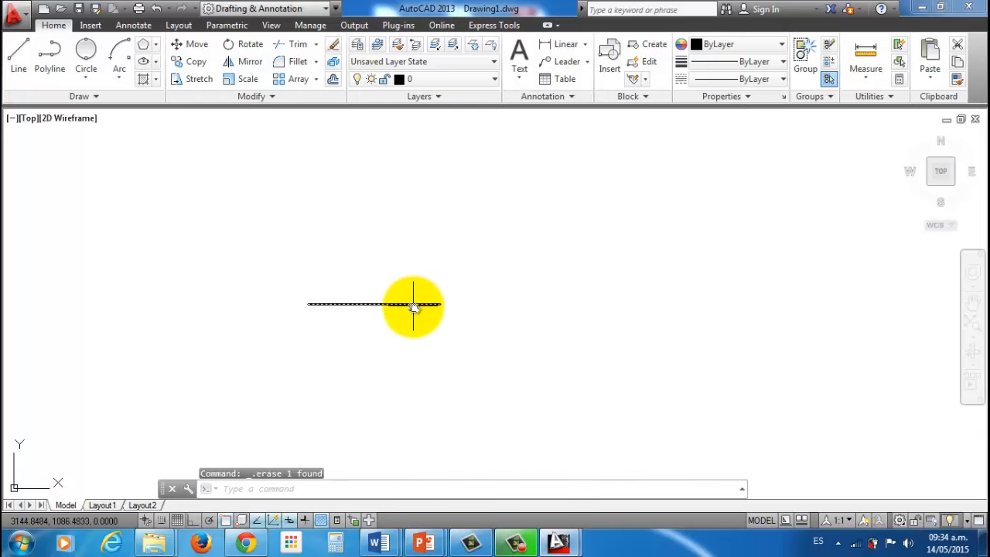
# Check the length of the remaining horizontal line at its right end grip, then deselect it
pyautogui.click(415, 305)
pyautogui.click(427, 303)
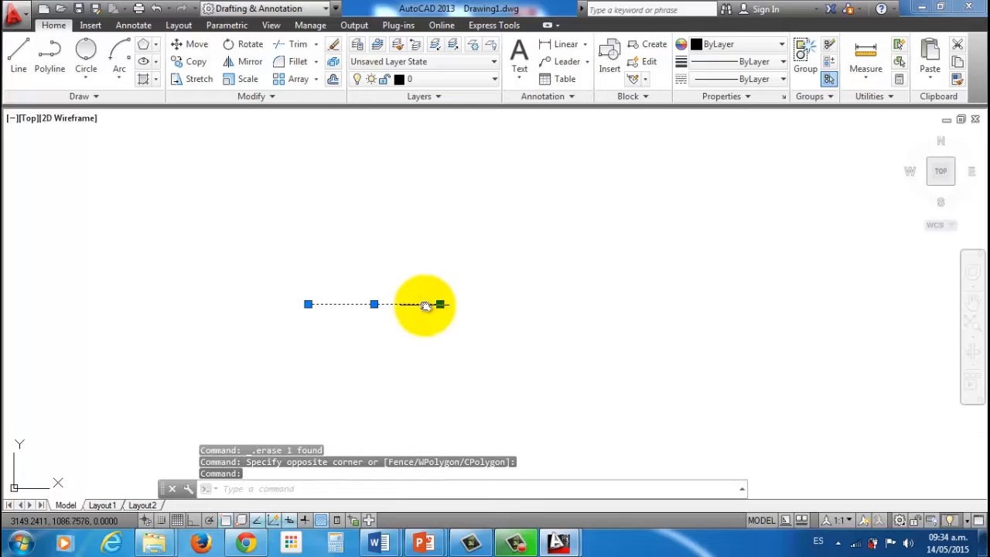
pyautogui.moveTo(439, 305)
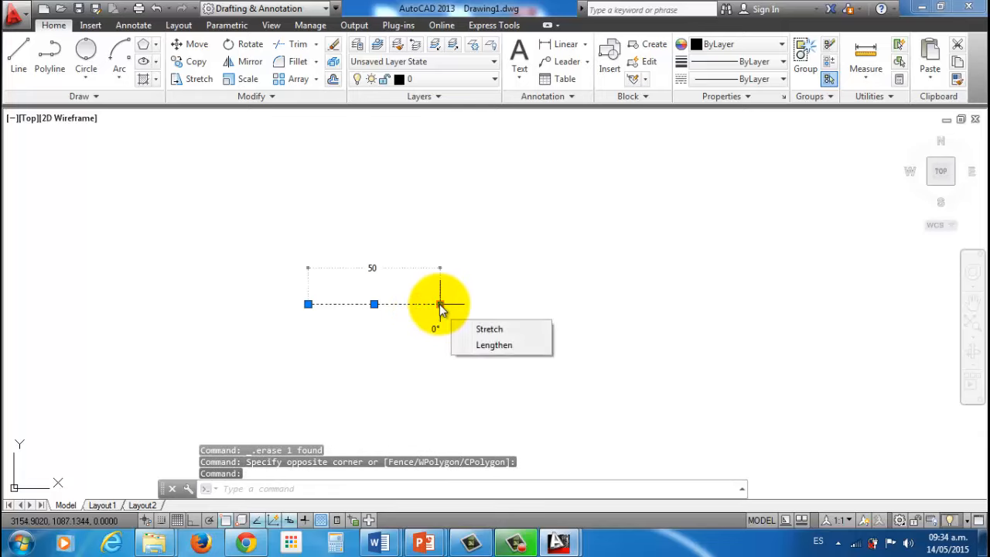
pyautogui.press('Escape')
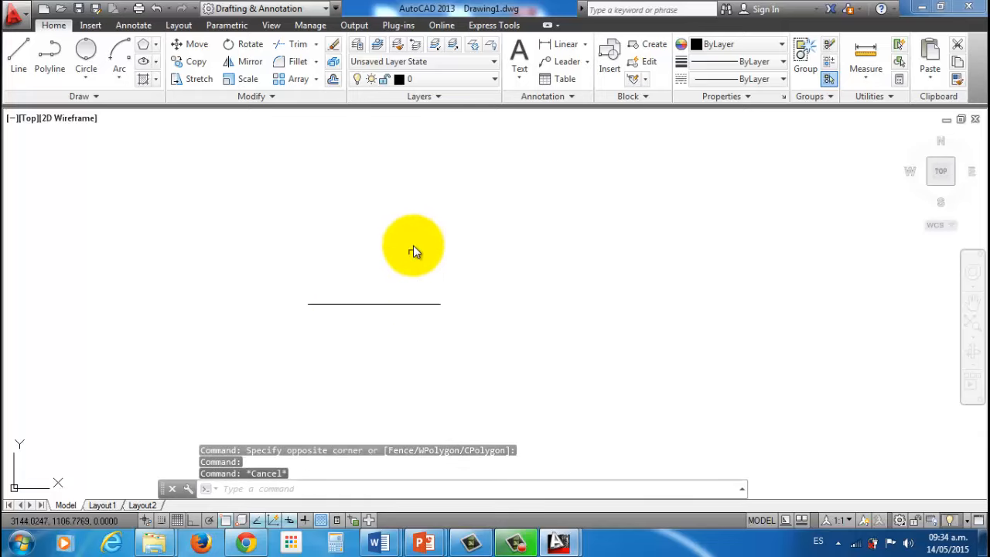
pyautogui.press('Escape')
# With Ortho on, draw a 70-unit vertical line upward from the midpoint of the horizontal line
pyautogui.moveTo(392, 253); pyautogui.dragTo(482, 271, button='middle')
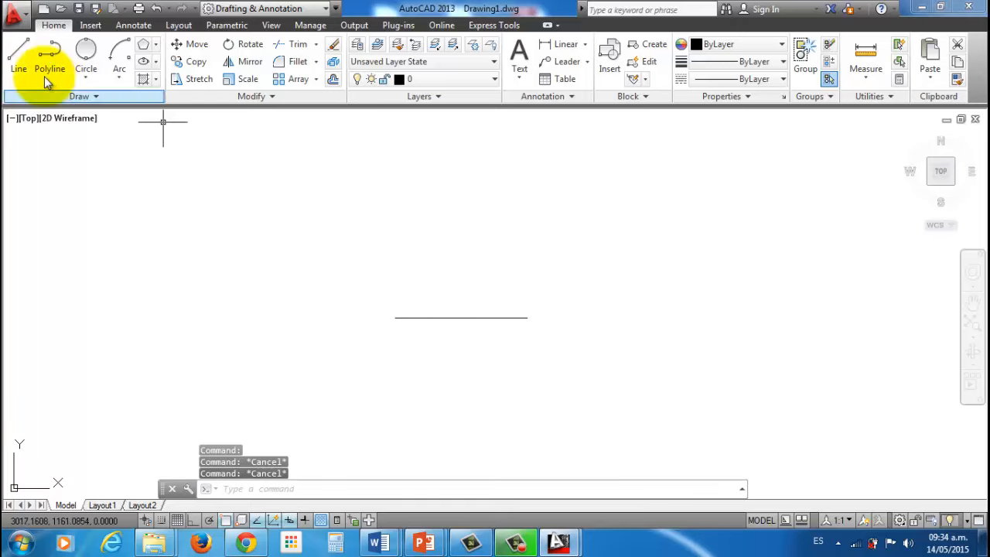
pyautogui.click(18, 61)
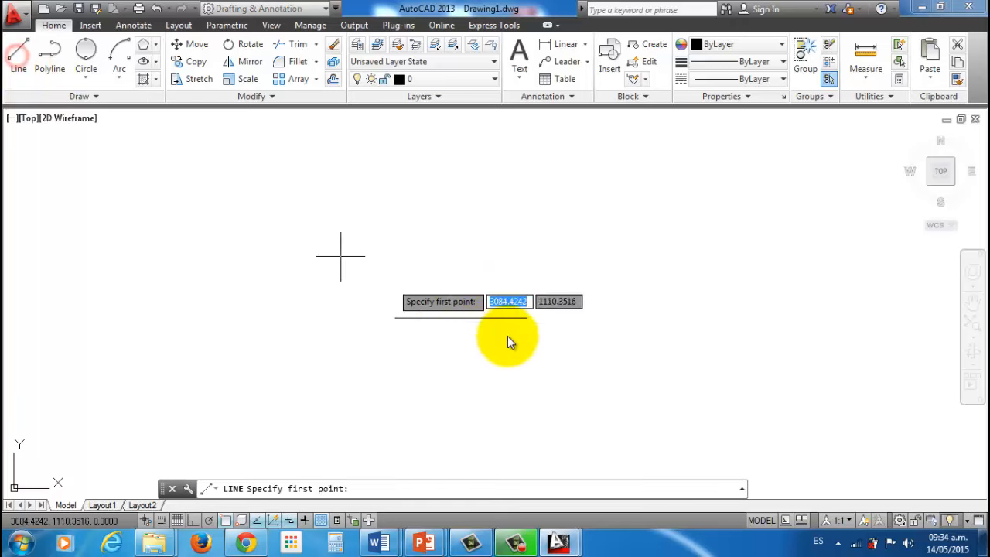
pyautogui.click(461, 317)
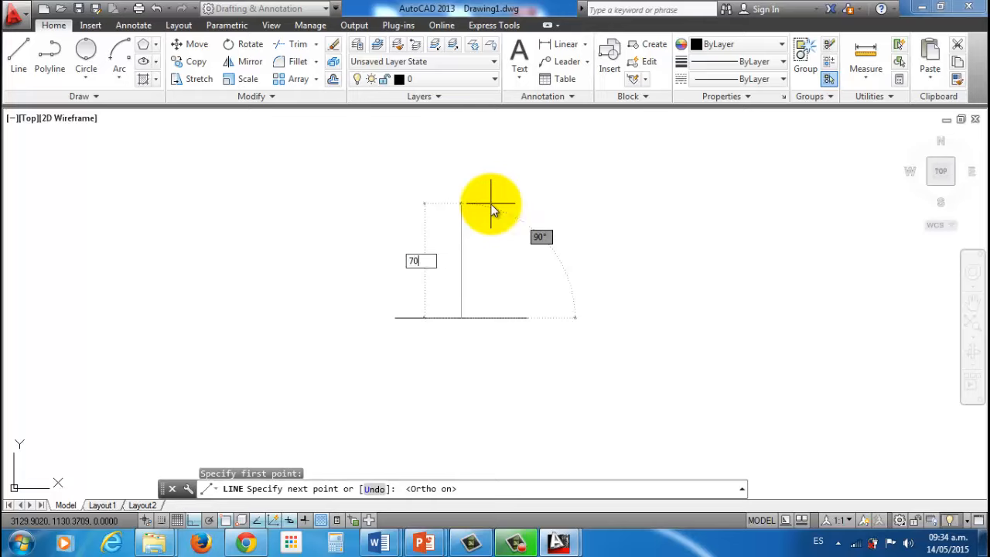
pyautogui.write('70')
pyautogui.press('Return')
pyautogui.press('Return')
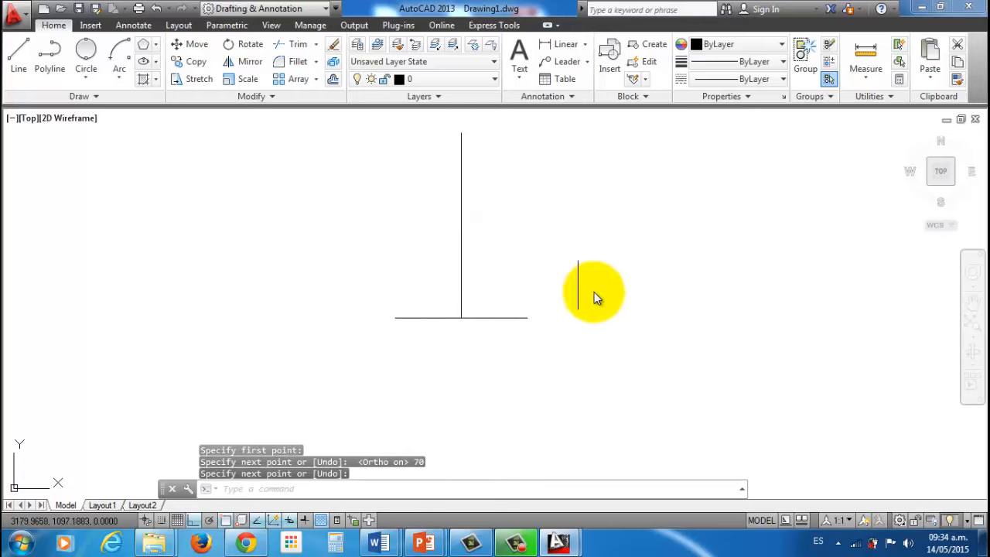
# Draw an ellipse centred where the two lines meet, its axes reaching the horizontal line's right end and the vertical line's top end
pyautogui.moveTo(554, 311); pyautogui.dragTo(518, 318, button='middle')
pyautogui.scroll(-2, 524, 318)
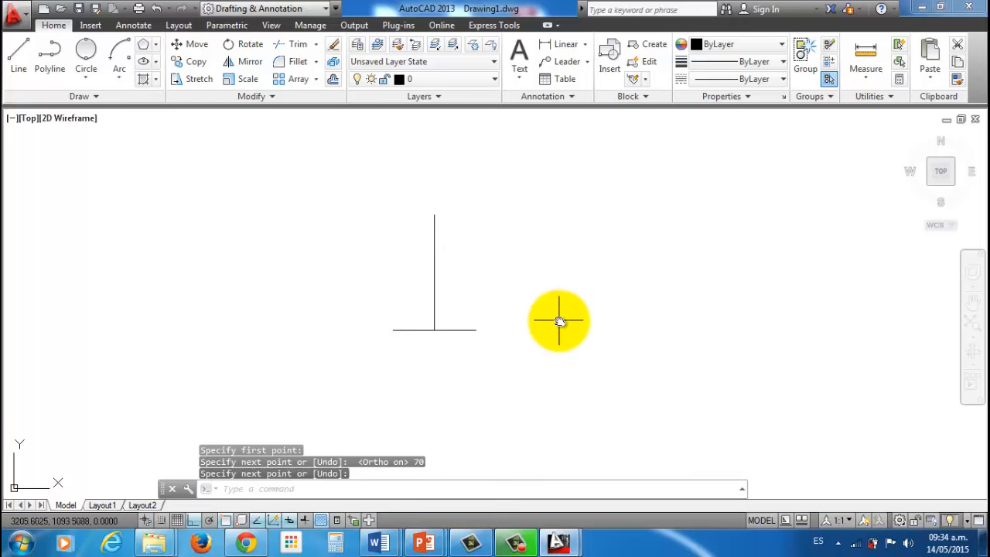
pyautogui.click(155, 61)
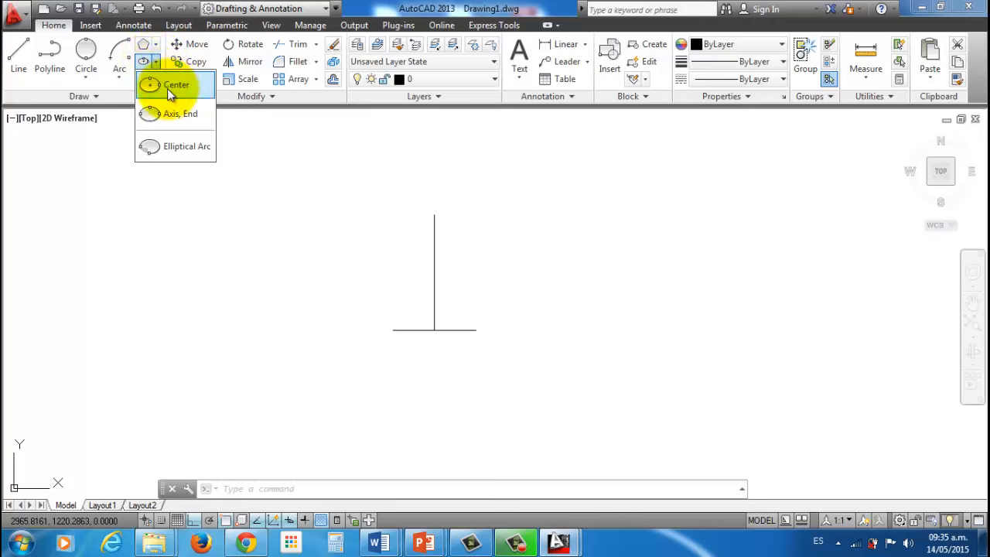
pyautogui.click(168, 87)
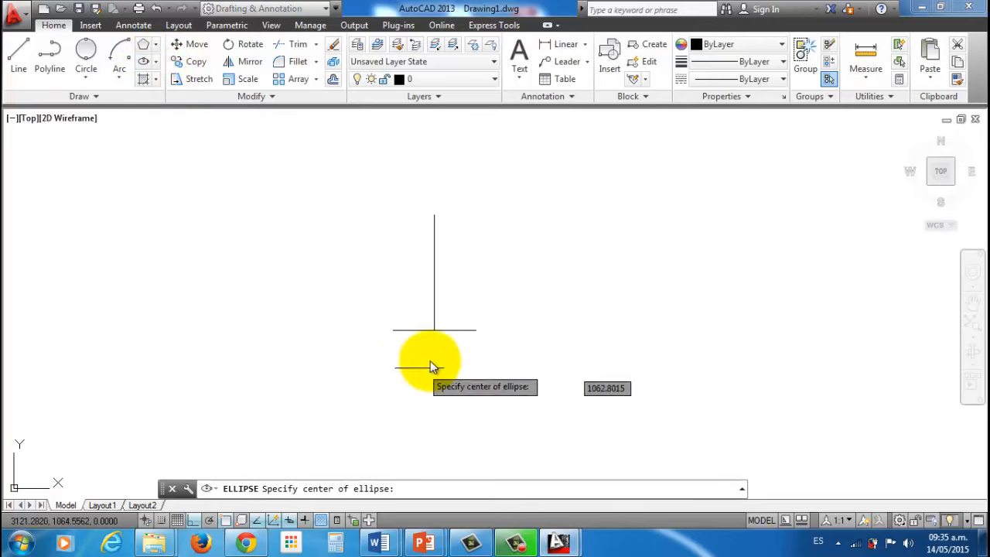
pyautogui.click(434, 333)
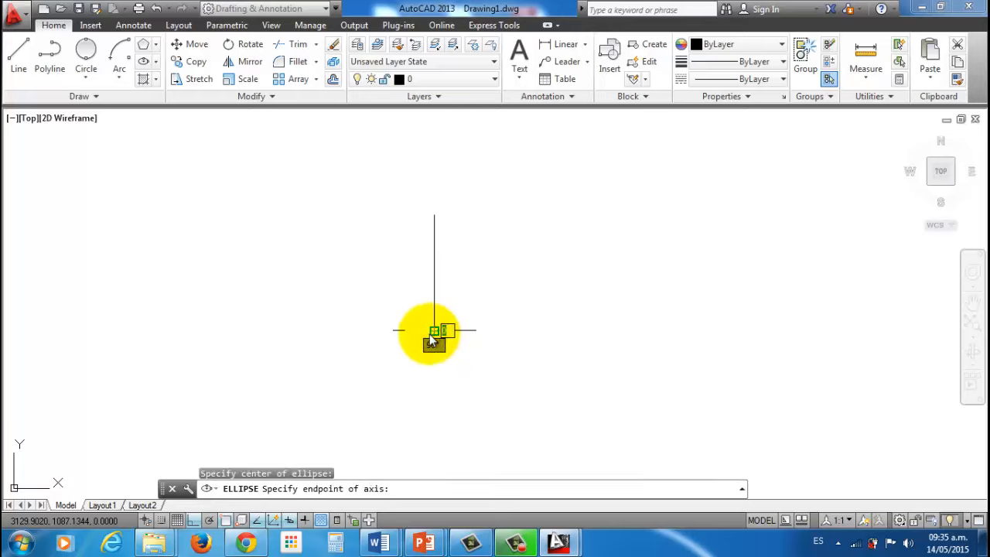
pyautogui.click(475, 333)
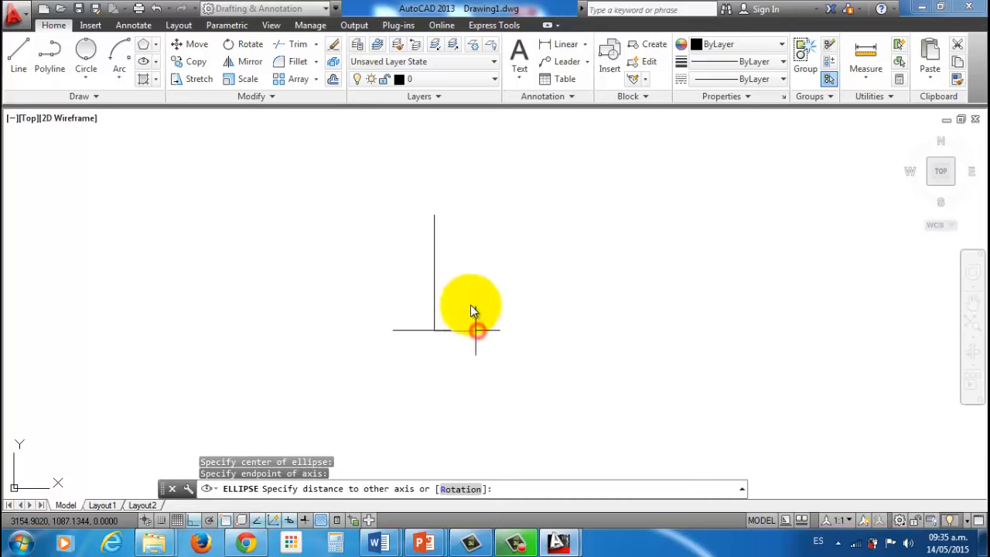
pyautogui.click(436, 218)
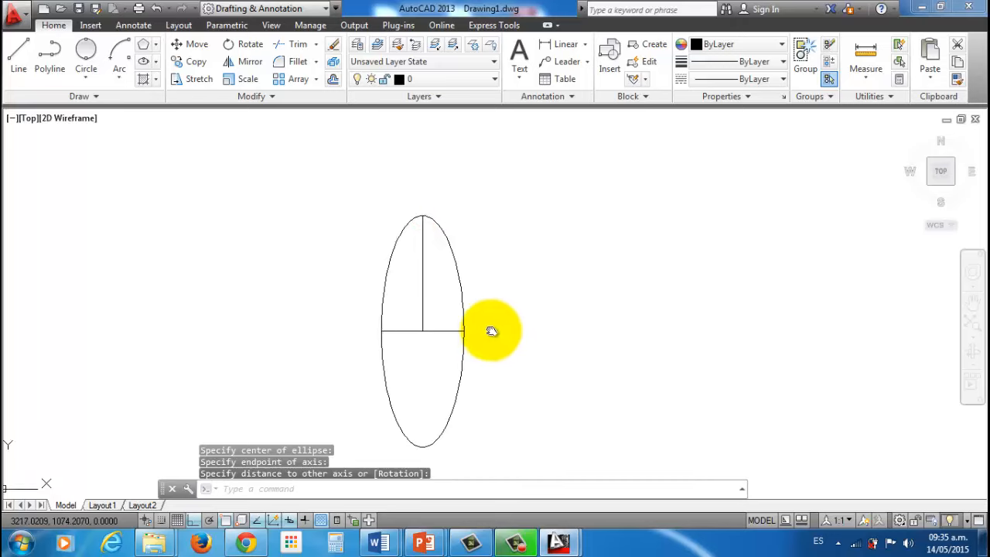
# Erase the ellipse together with the horizontal and vertical lines inside it
pyautogui.moveTo(490, 331); pyautogui.dragTo(373, 311, button='middle')
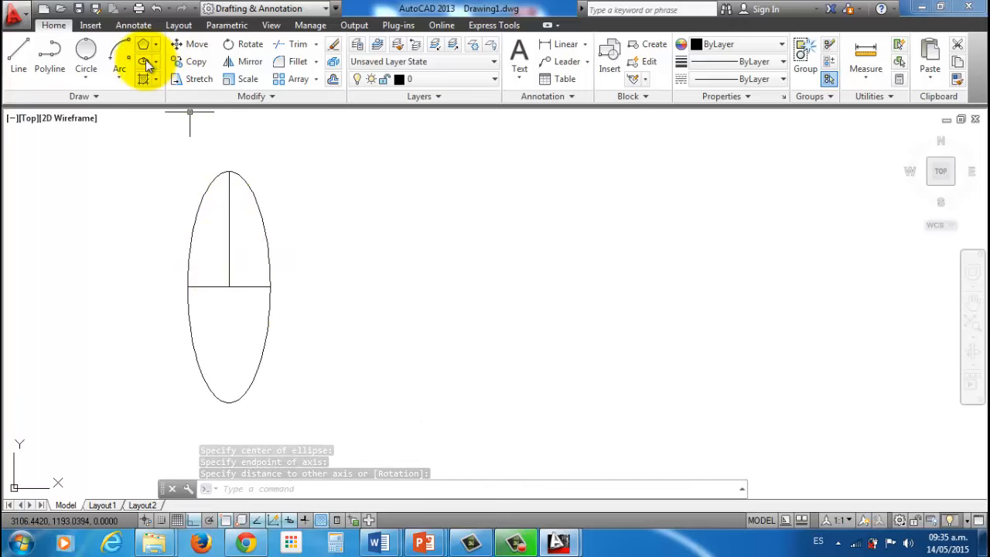
pyautogui.click(308, 353)
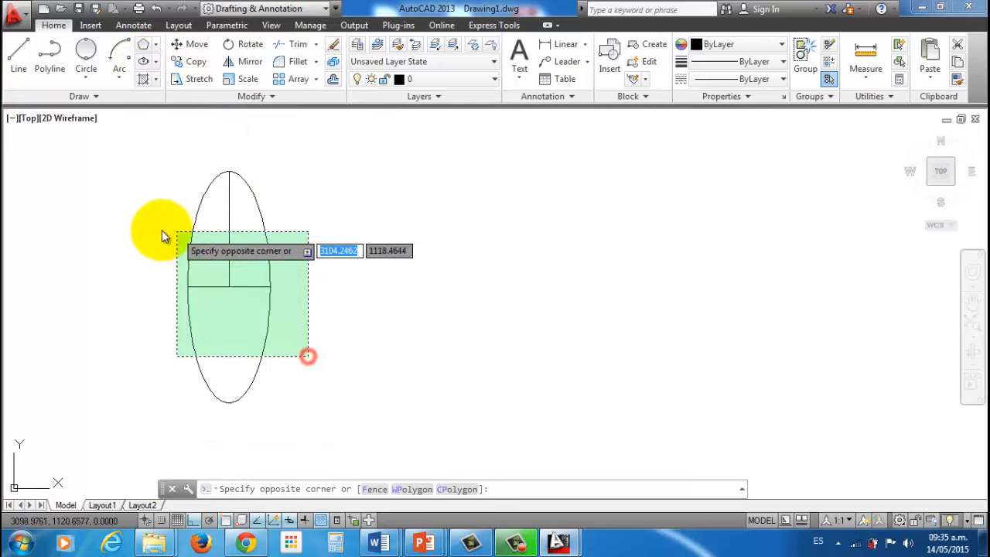
pyautogui.click(148, 229)
pyautogui.press('Delete')
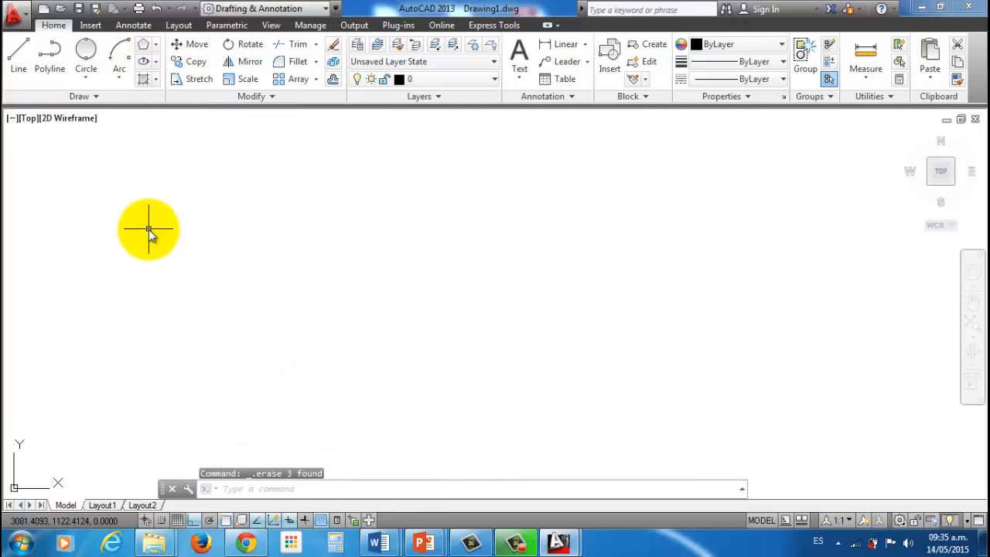
pyautogui.click(154, 84)
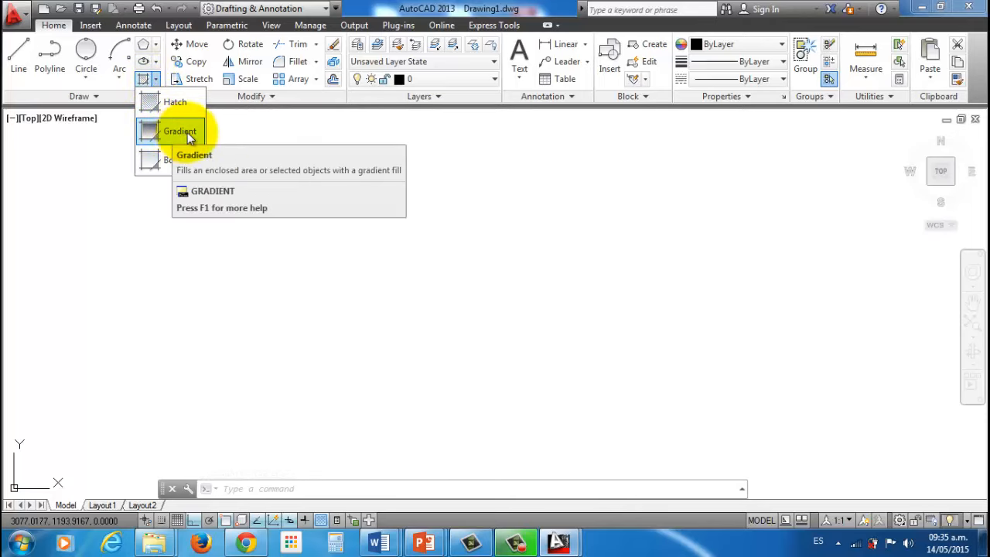
pyautogui.click(163, 176)
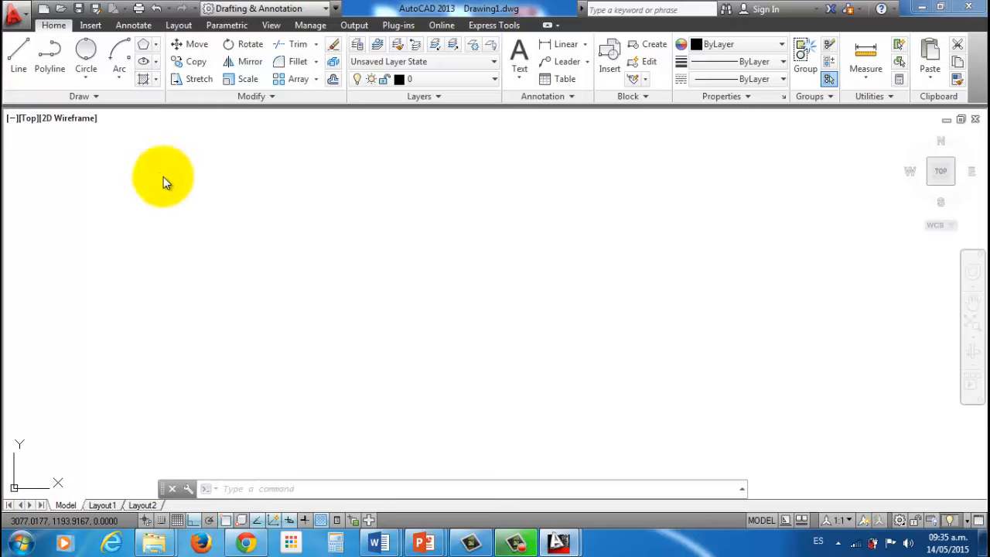
# Draw a circle by centre and radius, about 24 units in radius, in the left part of the empty drawing
pyautogui.click(85, 54)
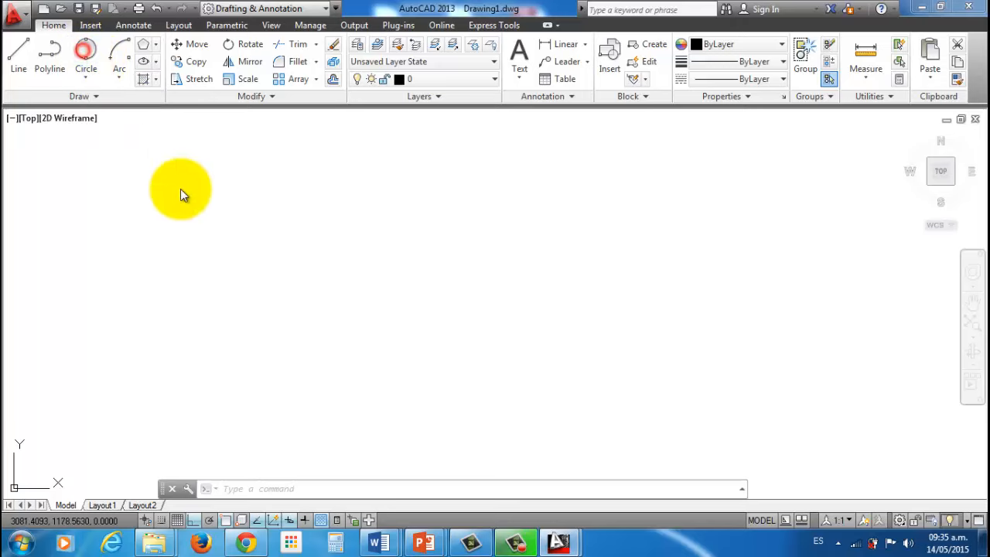
pyautogui.click(86, 77)
pyautogui.click(110, 107)
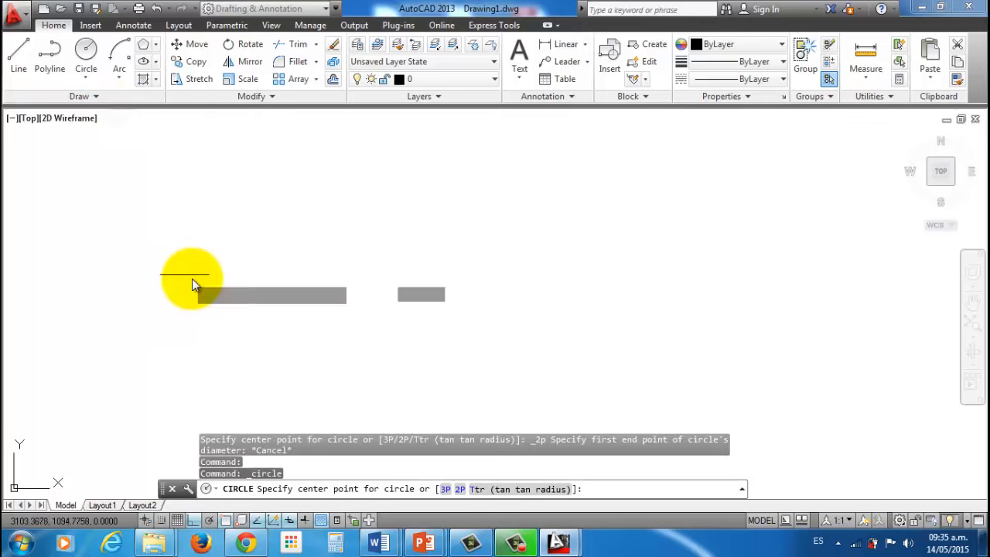
pyautogui.click(196, 279)
pyautogui.click(234, 260)
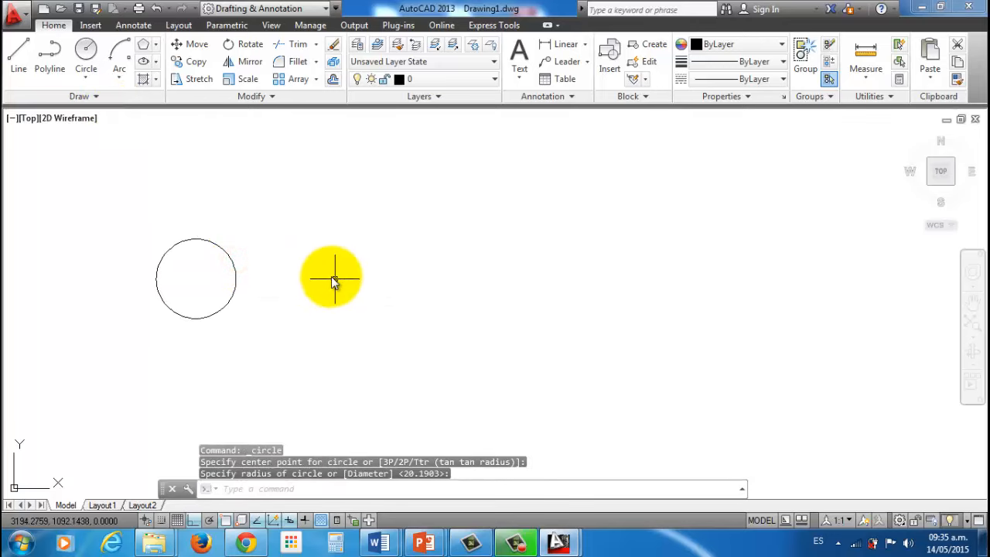
# Draw two more circles in a row to the right of the first, one of similar size and one larger
pyautogui.press('Return')
pyautogui.click(355, 288)
pyautogui.click(393, 289)
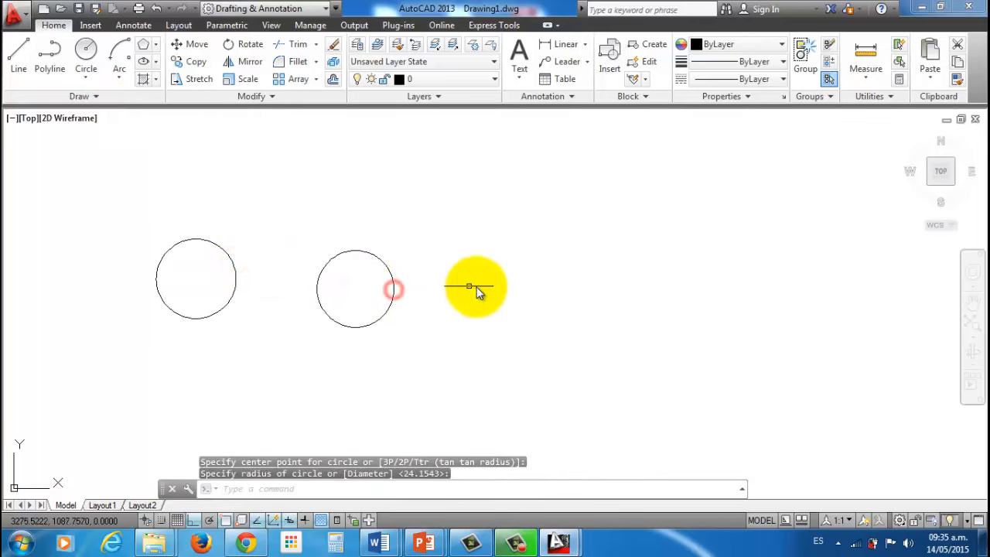
pyautogui.press('Return')
pyautogui.click(493, 291)
pyautogui.click(547, 294)
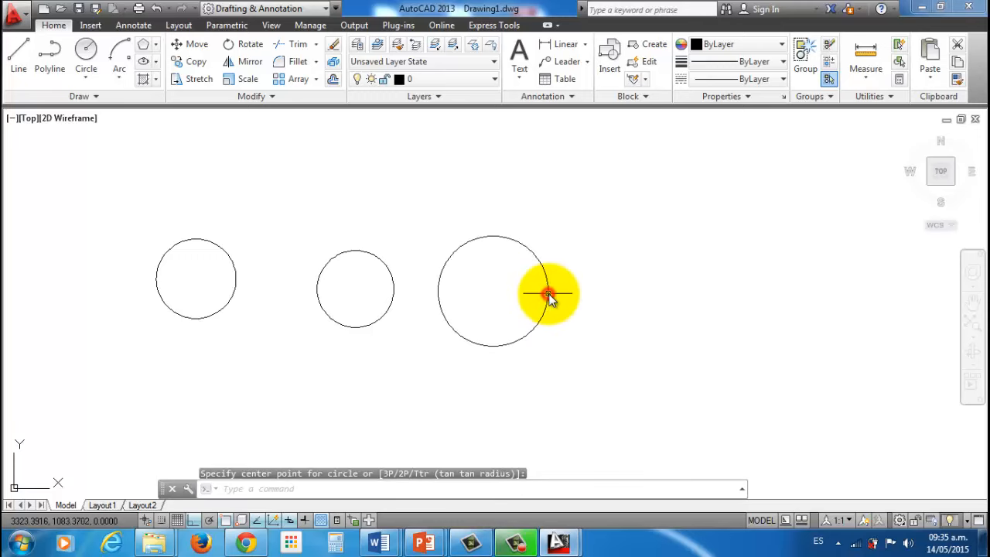
pyautogui.click(433, 224)
# Start a Gradient fill with red as the first colour and cyan as the second
pyautogui.moveTo(326, 200); pyautogui.dragTo(365, 208, button='middle')
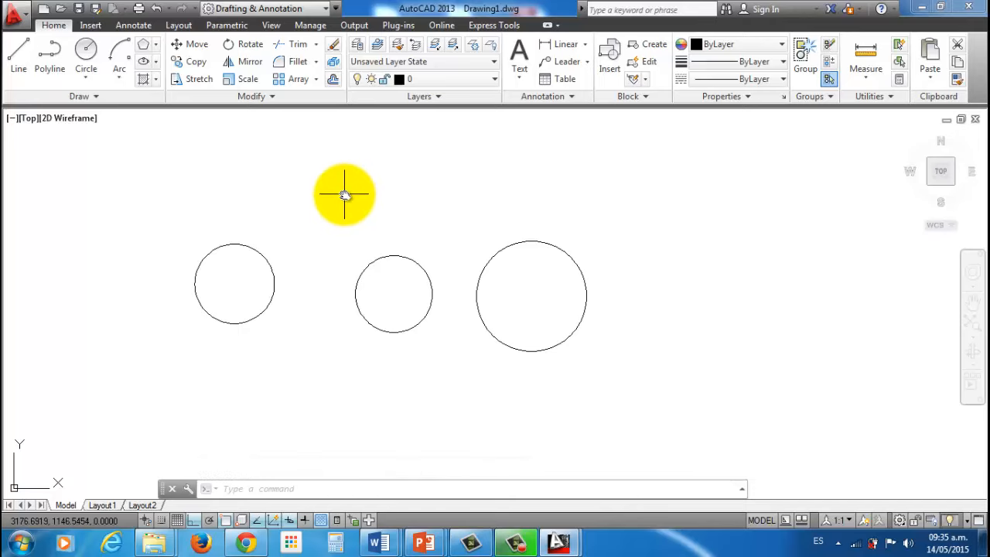
pyautogui.click(155, 82)
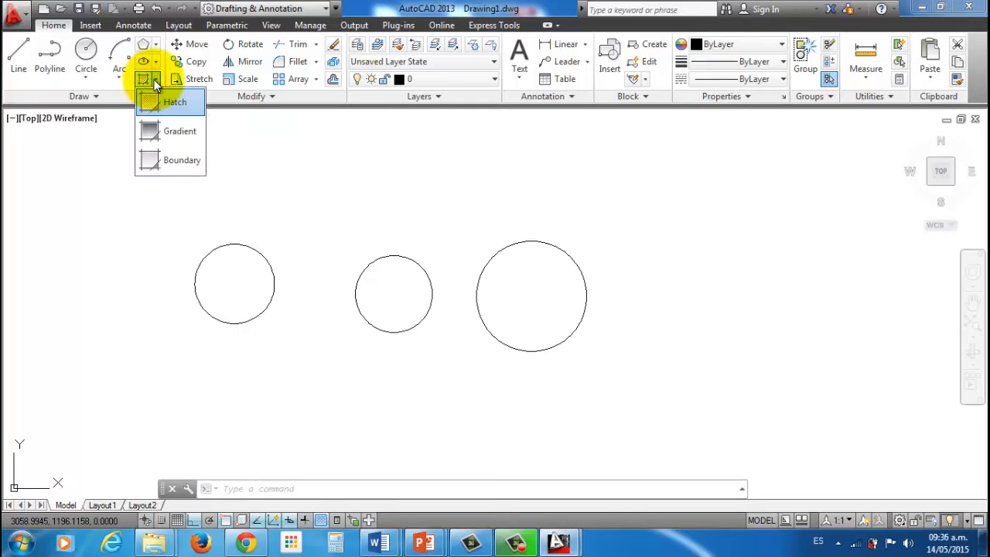
pyautogui.click(178, 131)
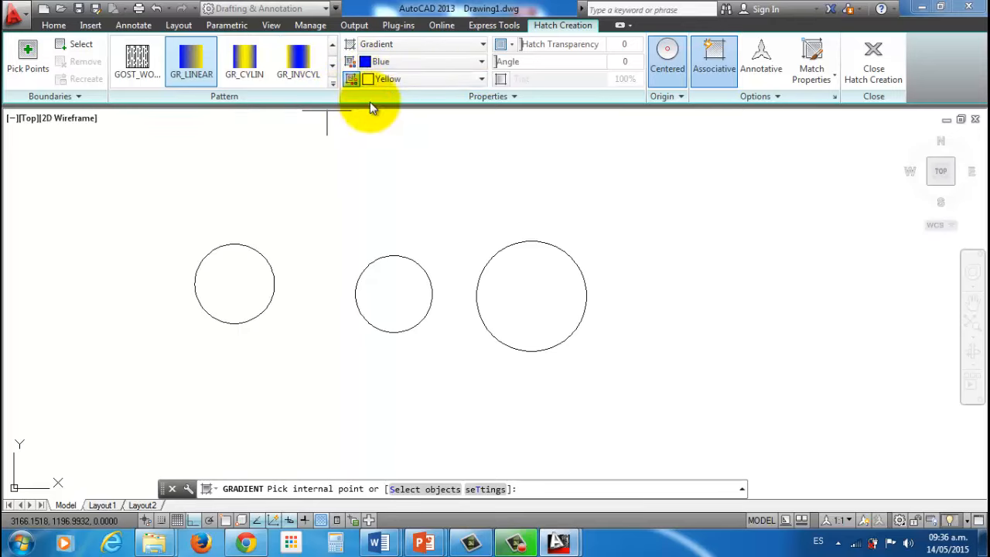
pyautogui.click(482, 43)
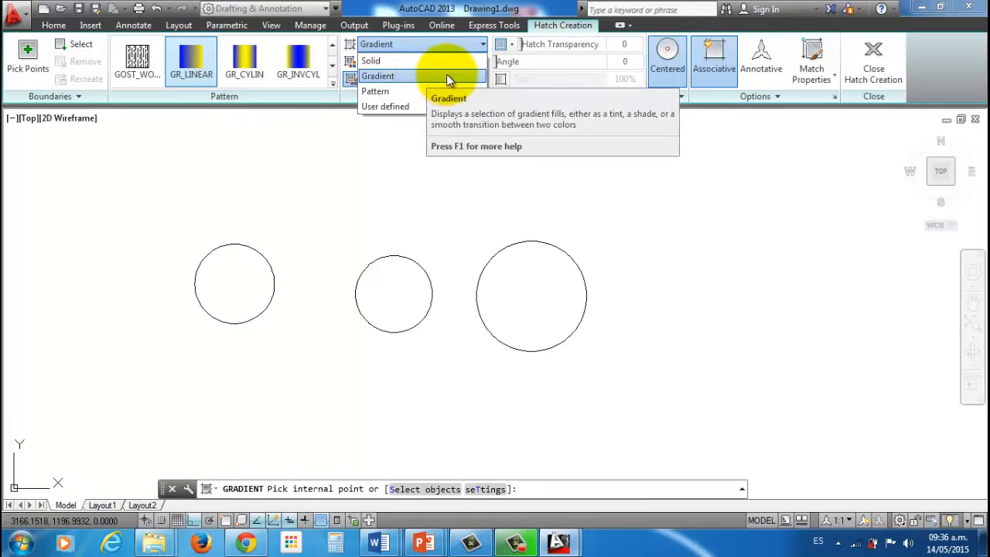
pyautogui.click(447, 74)
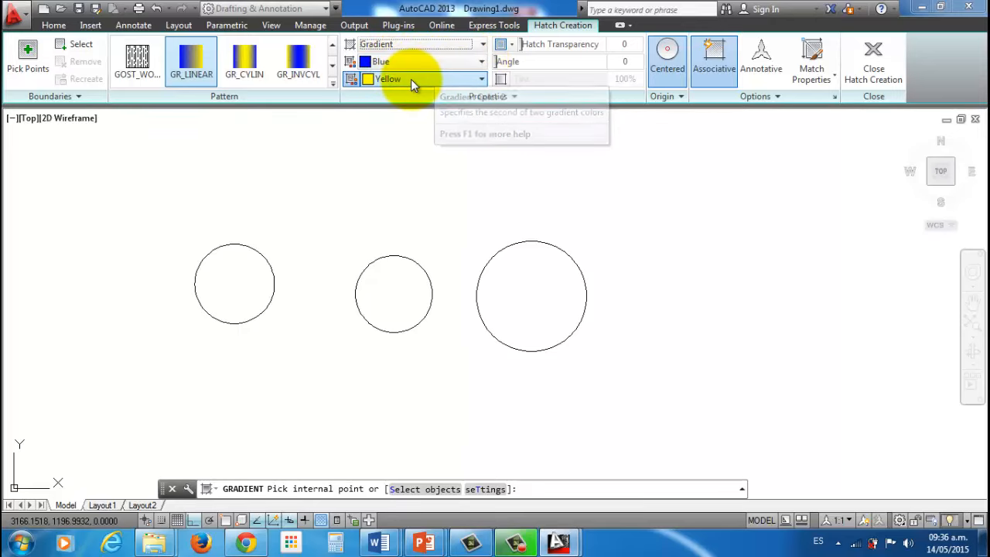
pyautogui.click(480, 62)
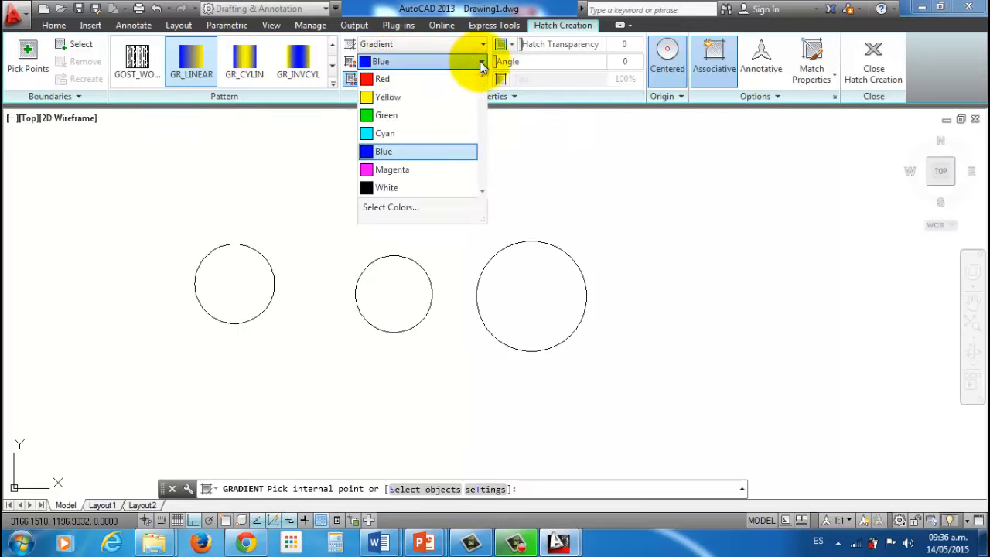
pyautogui.click(434, 78)
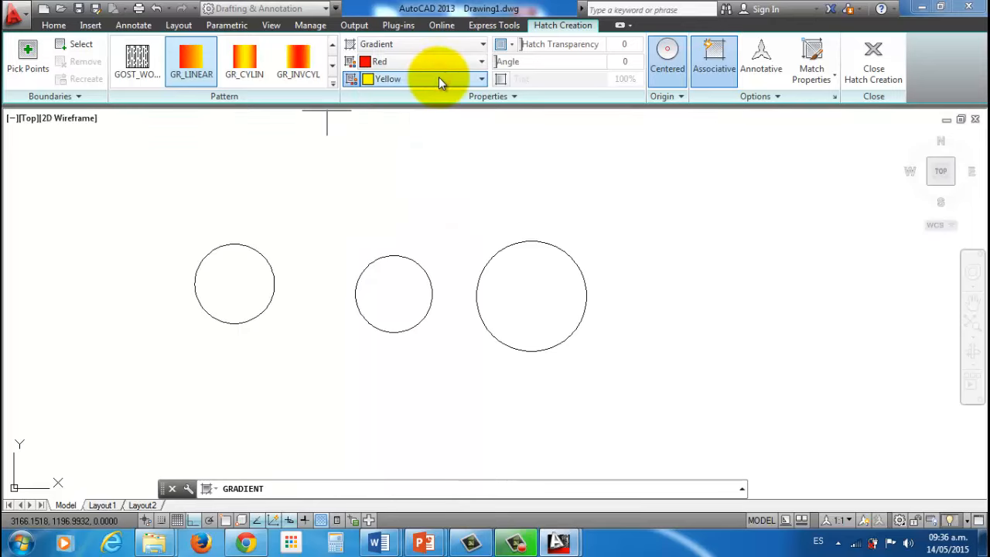
pyautogui.click(480, 78)
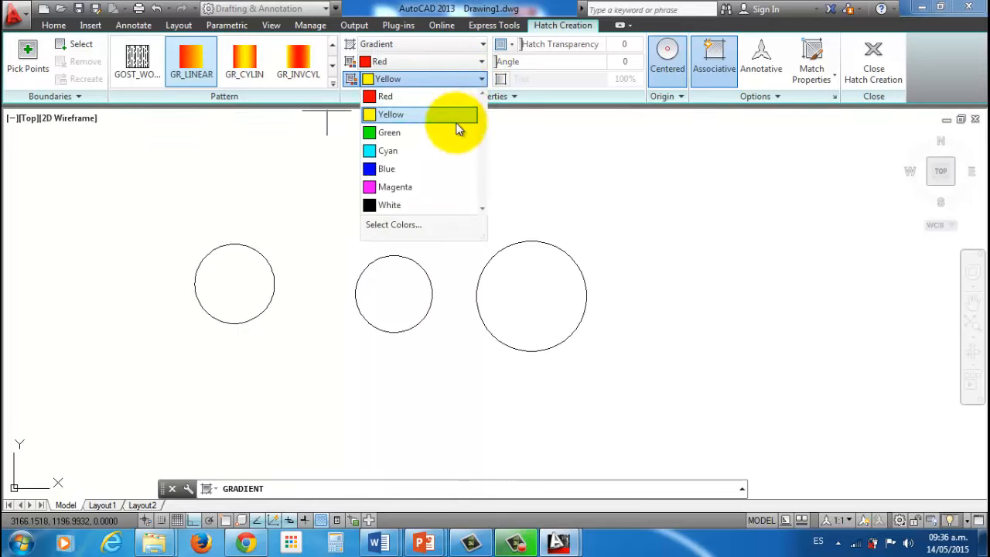
pyautogui.click(449, 150)
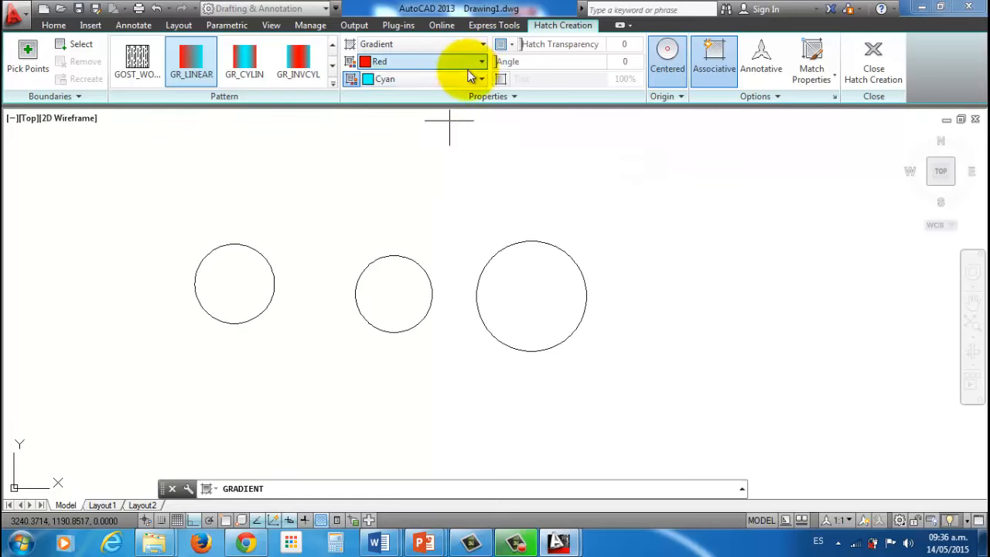
# Choose the GR_INVSPH gradient pattern and fill the leftmost circle with it
pyautogui.click(332, 82)
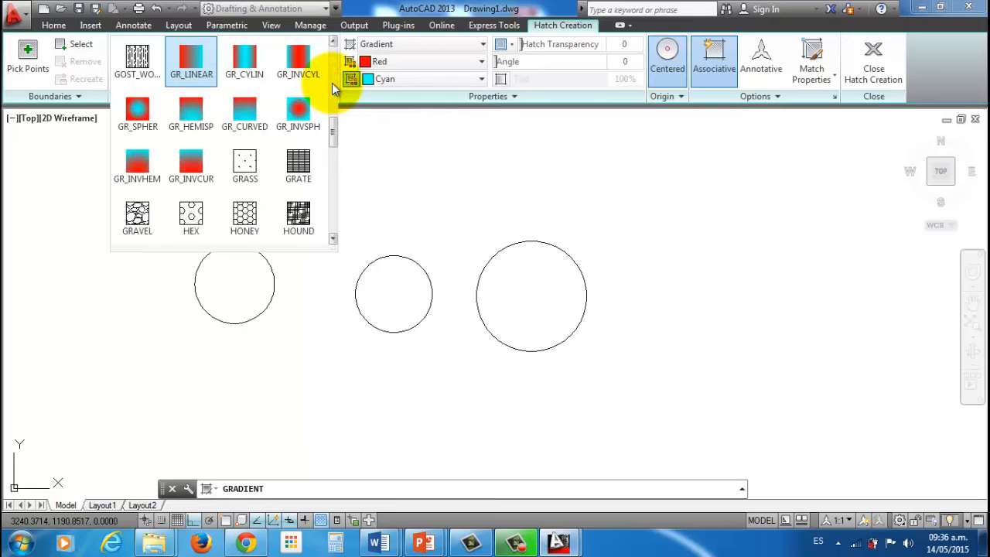
pyautogui.click(298, 111)
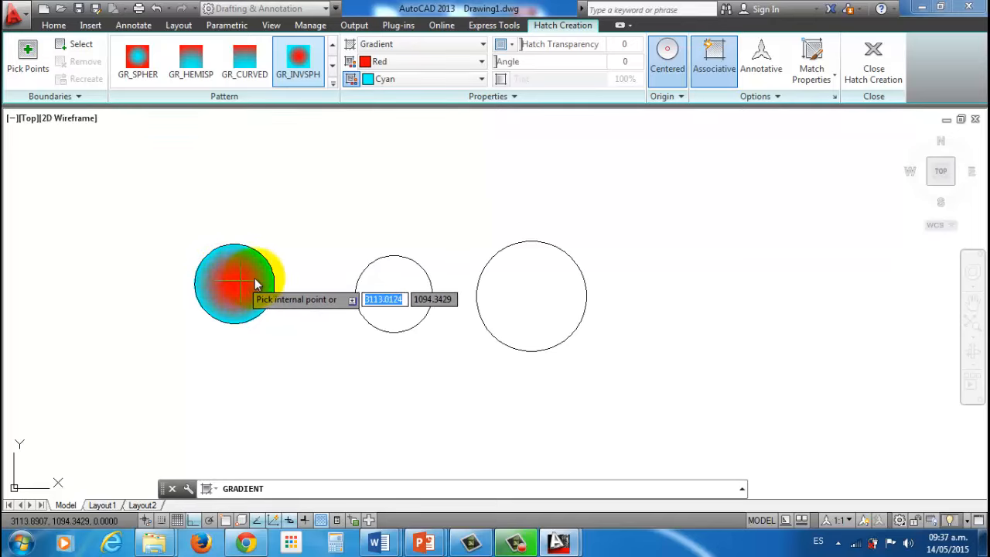
pyautogui.click(387, 293)
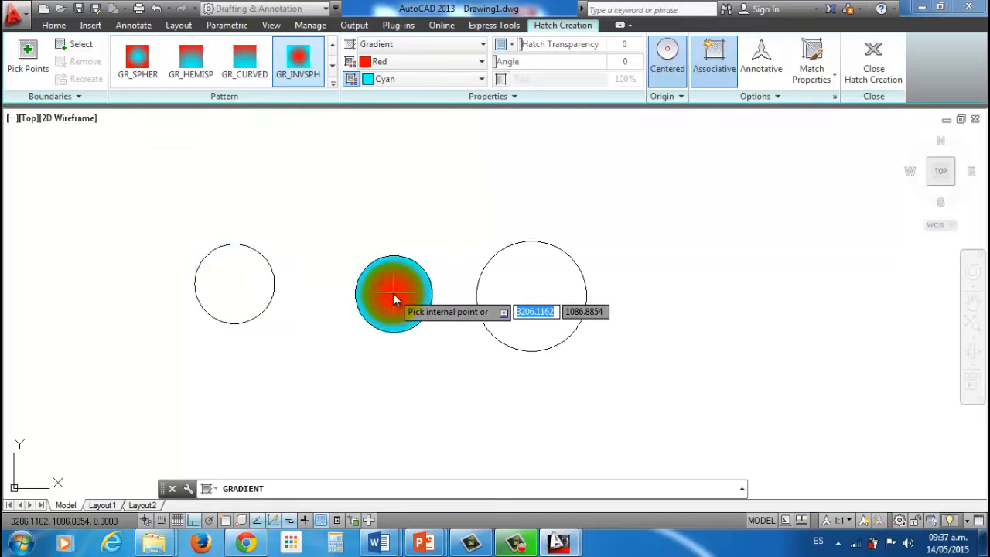
pyautogui.click(487, 278)
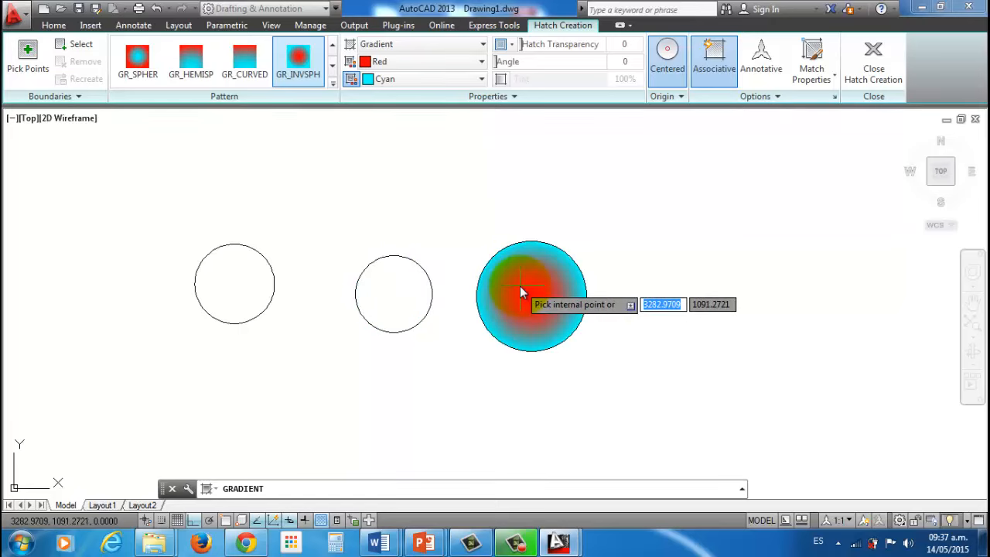
pyautogui.click(241, 284)
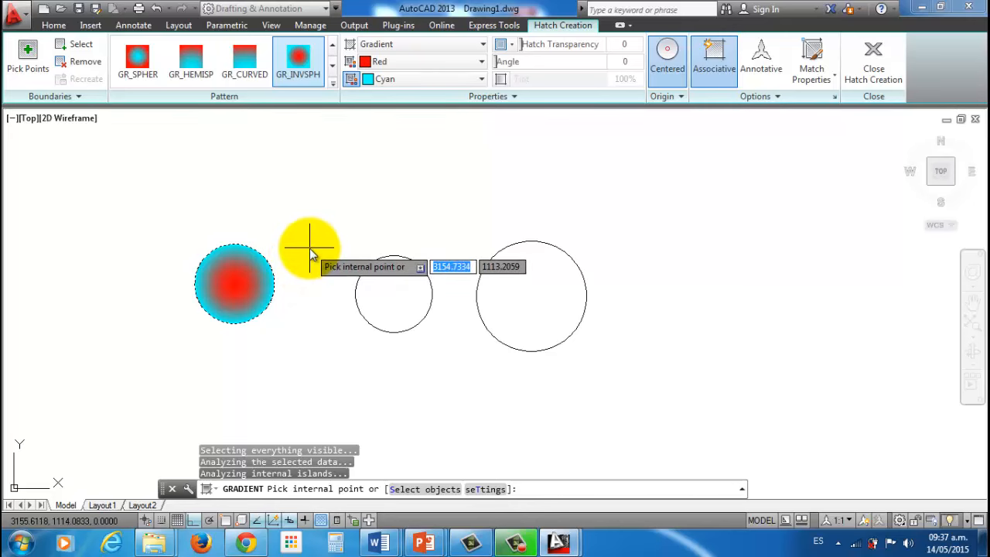
pyautogui.press('Return')
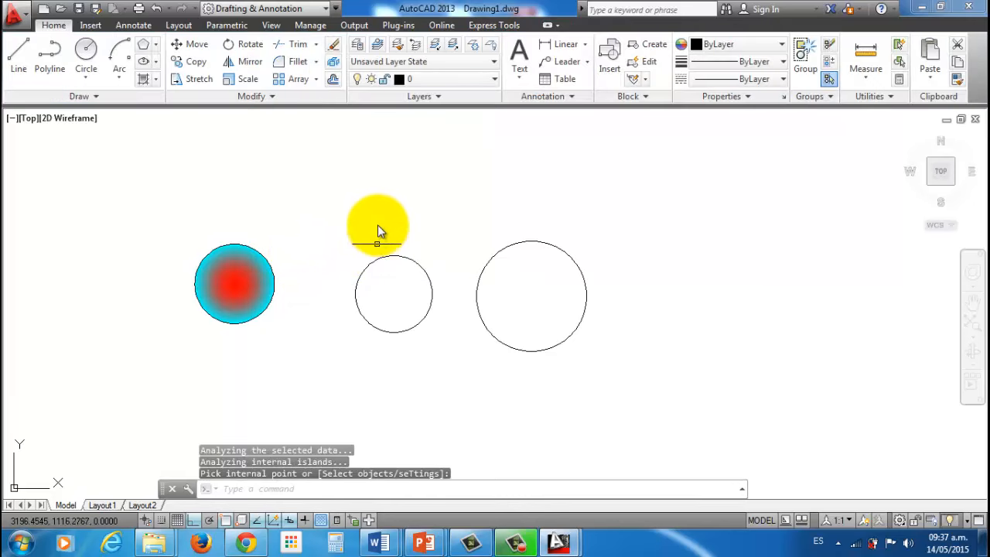
# Fill the middle circle with a solid green hatch
pyautogui.click(156, 78)
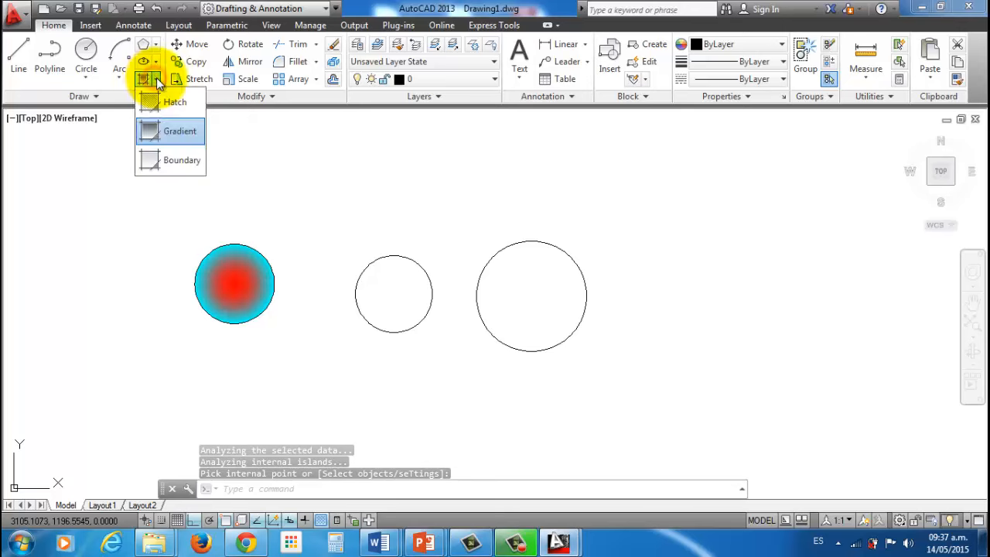
pyautogui.click(174, 132)
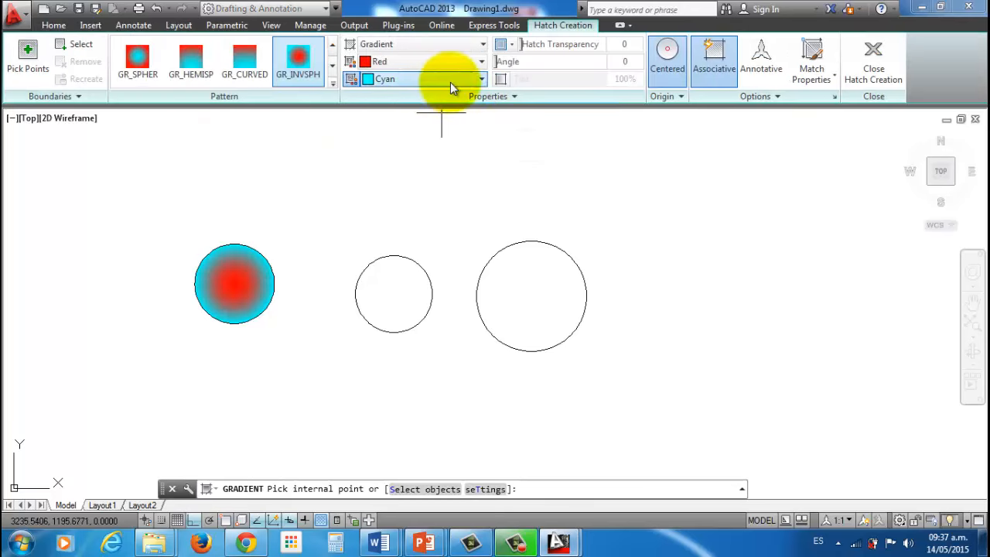
pyautogui.click(470, 45)
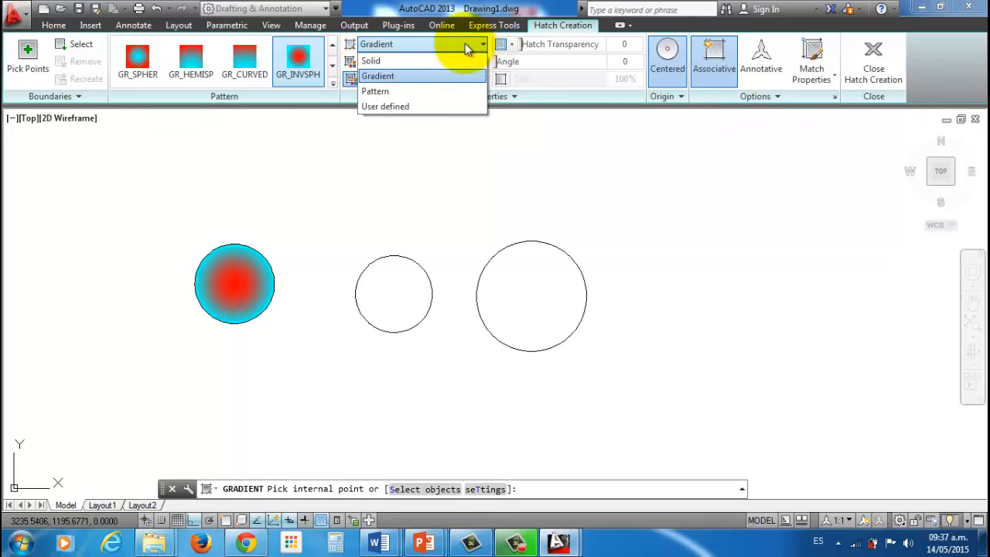
pyautogui.click(395, 61)
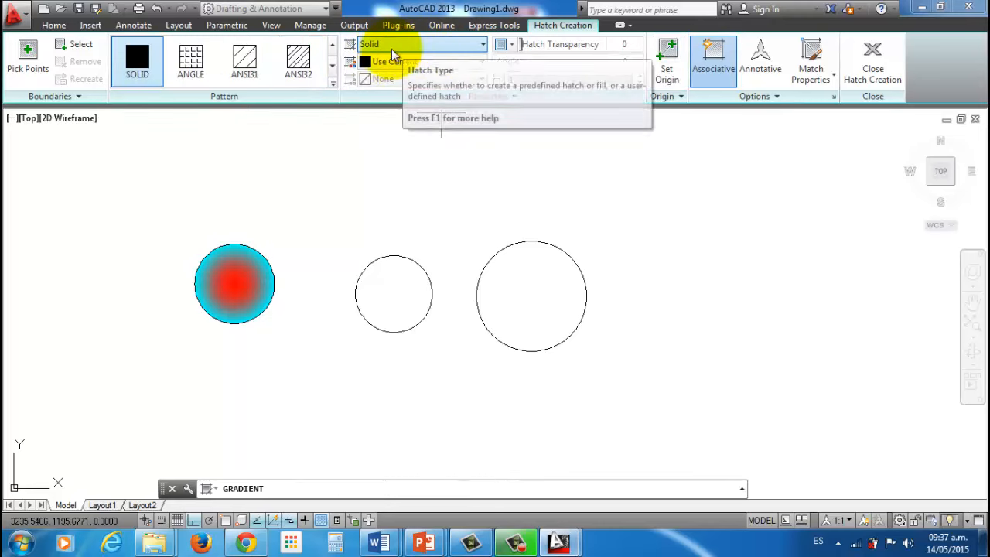
pyautogui.click(481, 63)
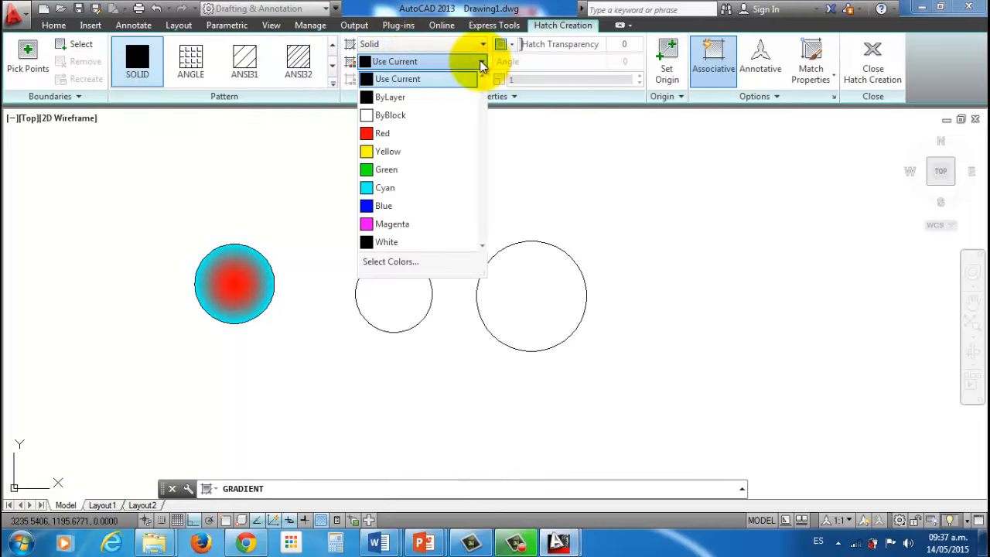
pyautogui.click(420, 170)
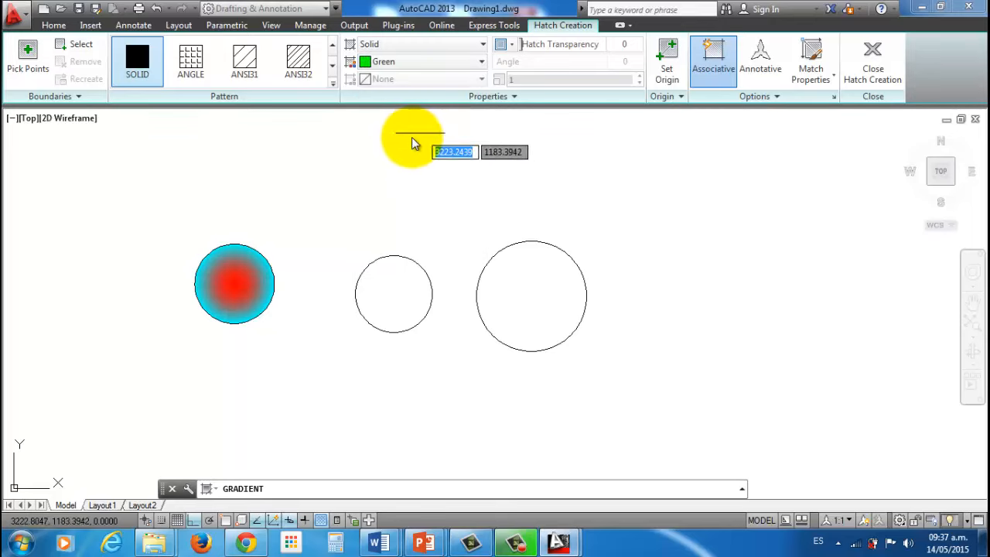
pyautogui.click(395, 286)
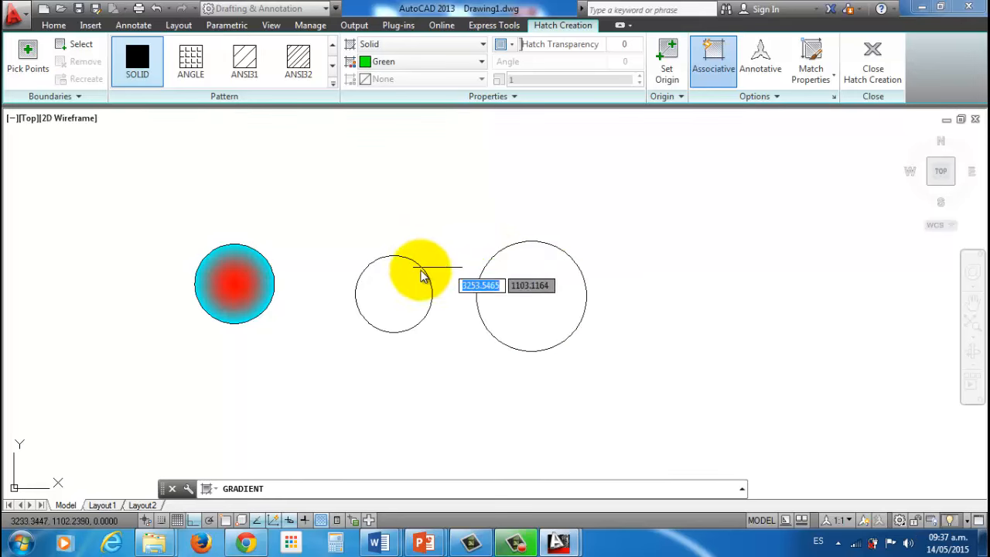
pyautogui.click(420, 275)
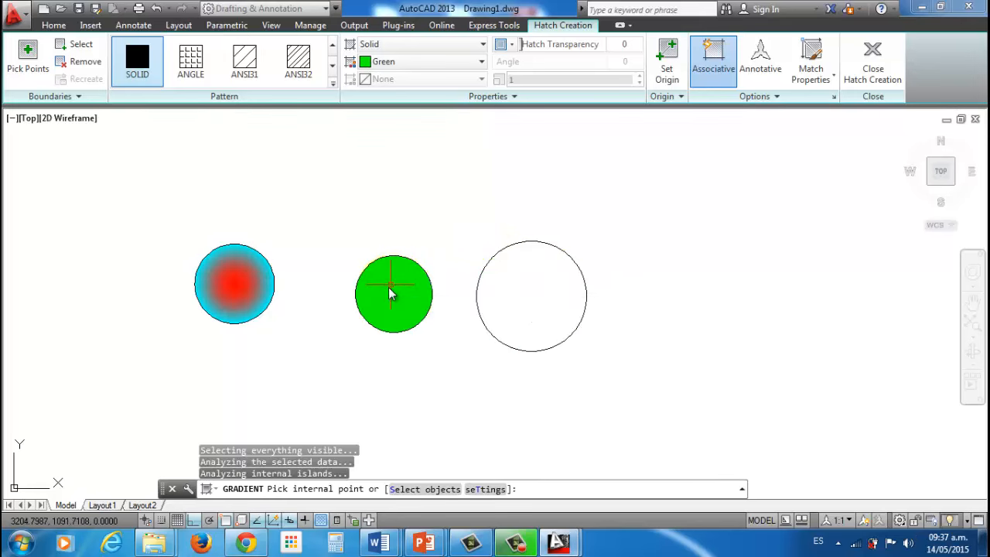
pyautogui.press('Return')
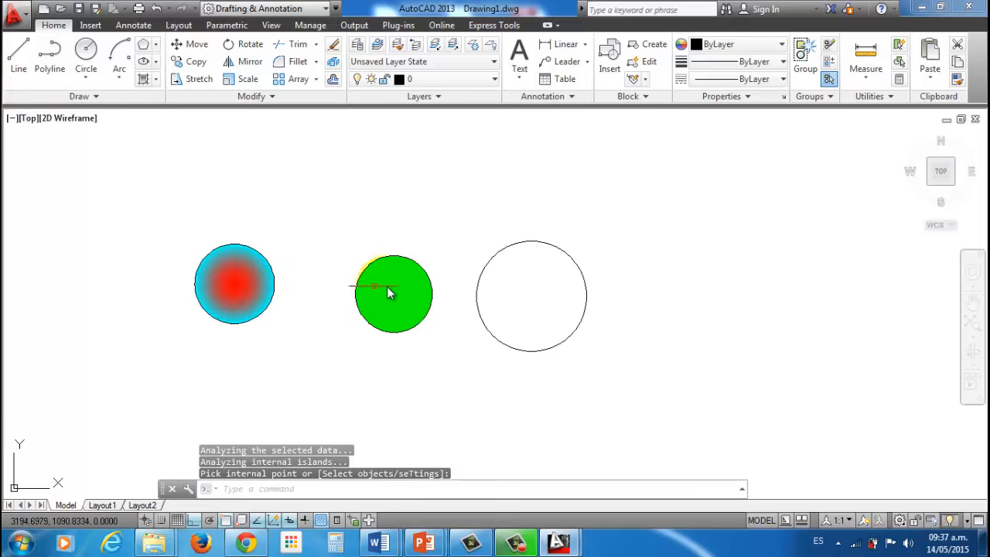
# Move the green circle straight up by its centre grip, clear of the row formed by the other two circles
pyautogui.moveTo(389, 292)
pyautogui.mouseDown()
pyautogui.moveTo(422, 291)
pyautogui.moveTo(382, 224)
pyautogui.moveTo(437, 250)
pyautogui.mouseUp()
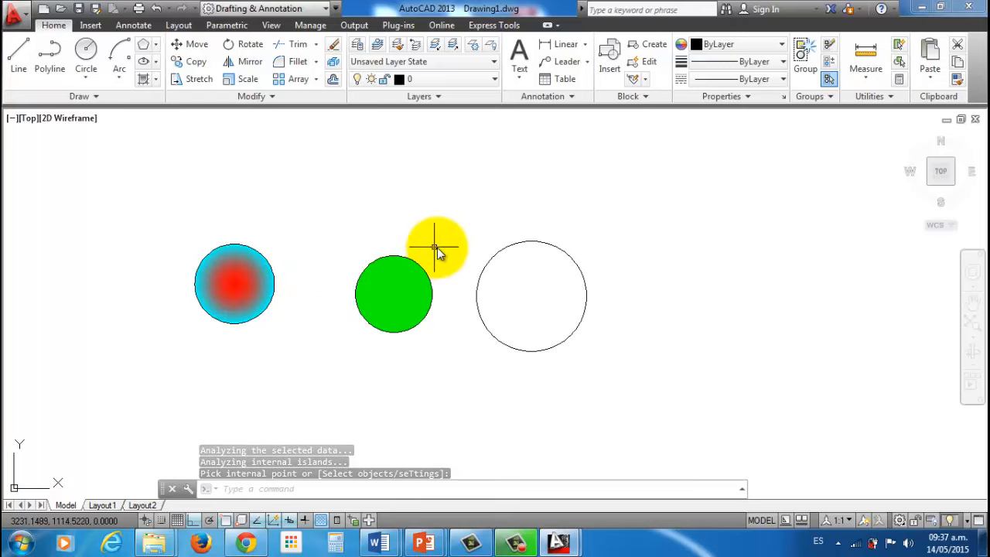
pyautogui.click(424, 269)
pyautogui.press('Return')
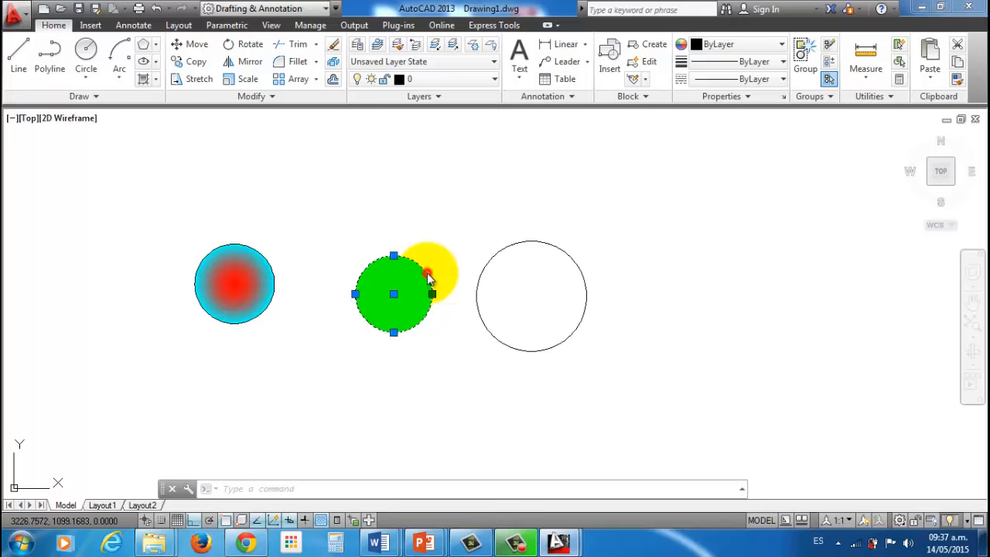
pyautogui.click(397, 290)
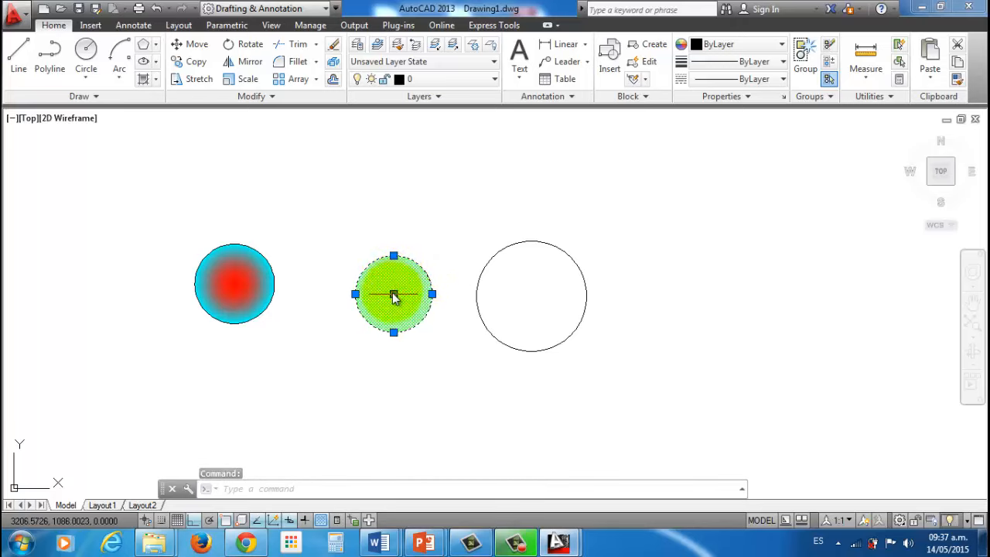
pyautogui.click(393, 295)
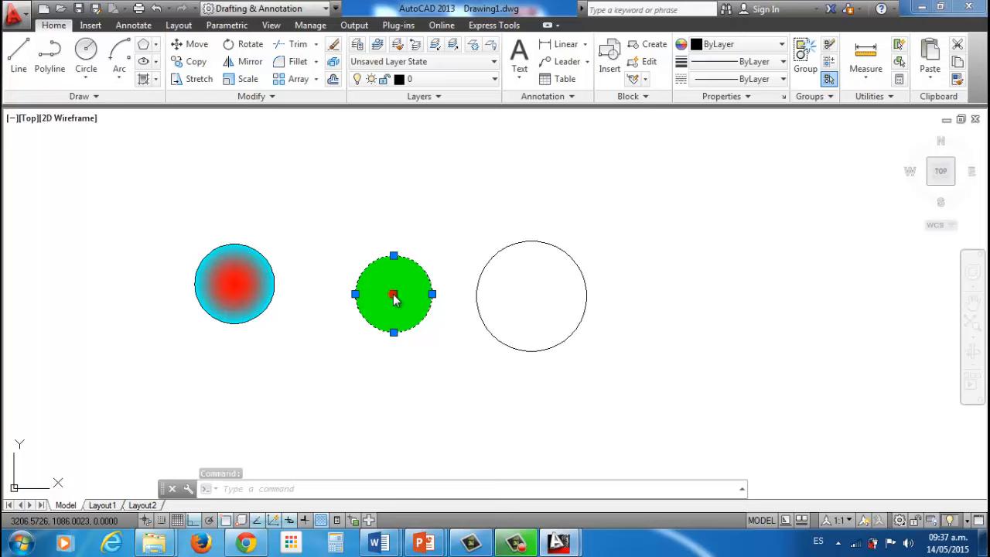
pyautogui.click(436, 193)
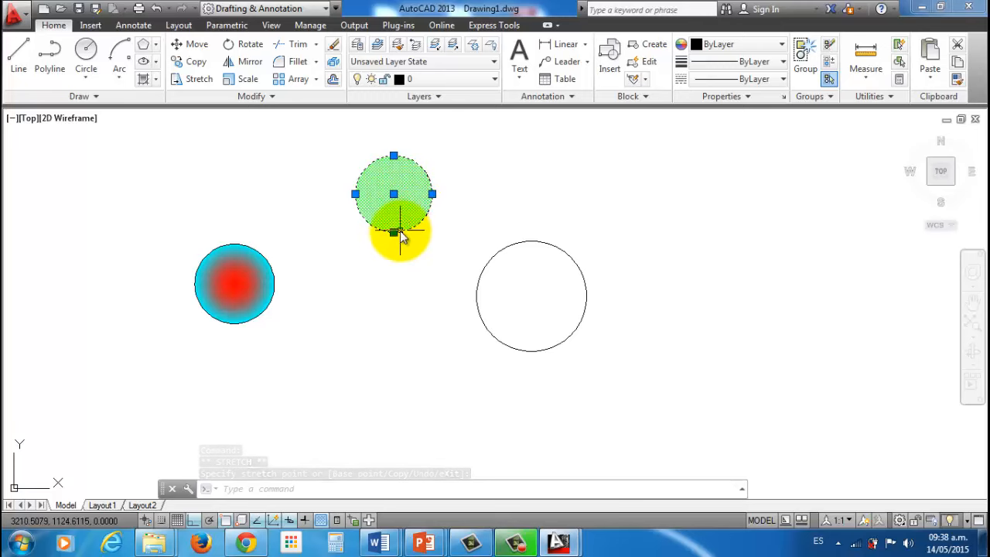
# Stretch the green circle by its bottom quadrant grip to about two and a half times its size, then deselect it
pyautogui.click(394, 233)
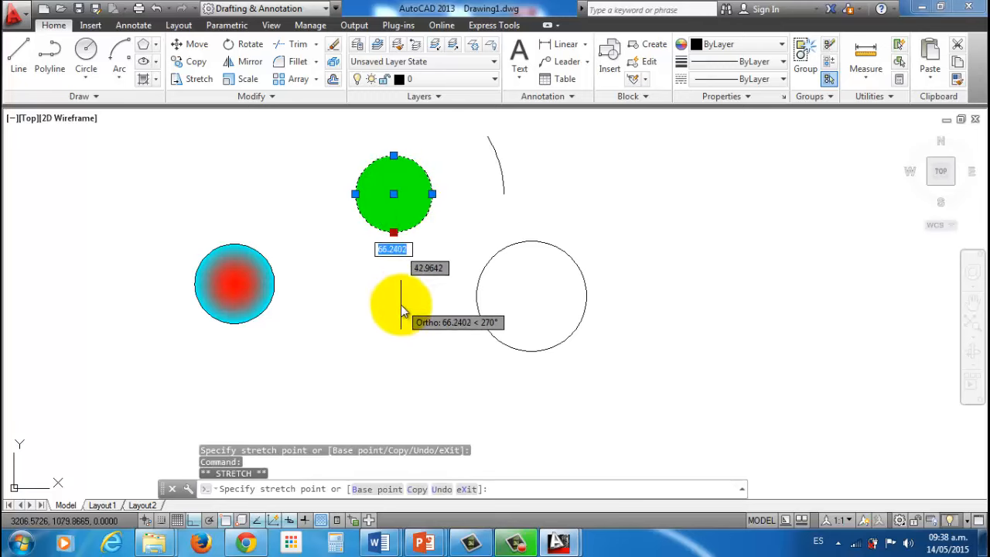
pyautogui.click(401, 295)
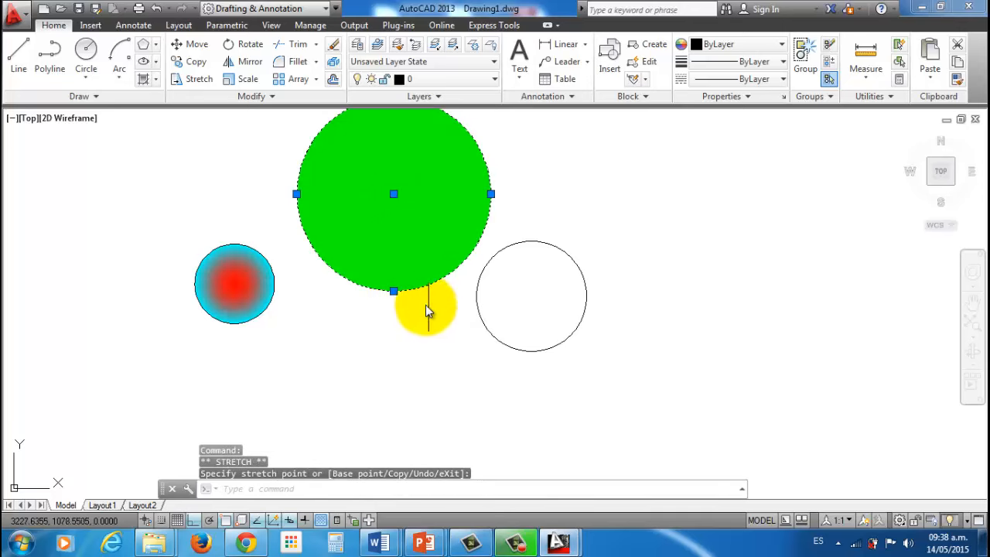
pyautogui.press('Escape')
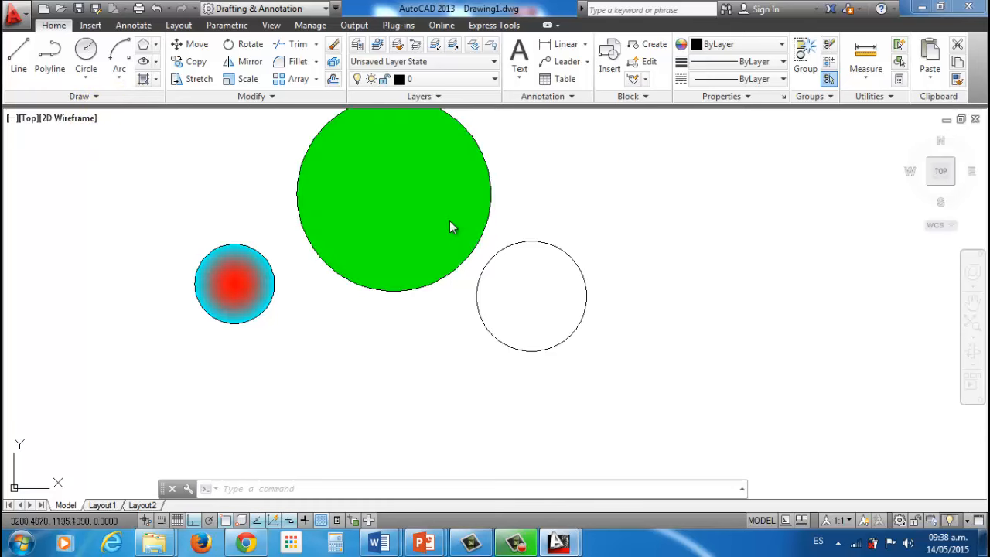
# Erase all three circles together with their fills
pyautogui.moveTo(414, 296); pyautogui.dragTo(413, 343, button='middle')
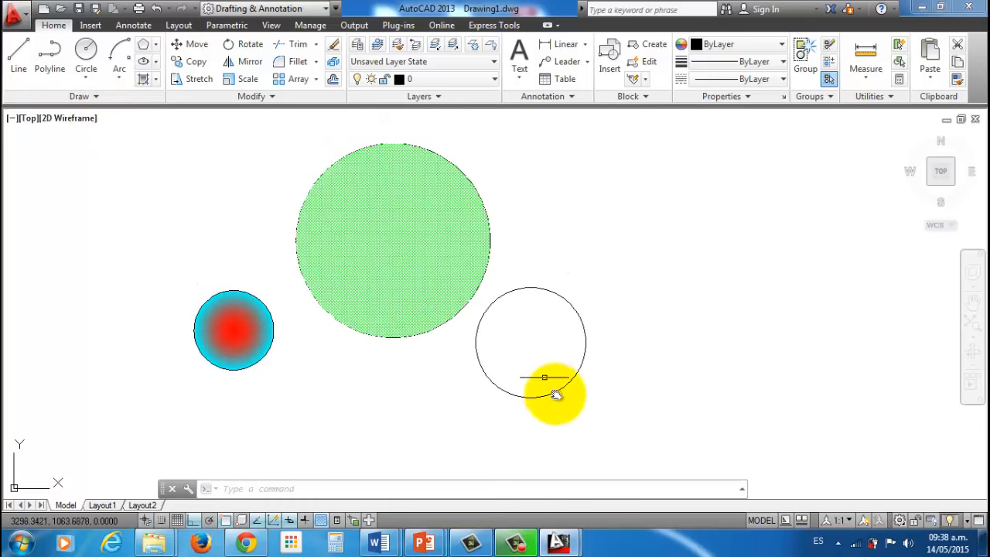
pyautogui.click(730, 433)
pyautogui.click(155, 133)
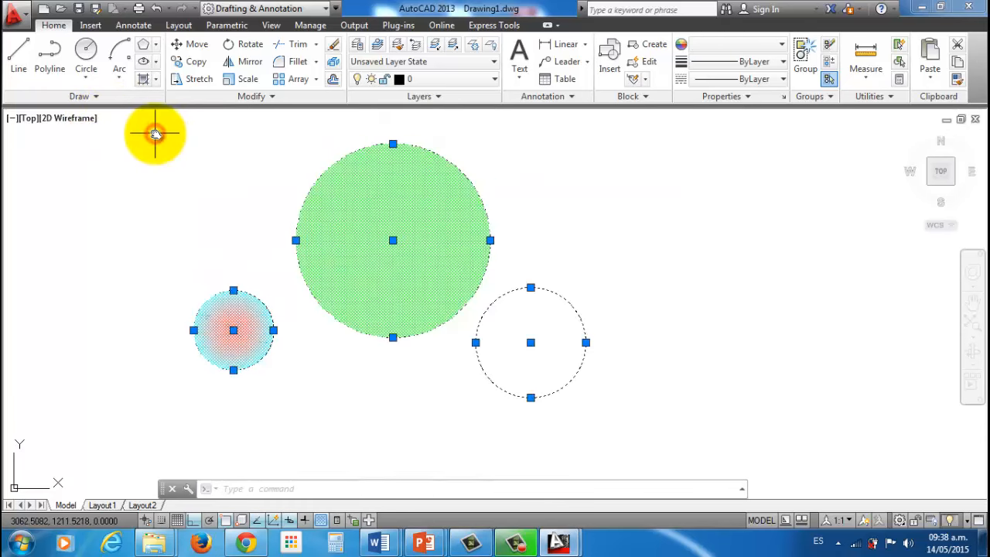
pyautogui.press('Delete')
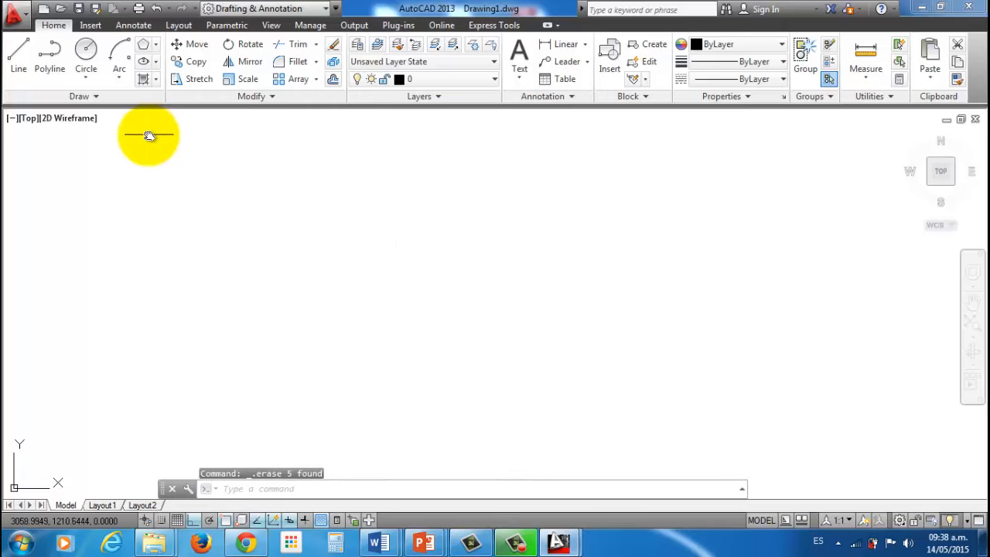